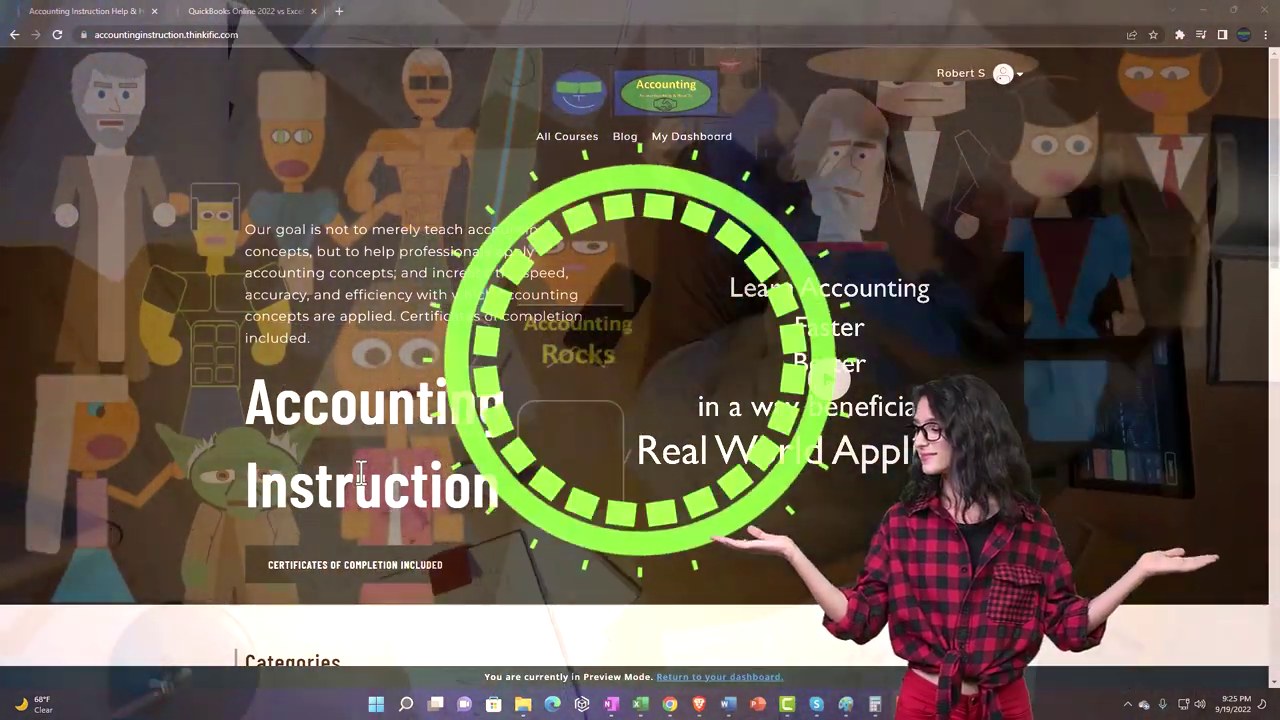
Look through the course categories on the Accounting Instruction site and the lesson sections of the QuickBooks Online 2022 course
scroll(176, 555, "down", 5)
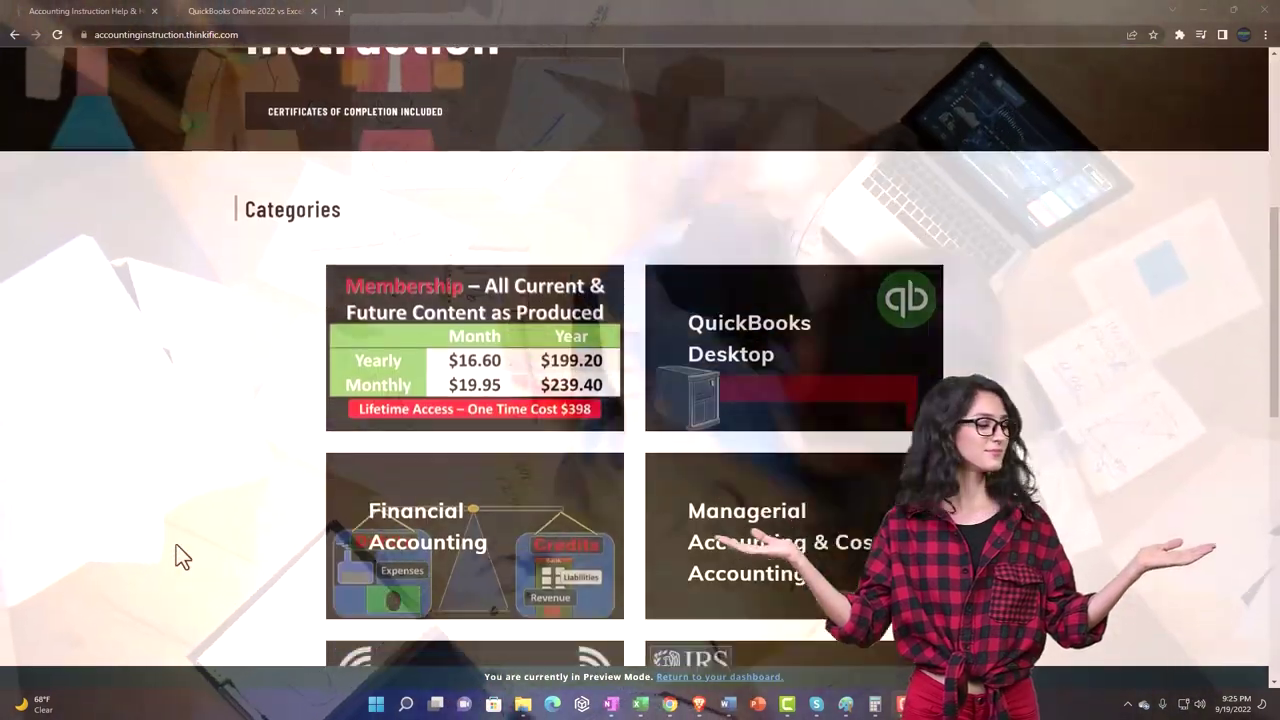
scroll(176, 555, "down", 2)
scroll(176, 555, "down", 1)
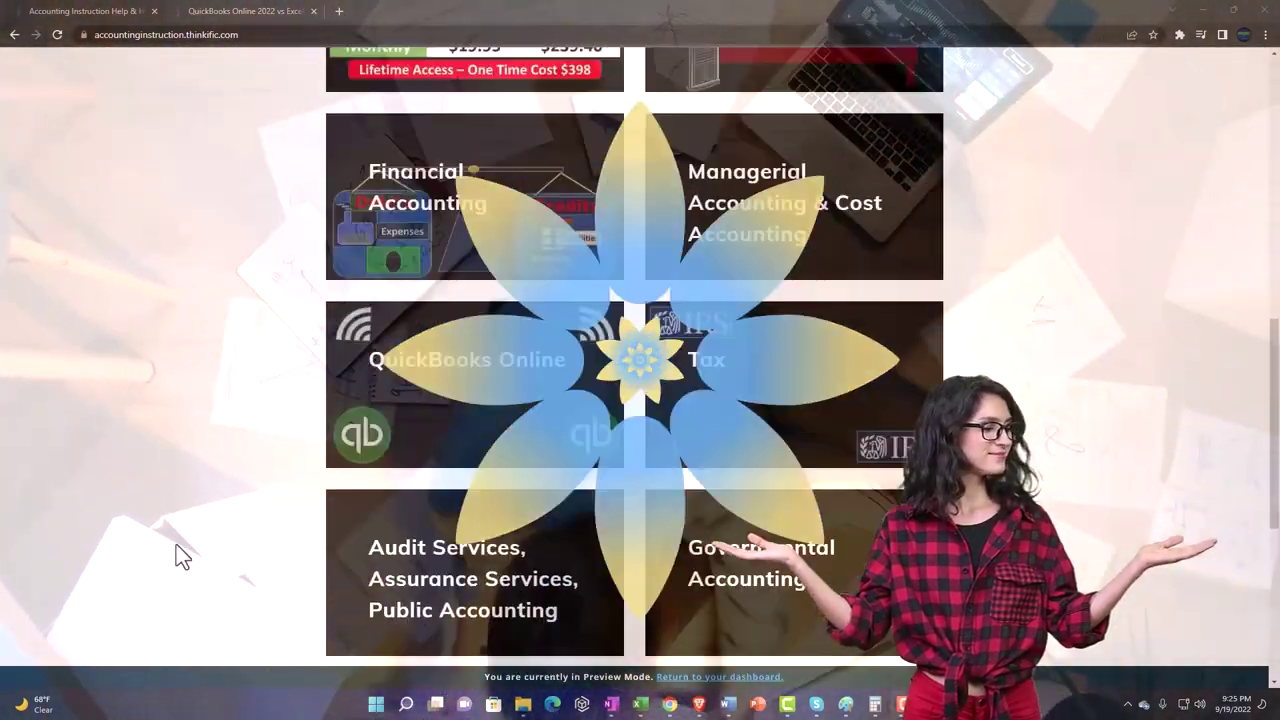
scroll(176, 546, "down", 5)
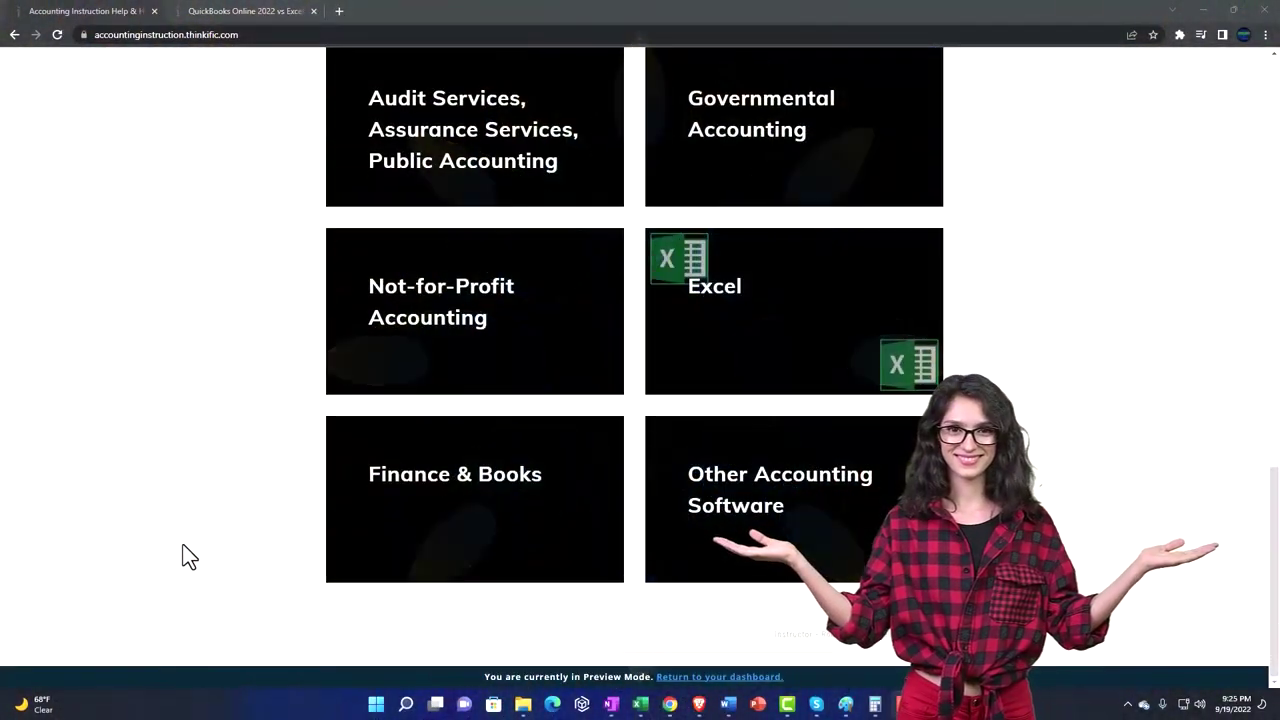
left_click(230, 12)
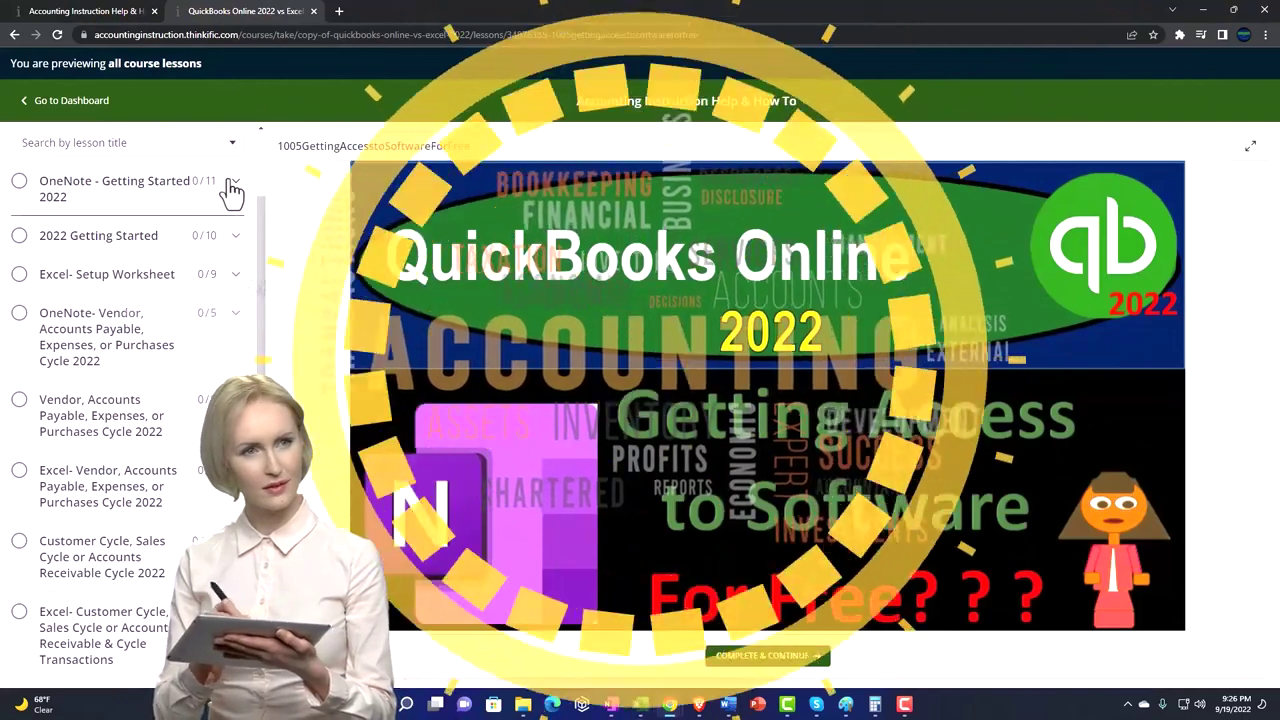
left_click(231, 188)
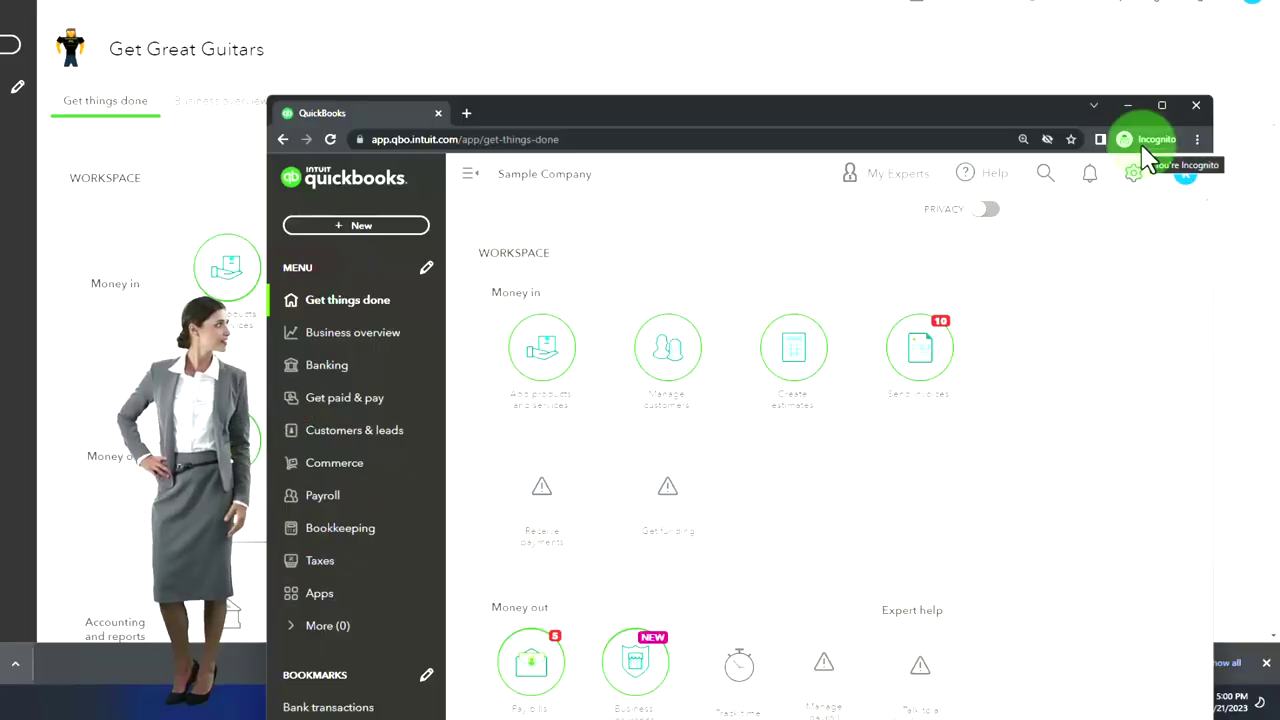
left_click(1196, 140)
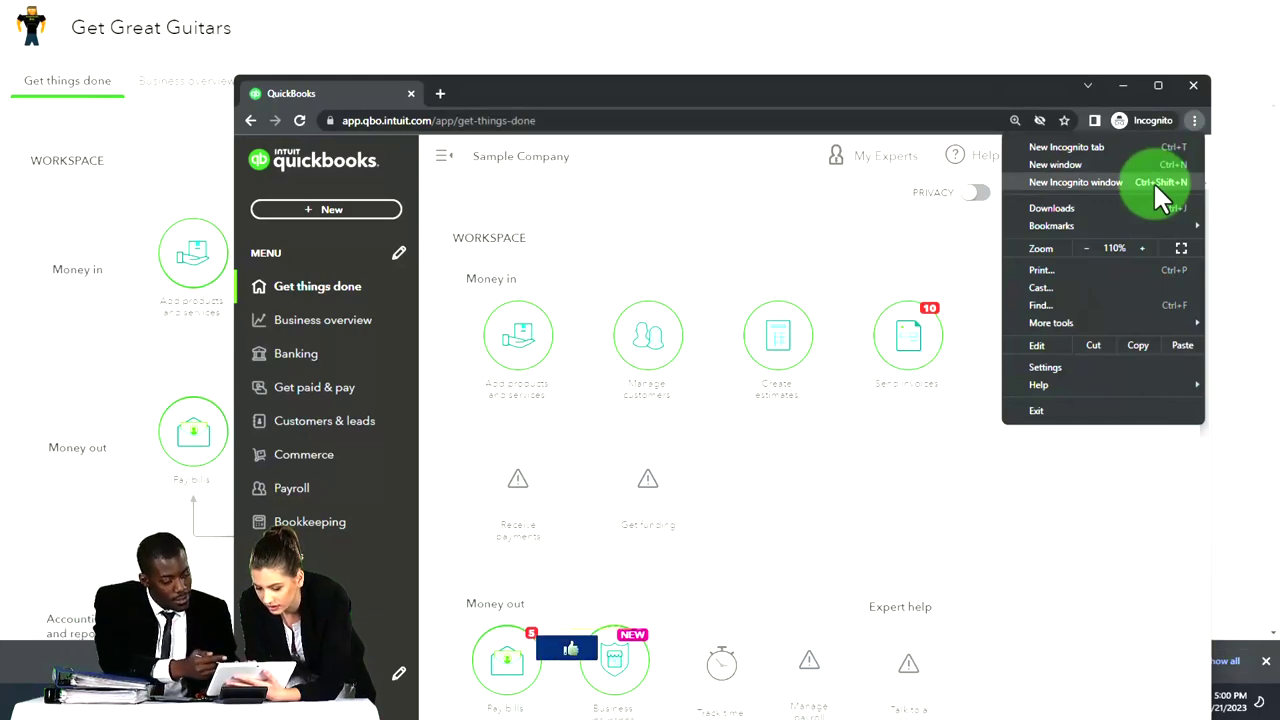
left_click(553, 204)
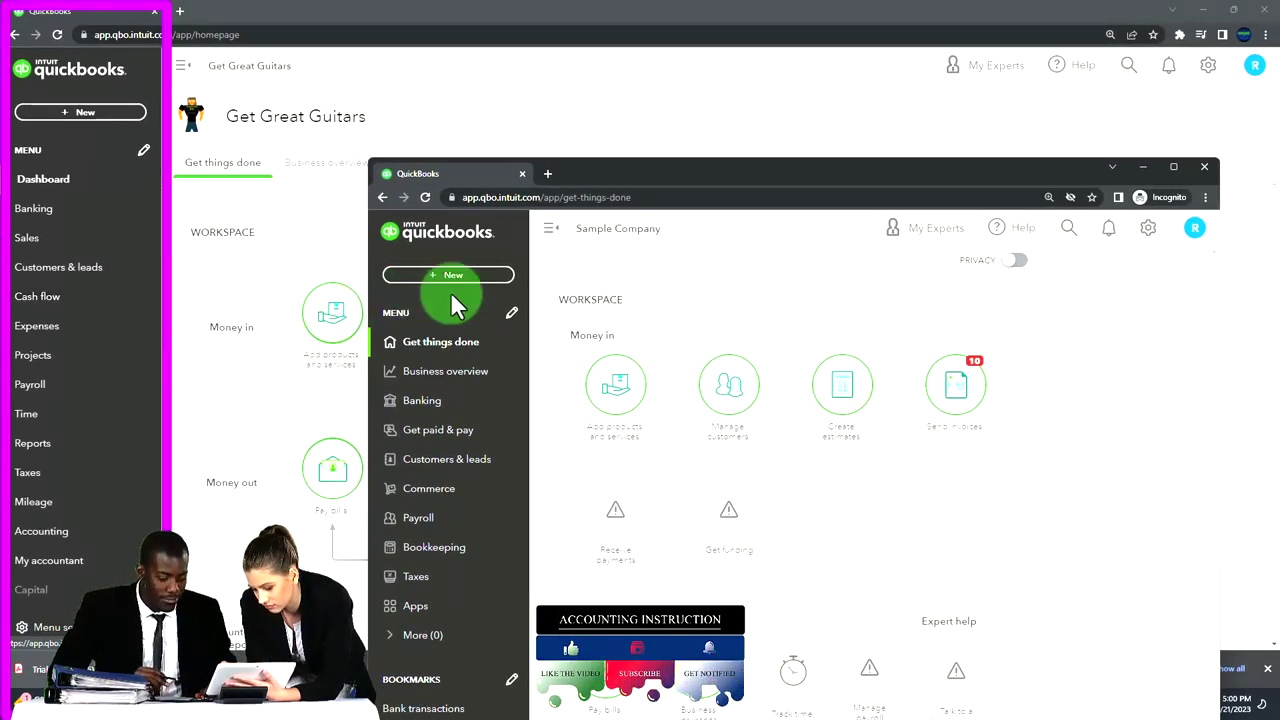
left_click(505, 390)
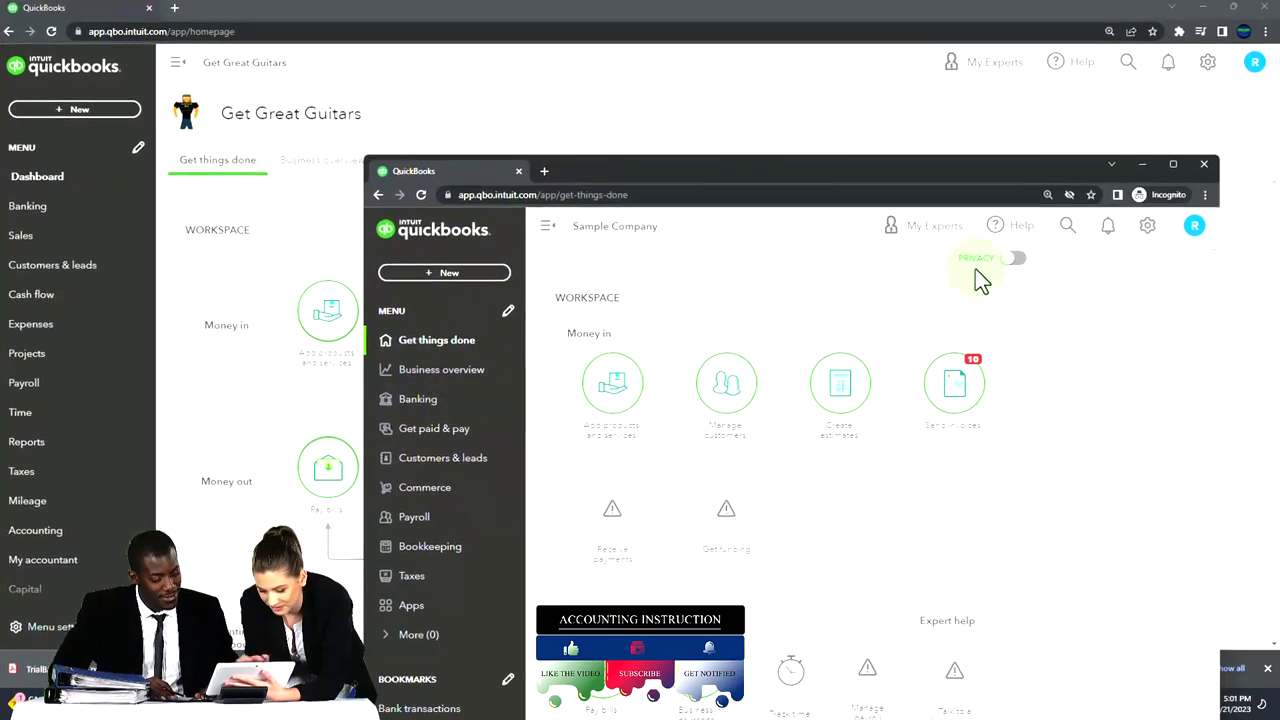
left_click(1150, 230)
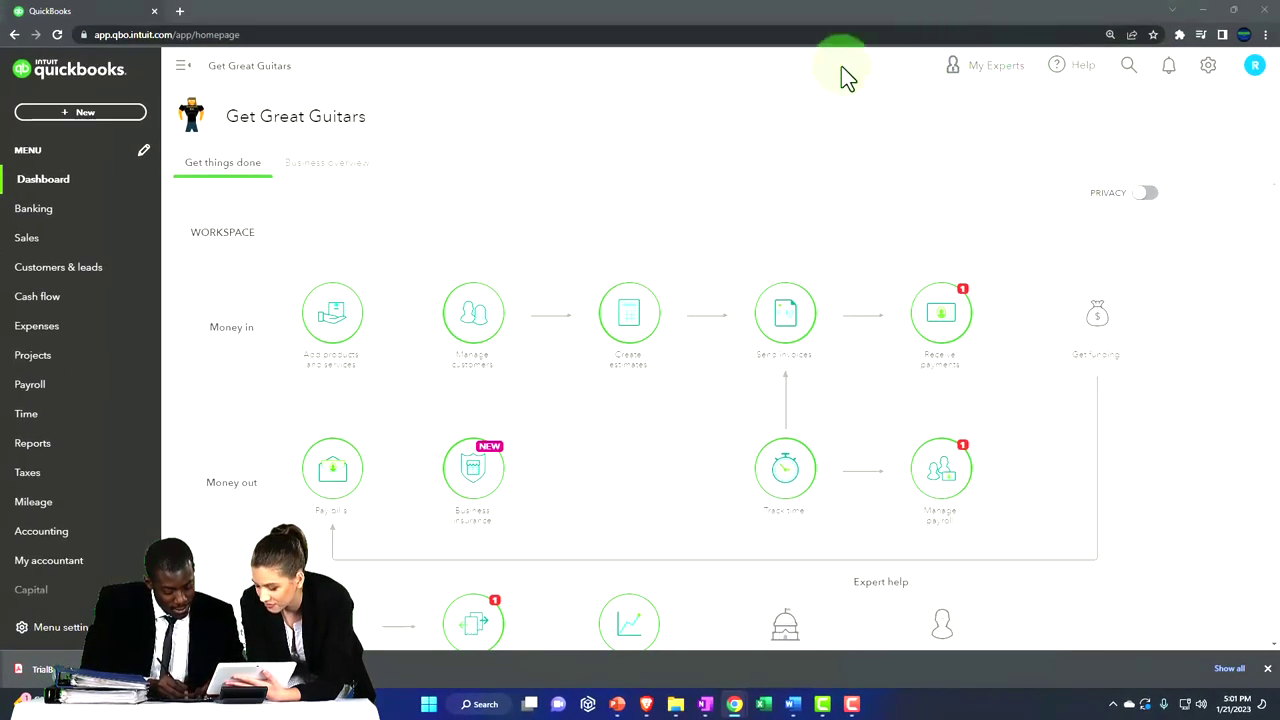
Duplicate the Get Great Guitars browser tab twice so that three tabs of the company file are open
right_click(100, 20)
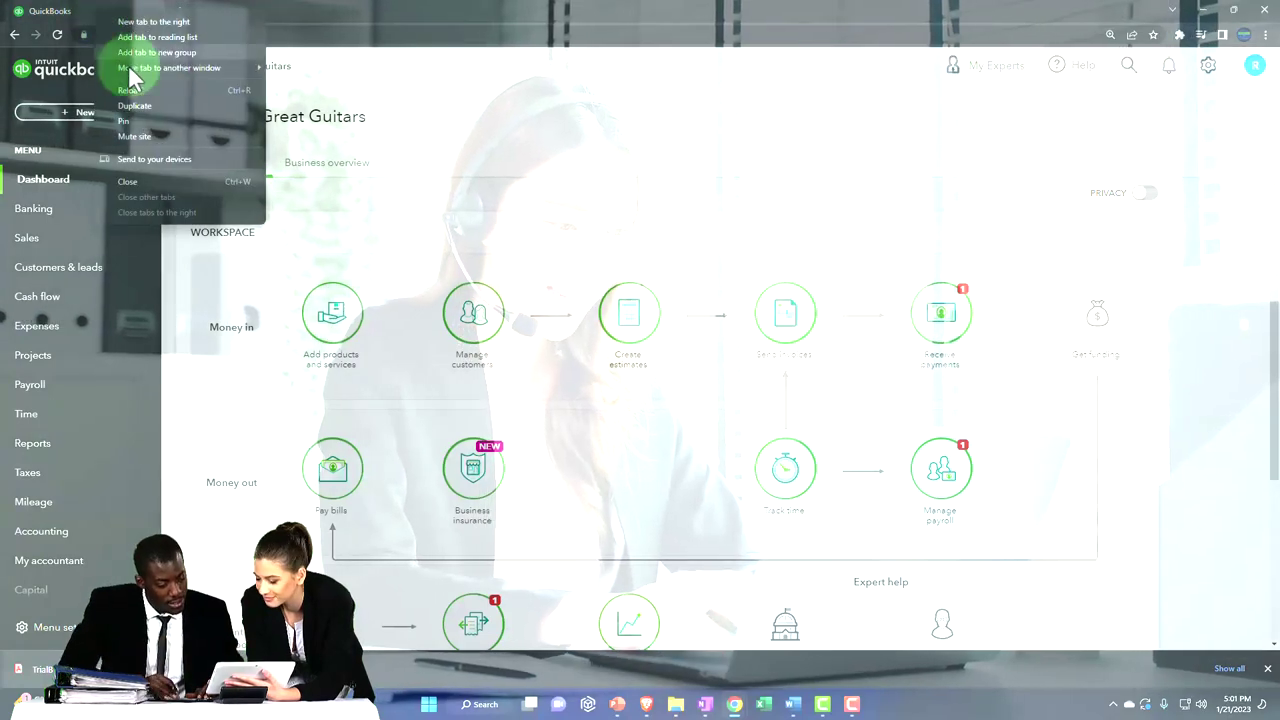
left_click(136, 105)
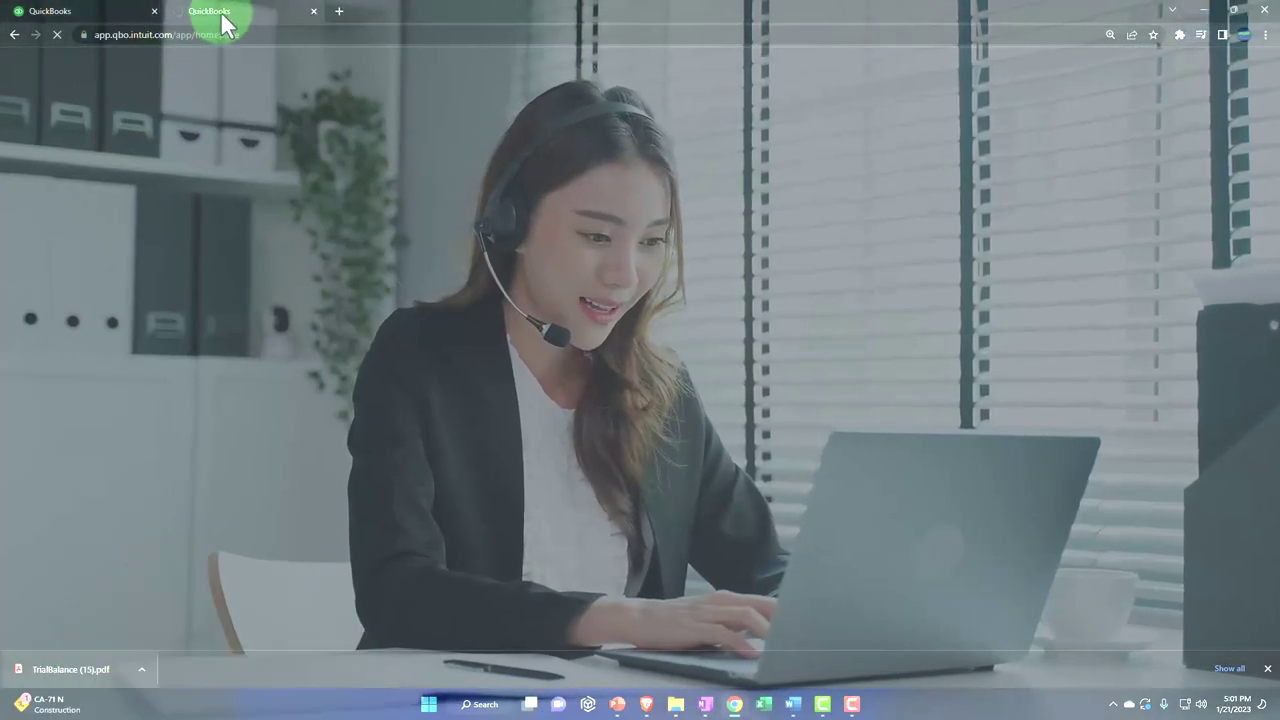
right_click(225, 22)
left_click(257, 109)
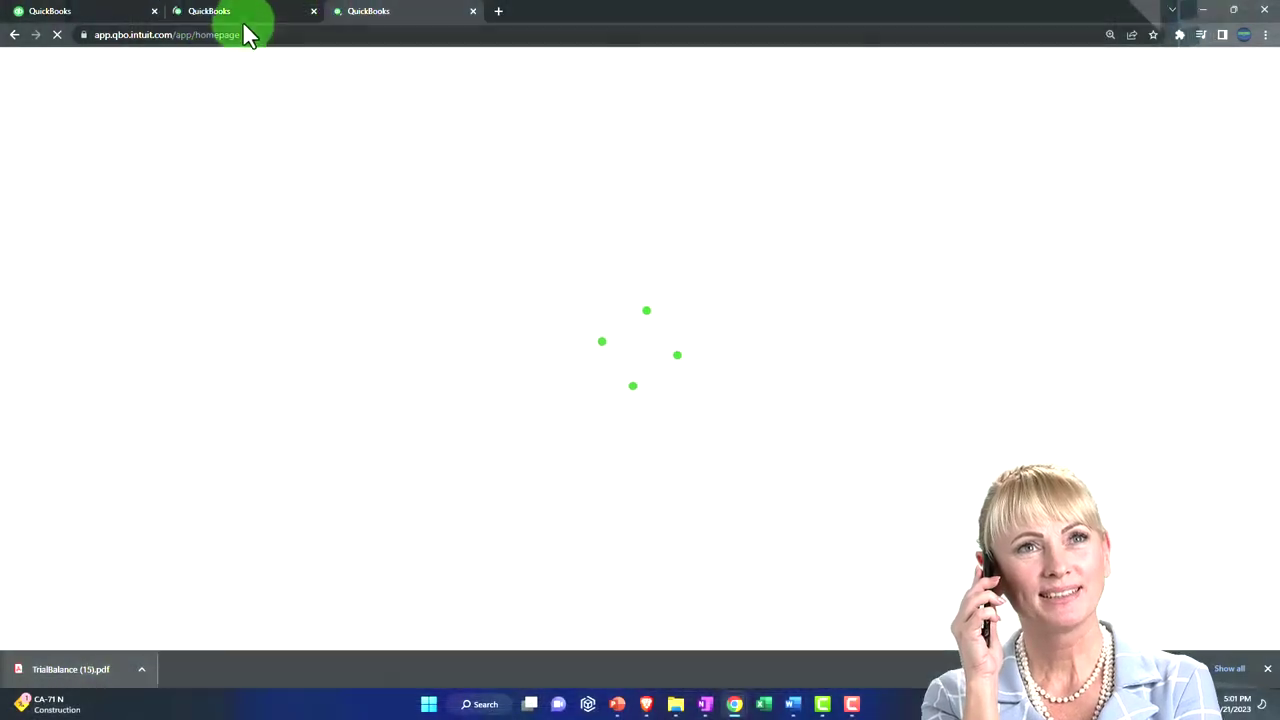
Open the Balance Sheet report from the favorite reports in the second Get Great Guitars tab
left_click(243, 22)
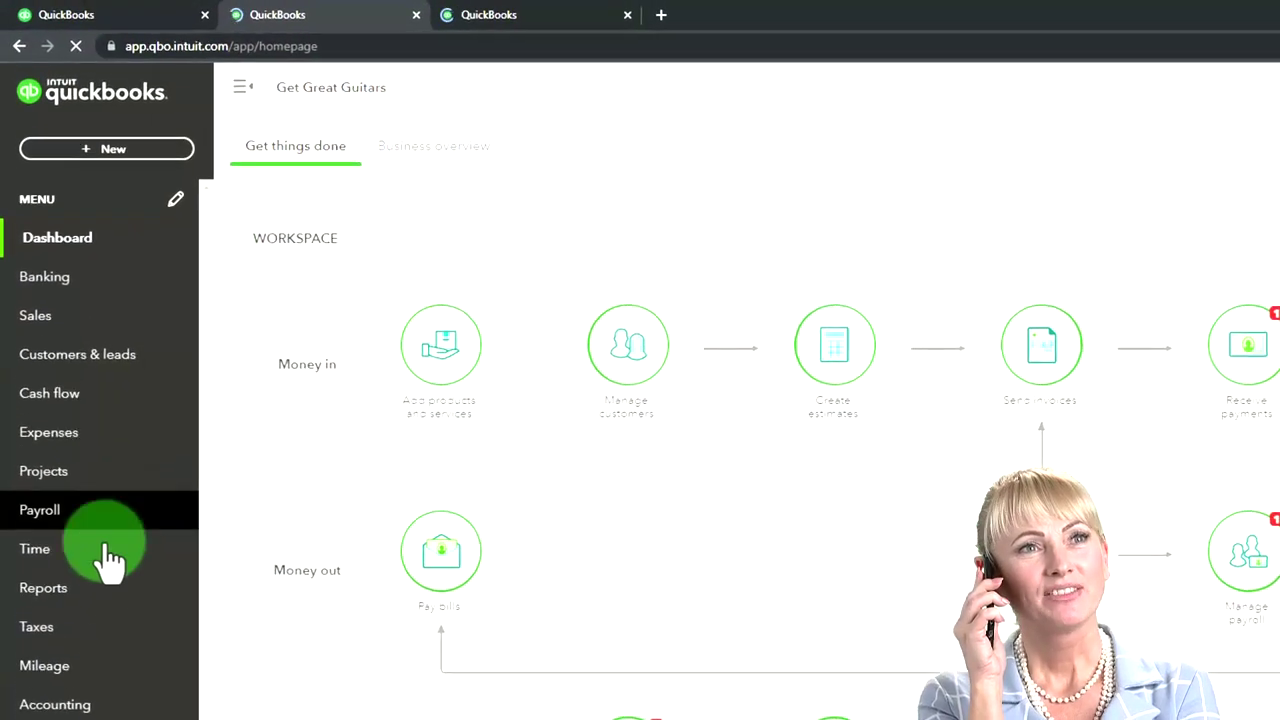
left_click(70, 590)
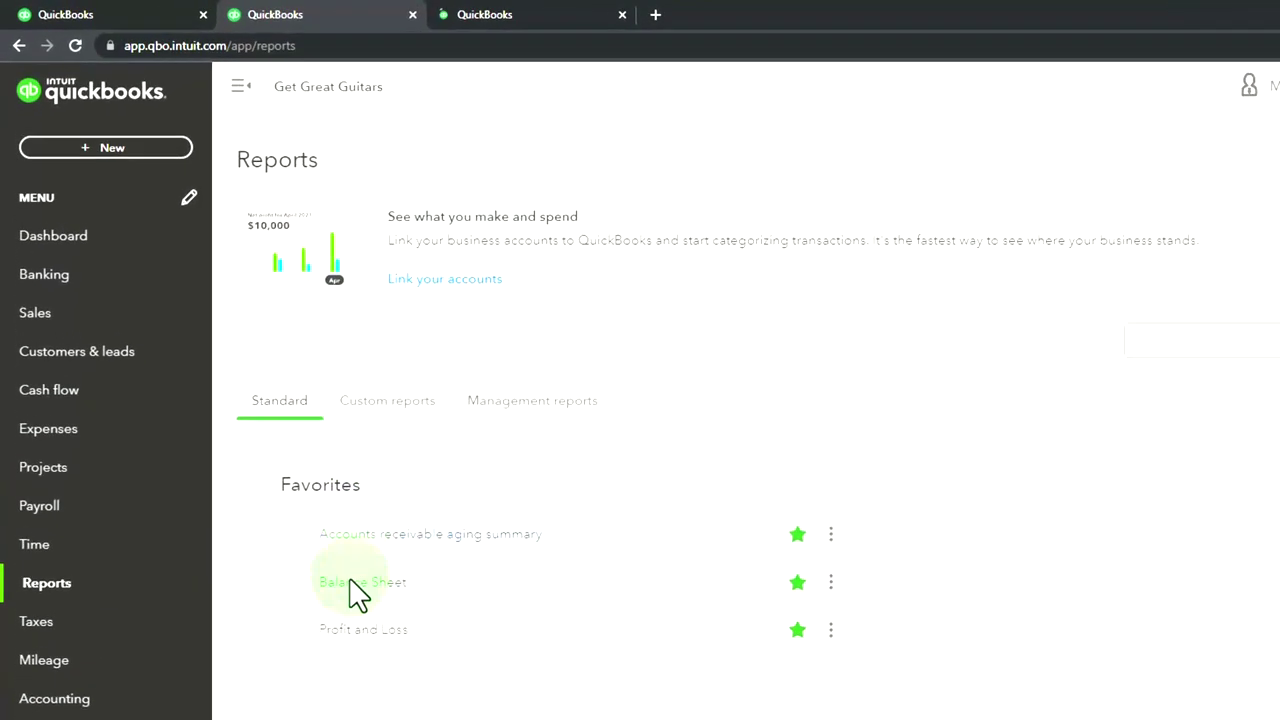
left_click(352, 582)
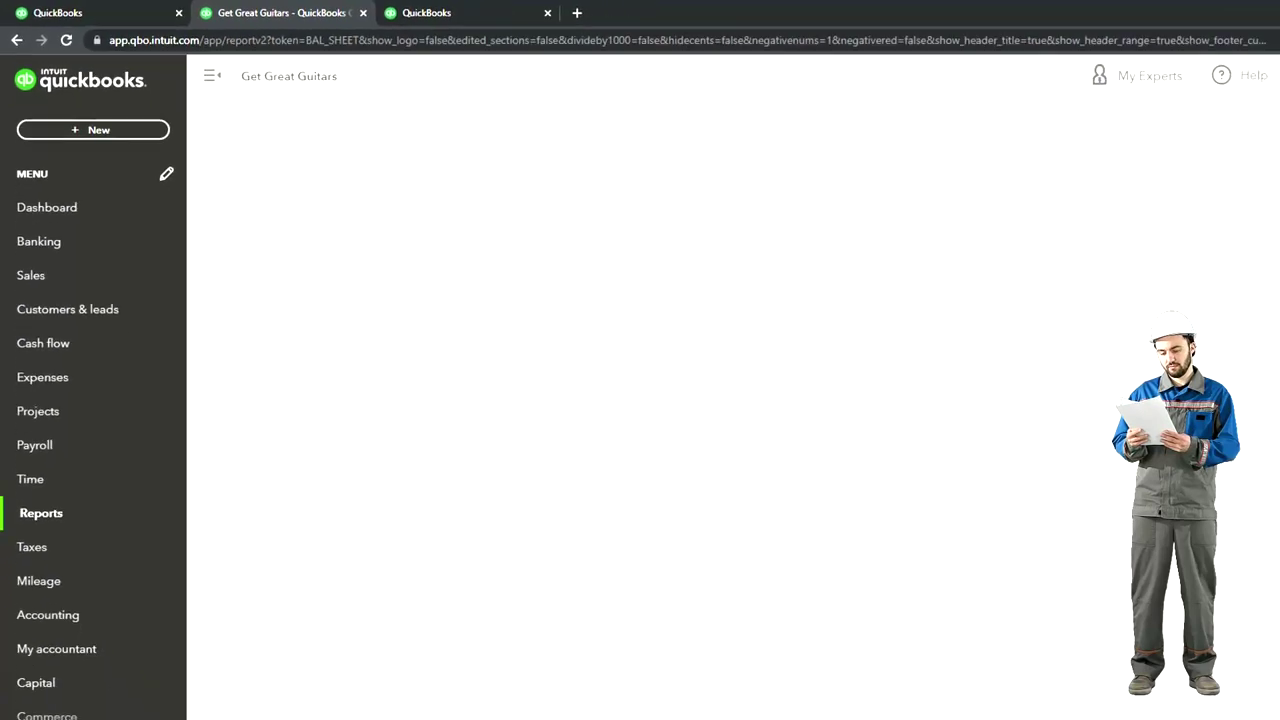
Switch to the incognito sample company window and look at its Business overview section
left_click_drag(1279, 248, 748, 6)
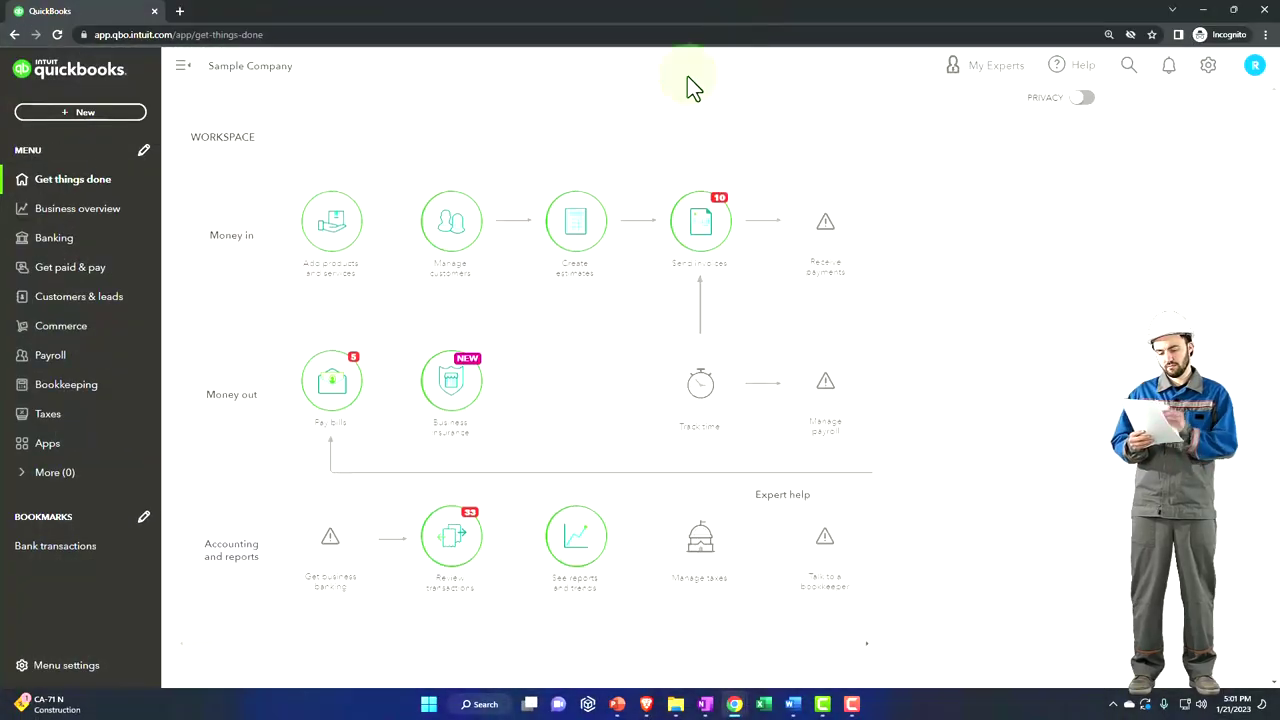
left_click(87, 212)
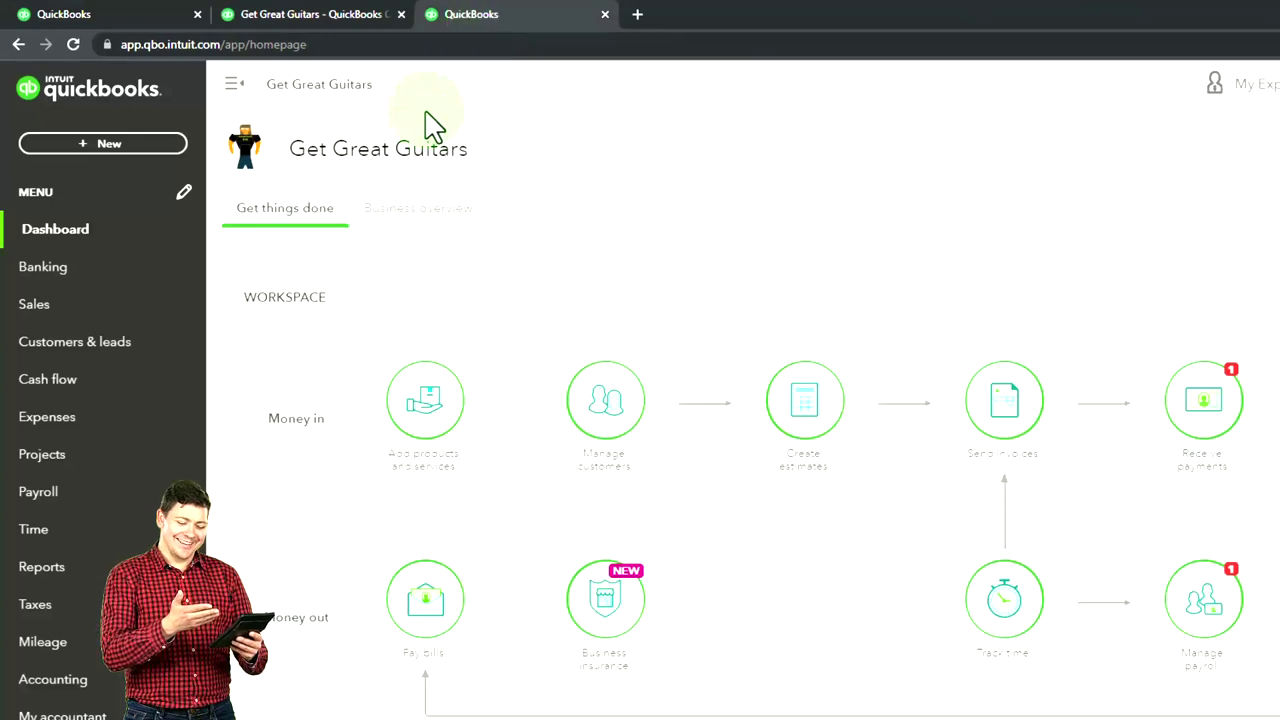
Open the Profit and Loss report in the third Get Great Guitars tab and collapse the navigation menu
left_click(106, 568)
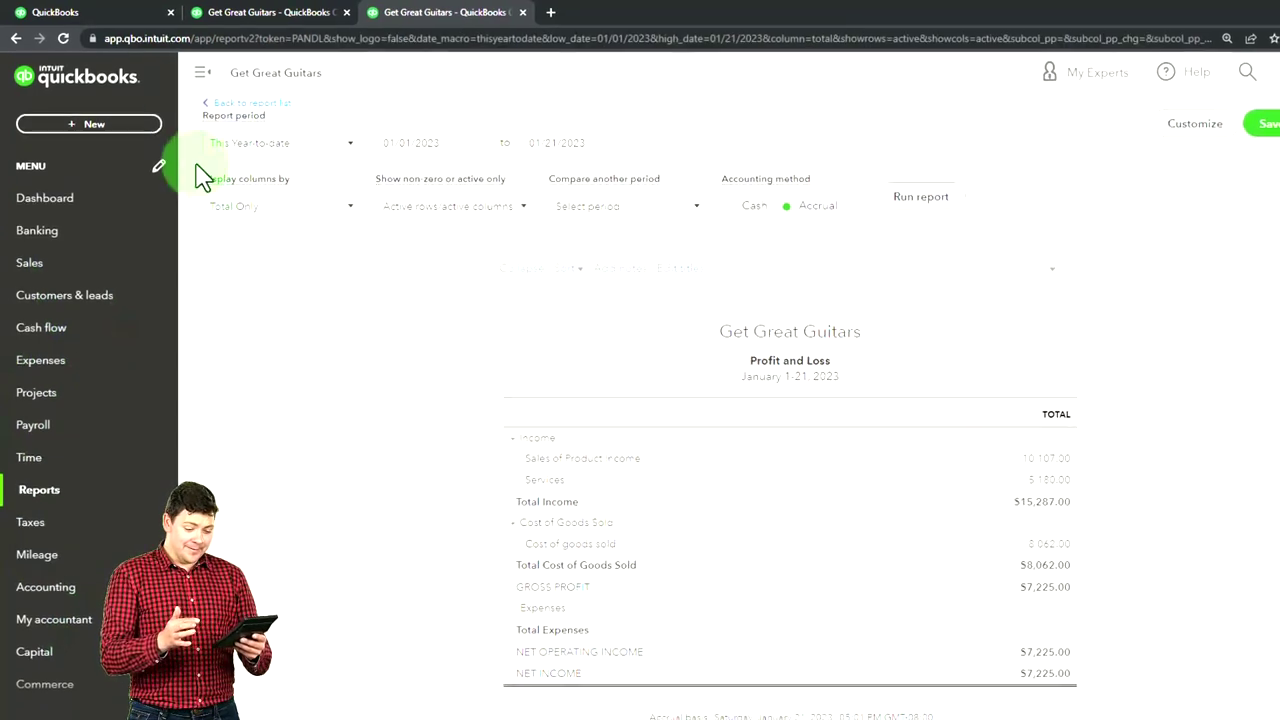
left_click(203, 72)
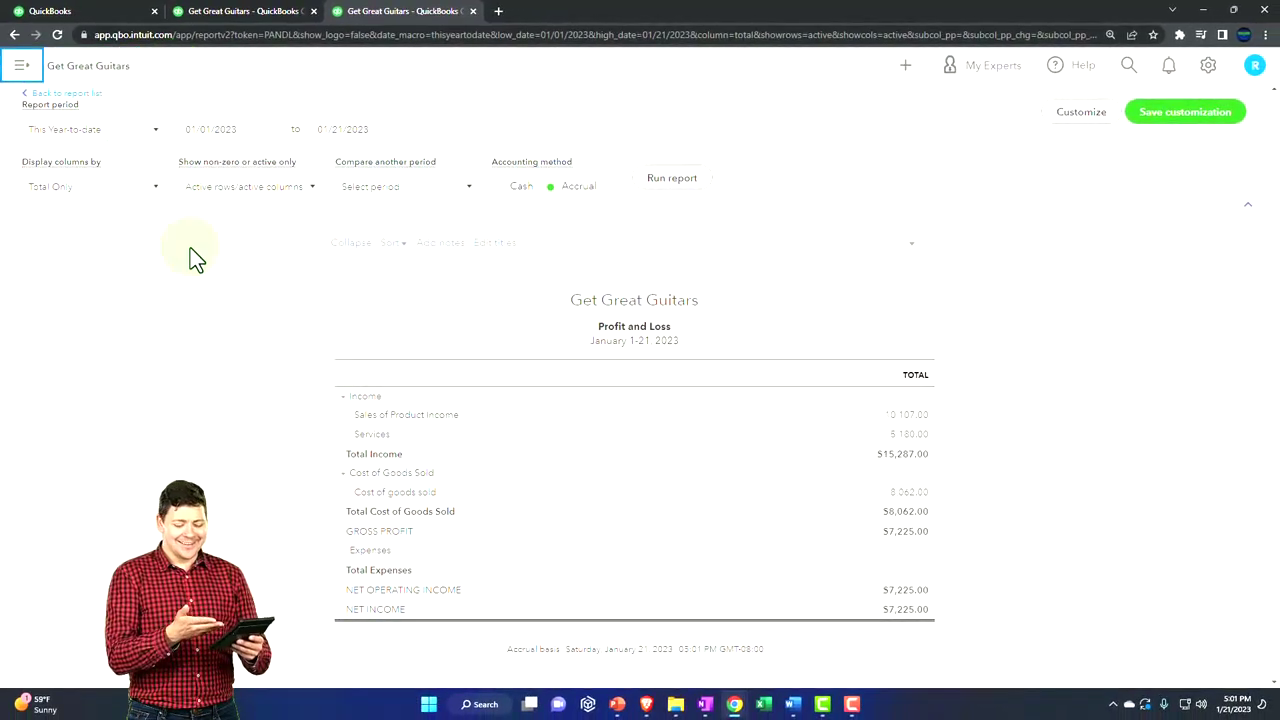
scroll(250, 235, "up", 1)
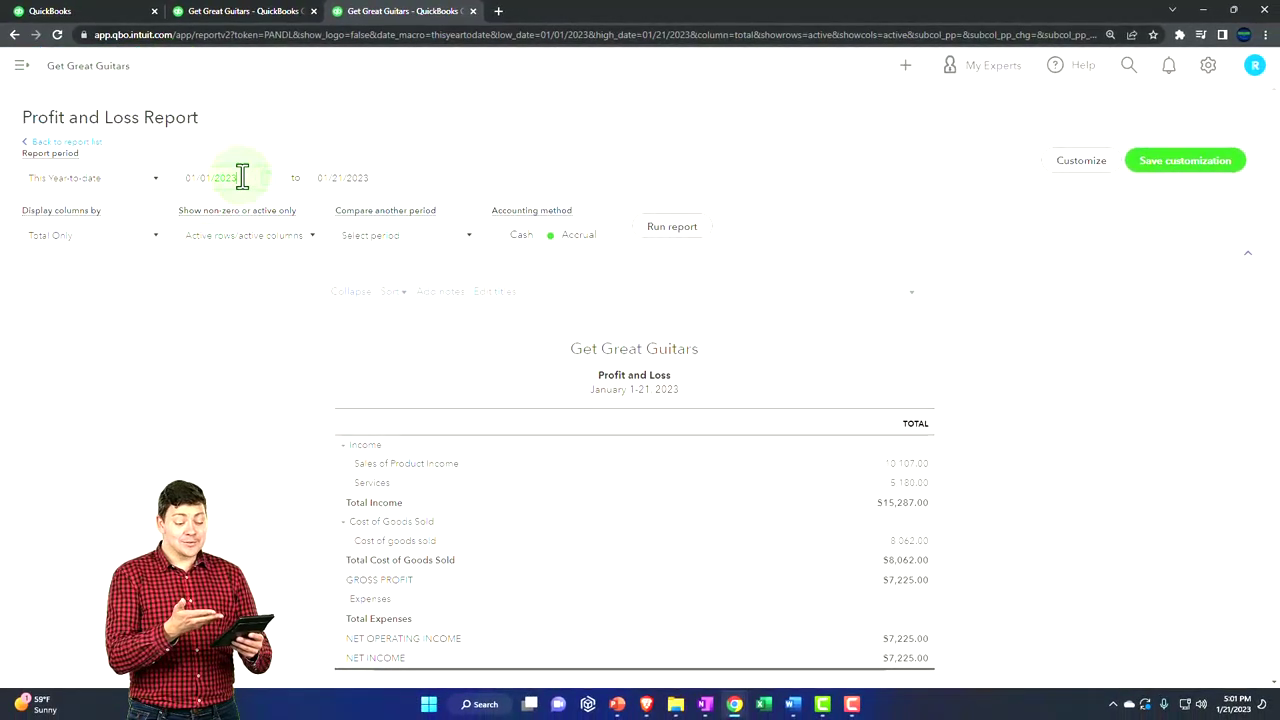
Run the Profit and Loss report for 01/01/2023 to 02/28/2023 with columns by months, and enlarge the page
type("01012")
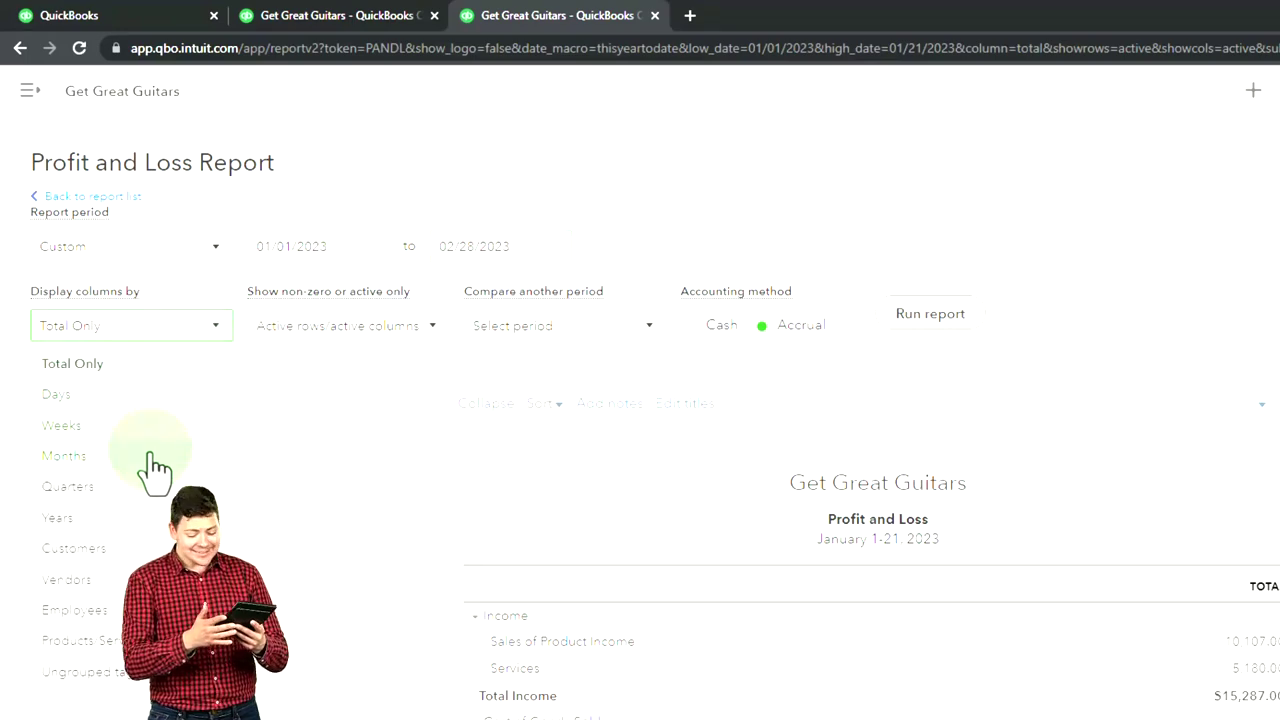
left_click(930, 314)
key("ctrl+plus")
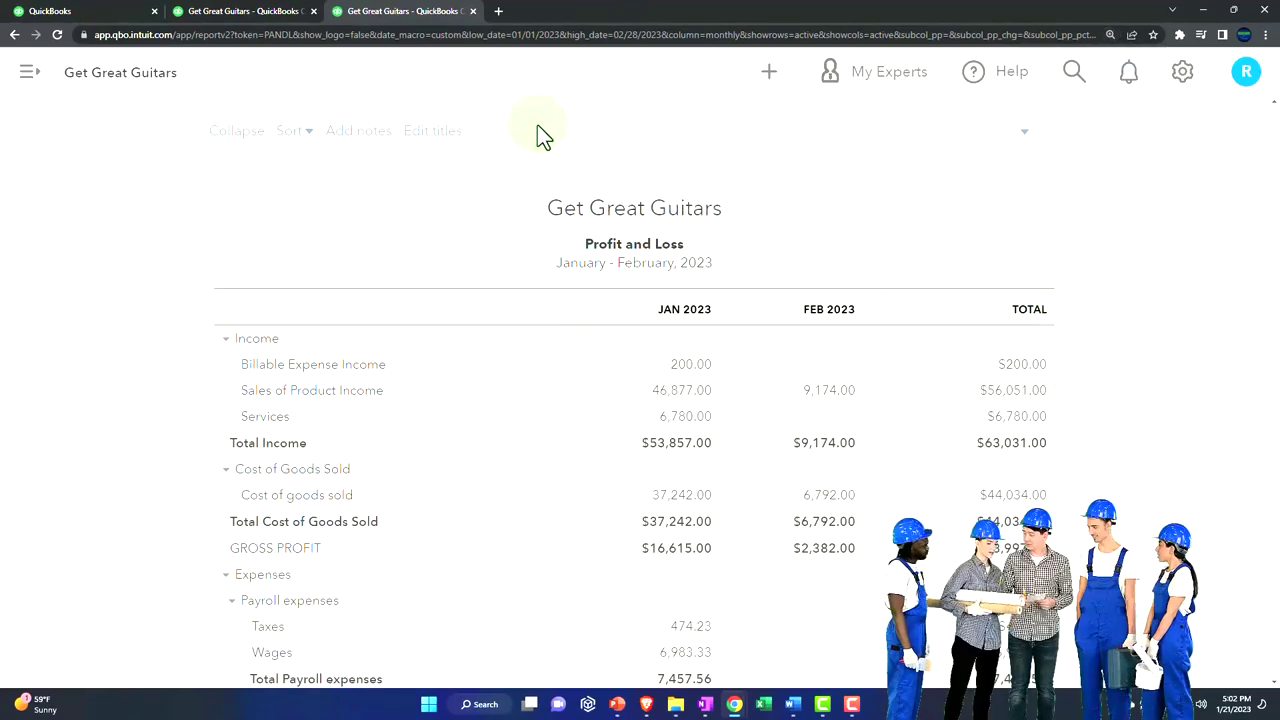
Collapse the navigation menu in the Balance Sheet tab and run the report for 01/01/2023 to 02/28/2023
left_click(248, 14)
left_click(248, 72)
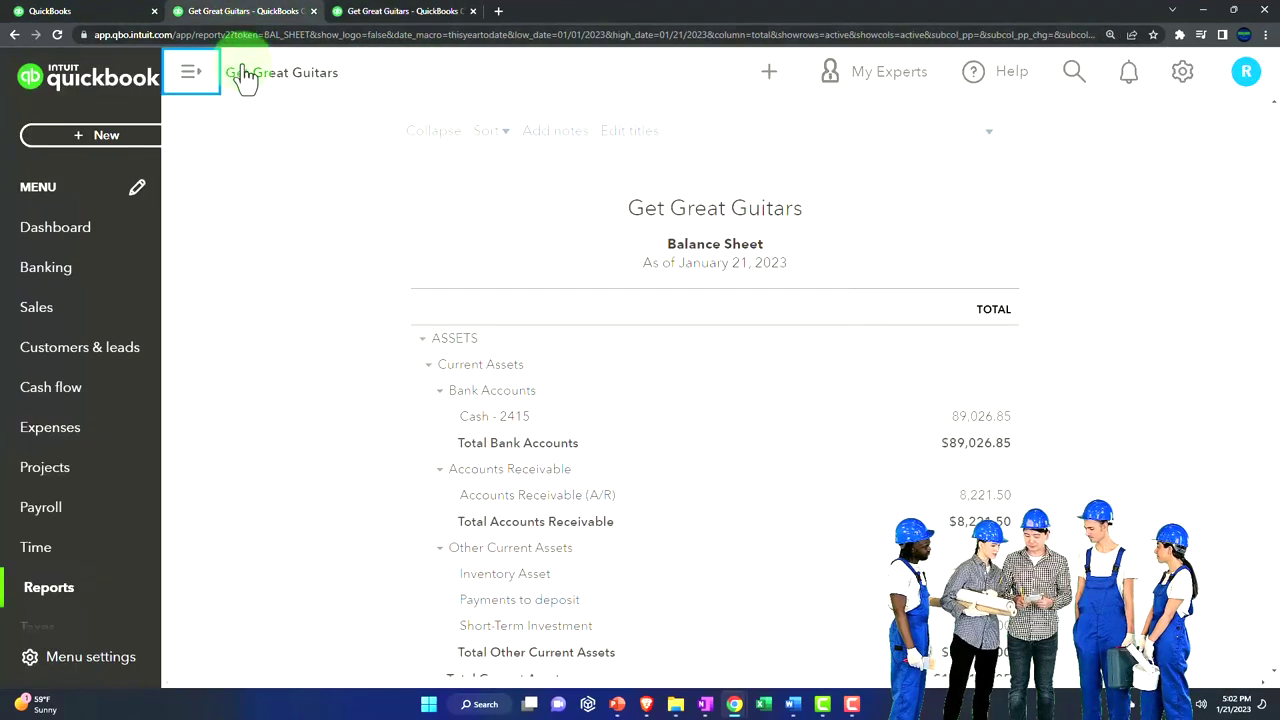
scroll(302, 222, "up", 5)
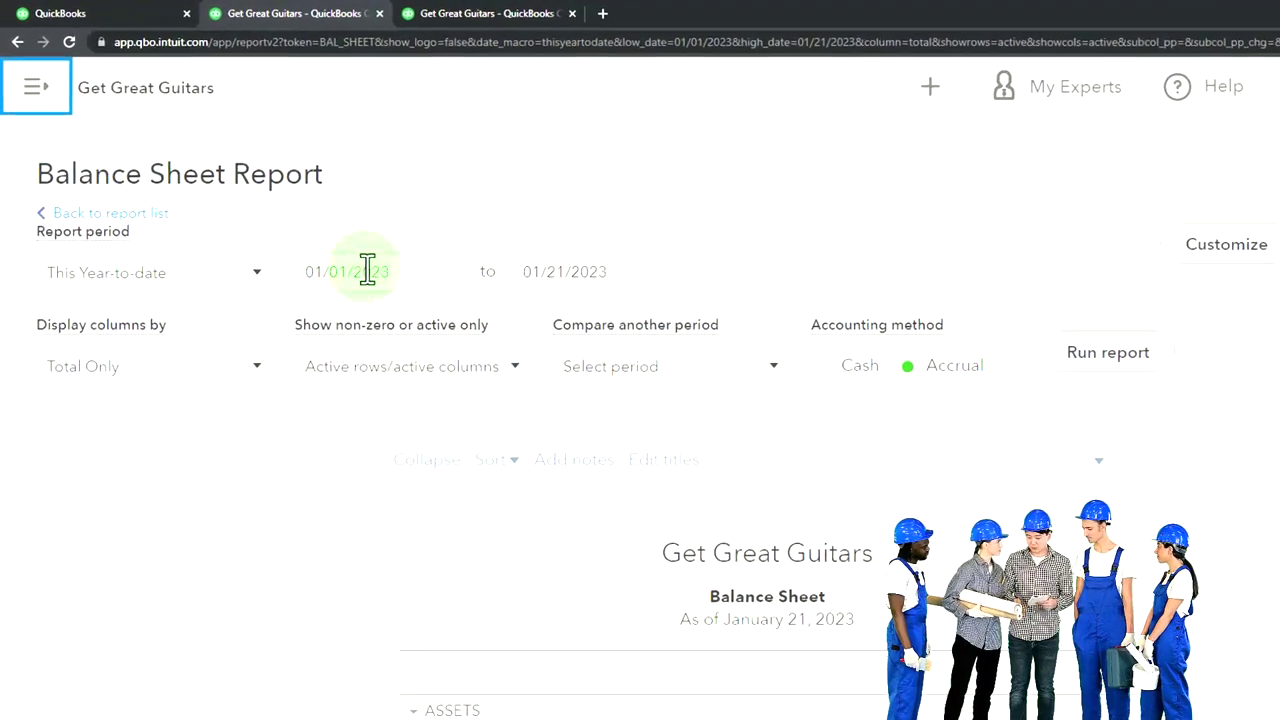
left_click(370, 272)
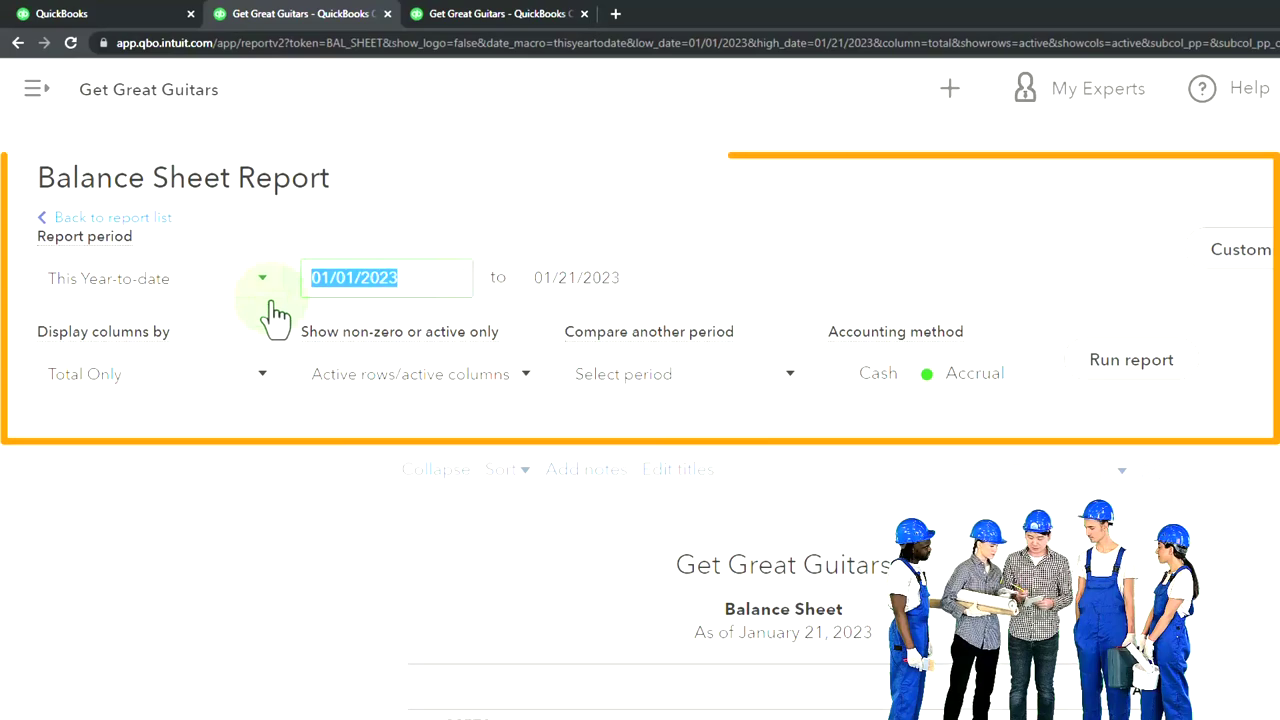
type("01/01/2023")
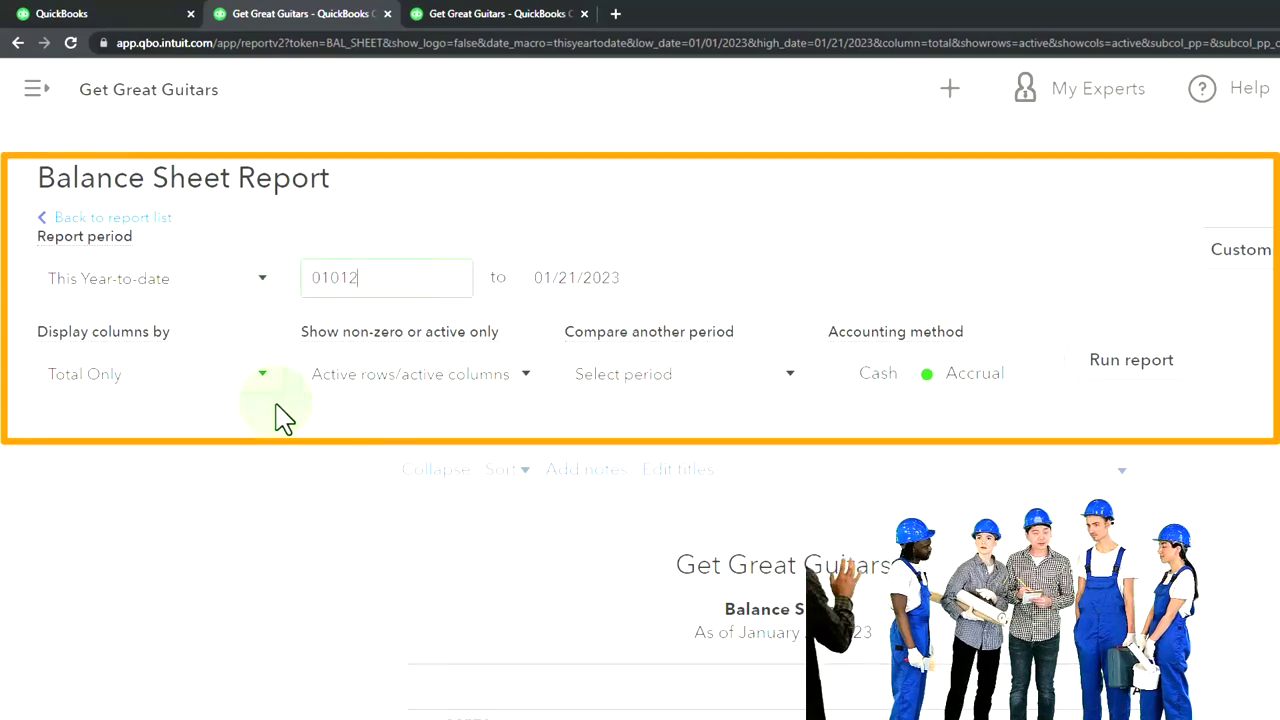
key("Tab")
type("022")
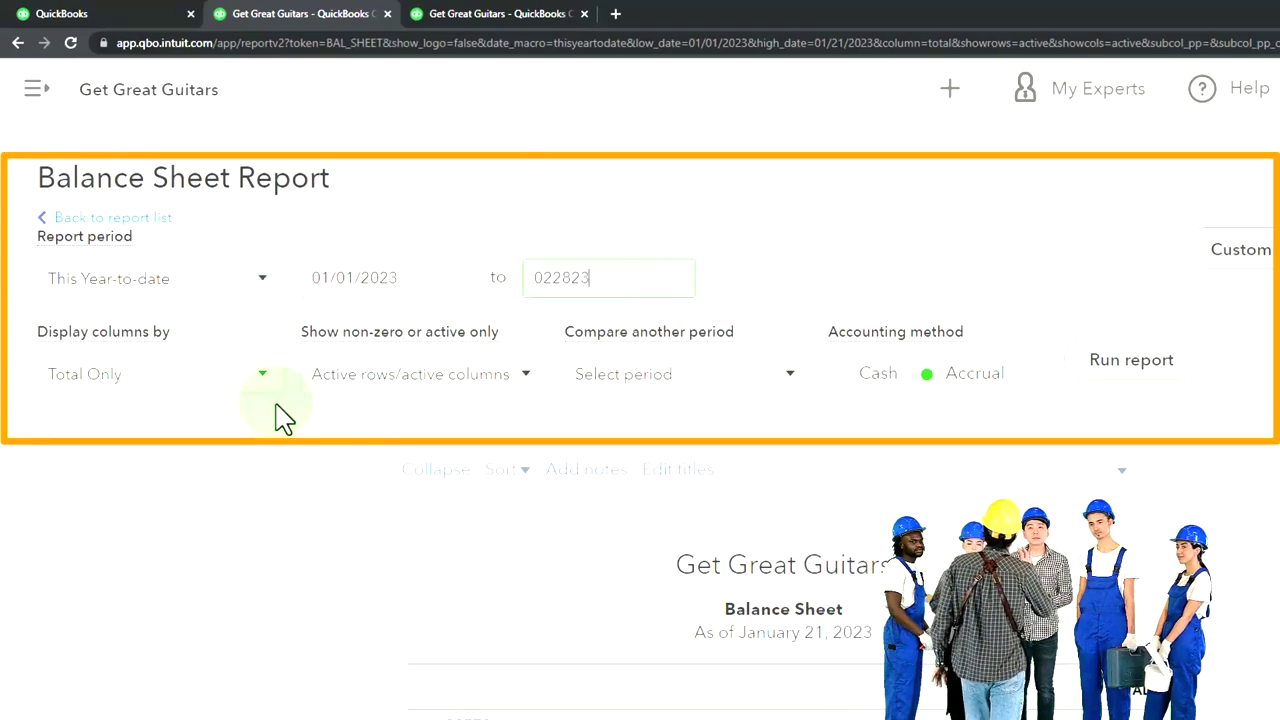
left_click(1128, 360)
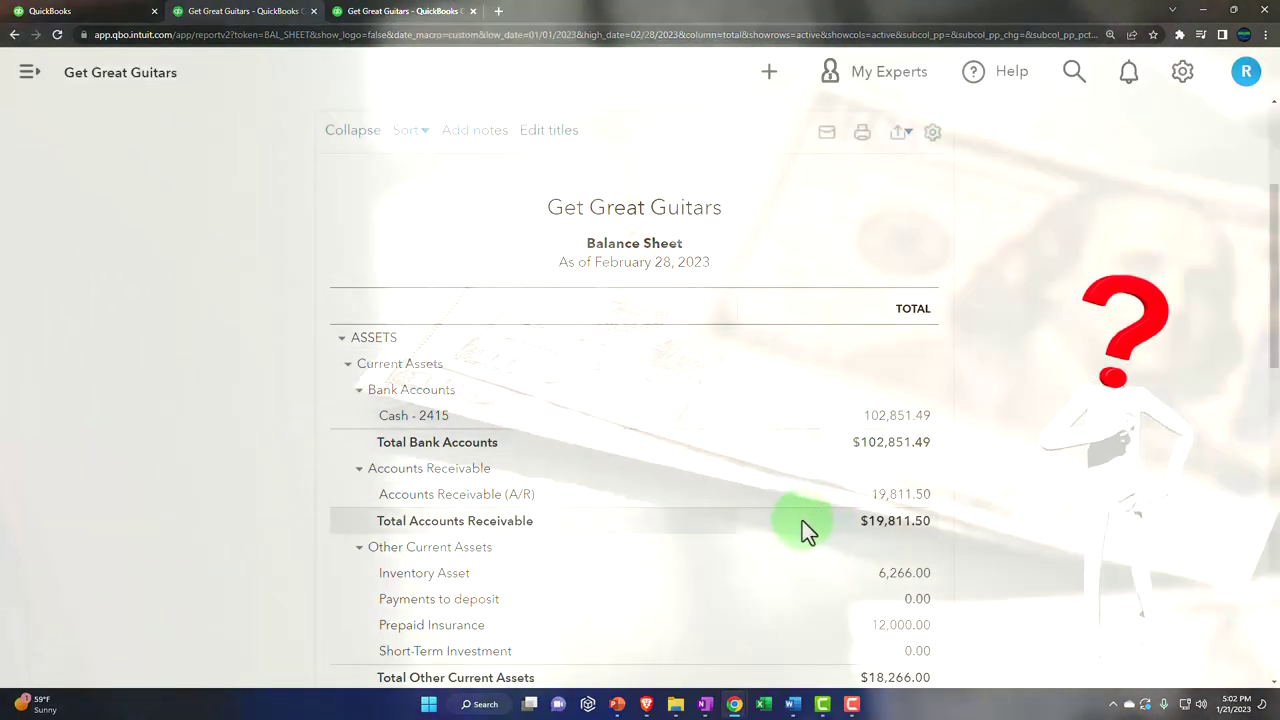
Switch to OneNote and examine the workflow chart's customer section, from invoices through received payments to recorded deposits
left_click(705, 704)
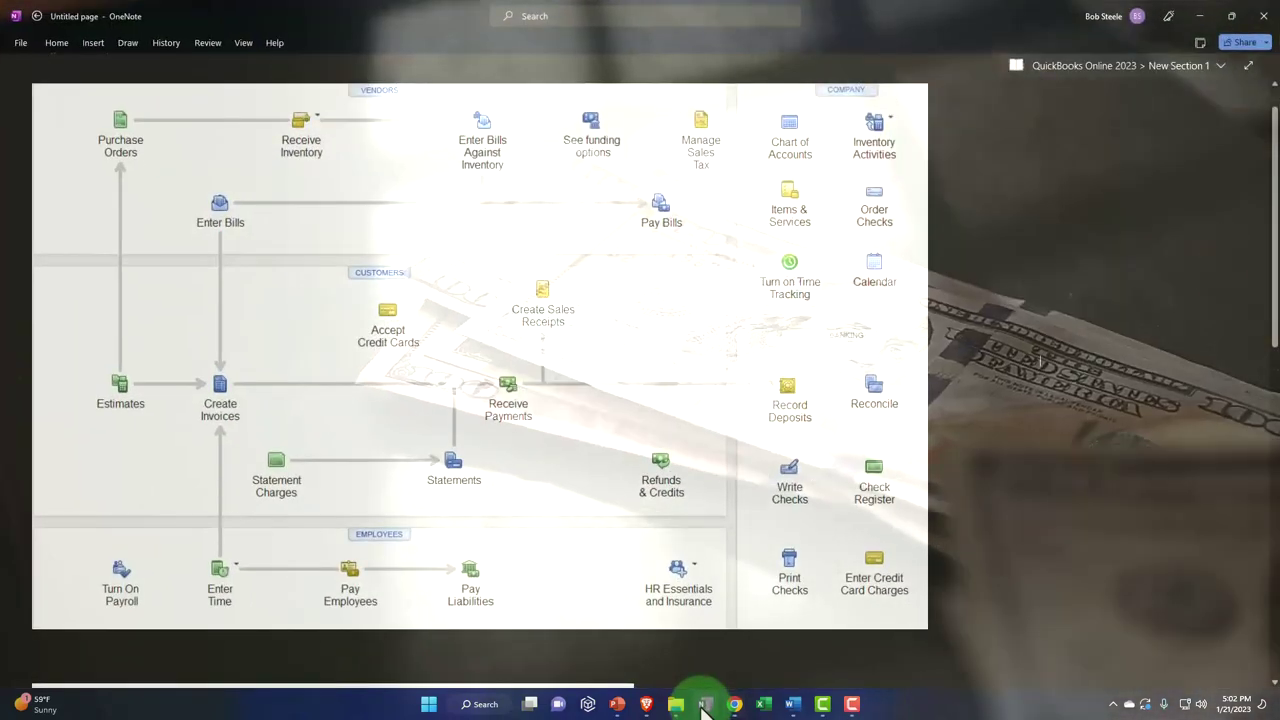
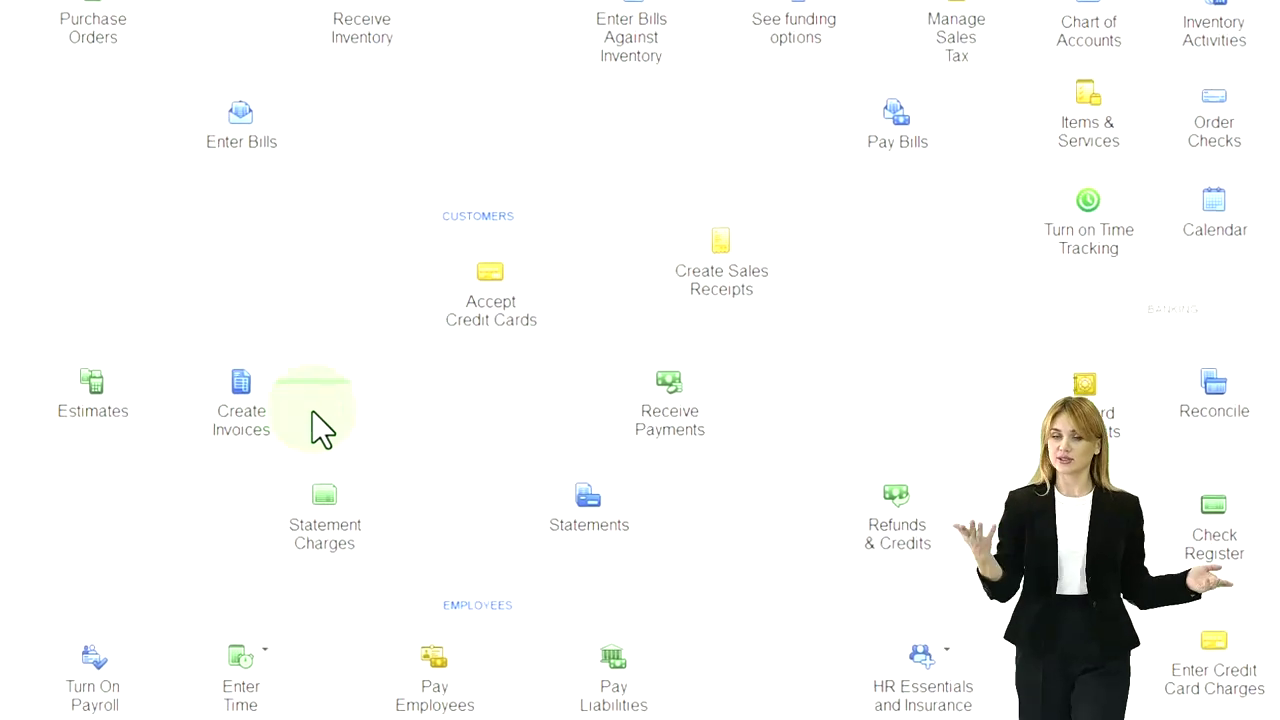
left_click(593, 458)
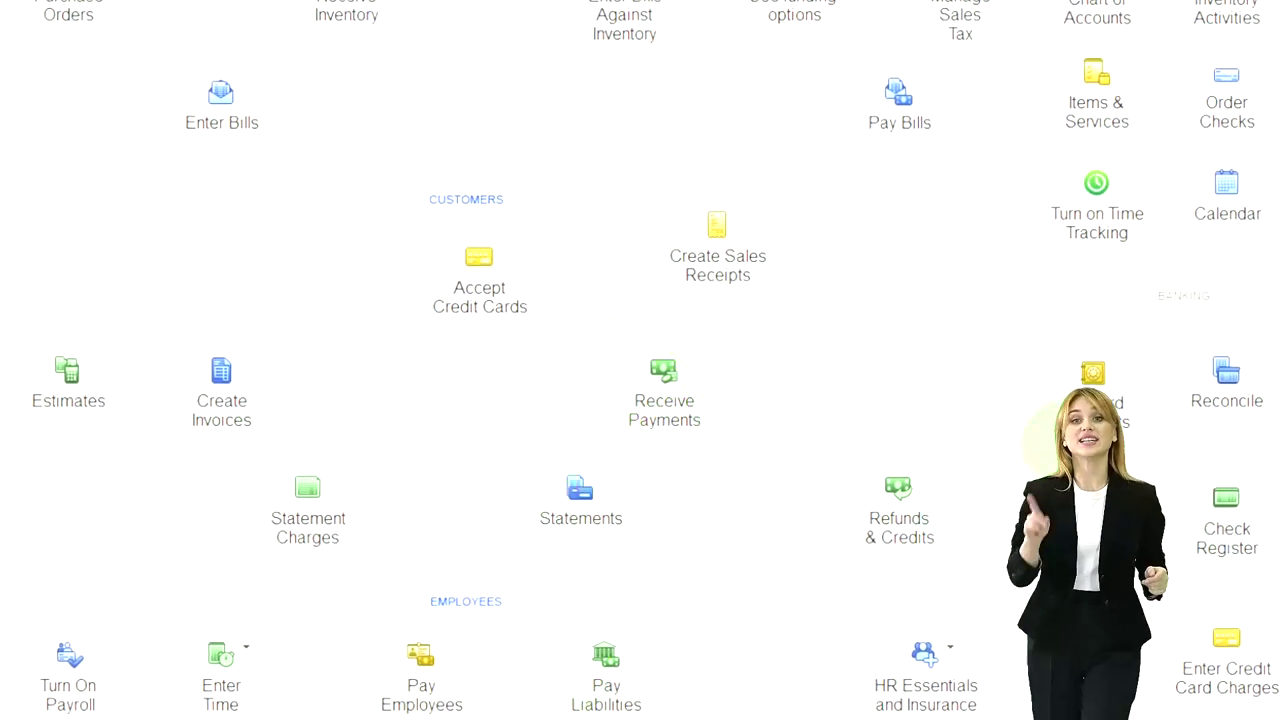
left_click(1121, 386)
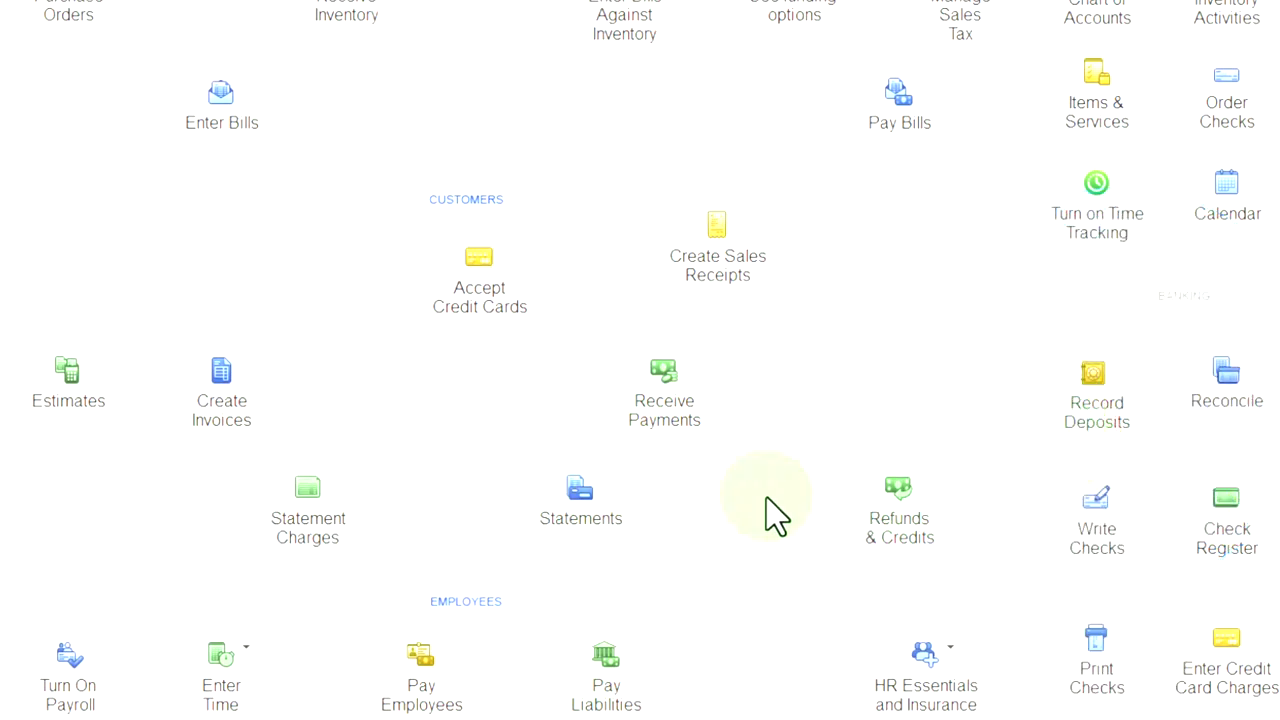
left_click(686, 450)
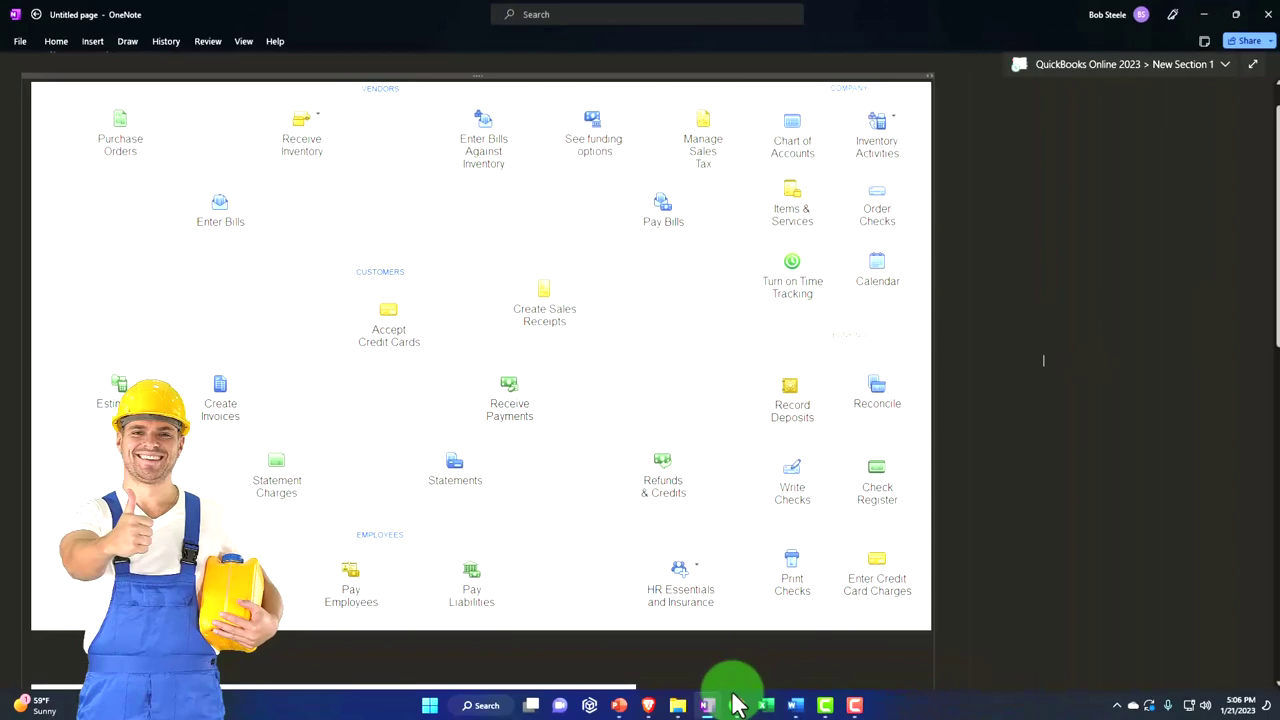
Return to the browser and review the liabilities section of the Get Great Guitars Balance Sheet
left_click(737, 705)
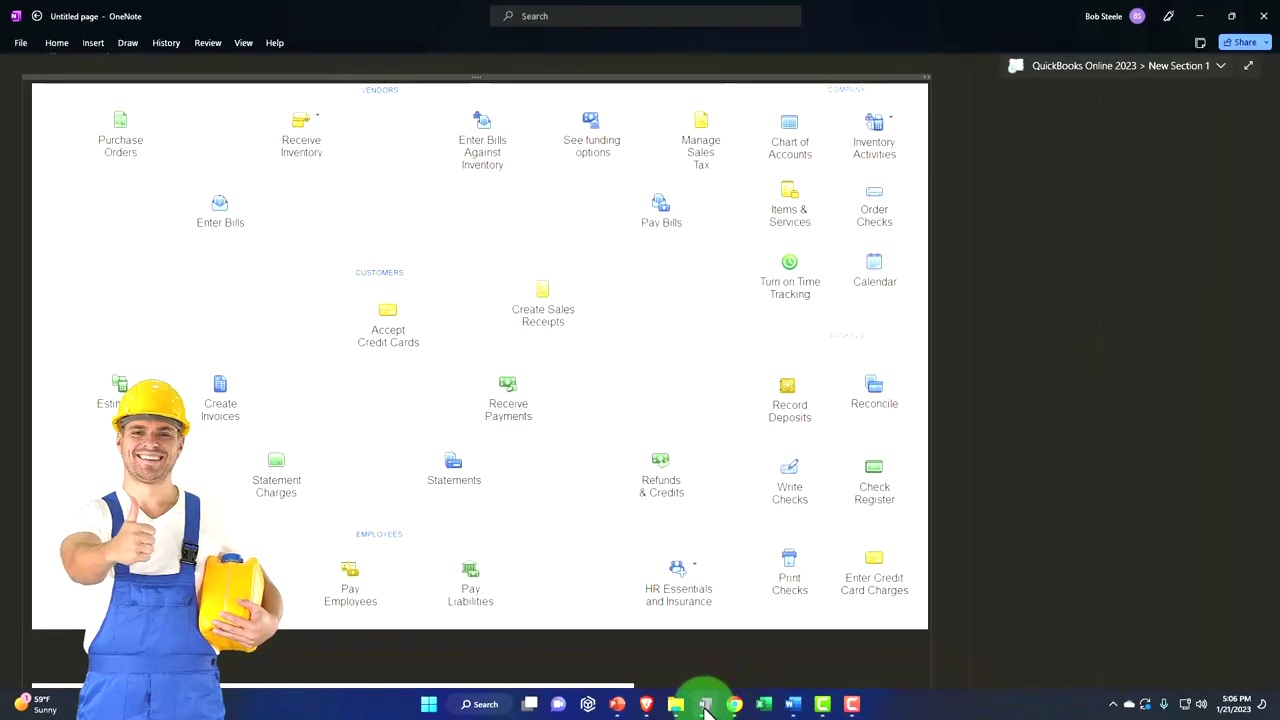
scroll(569, 527, "down", 3)
scroll(569, 527, "down", 3)
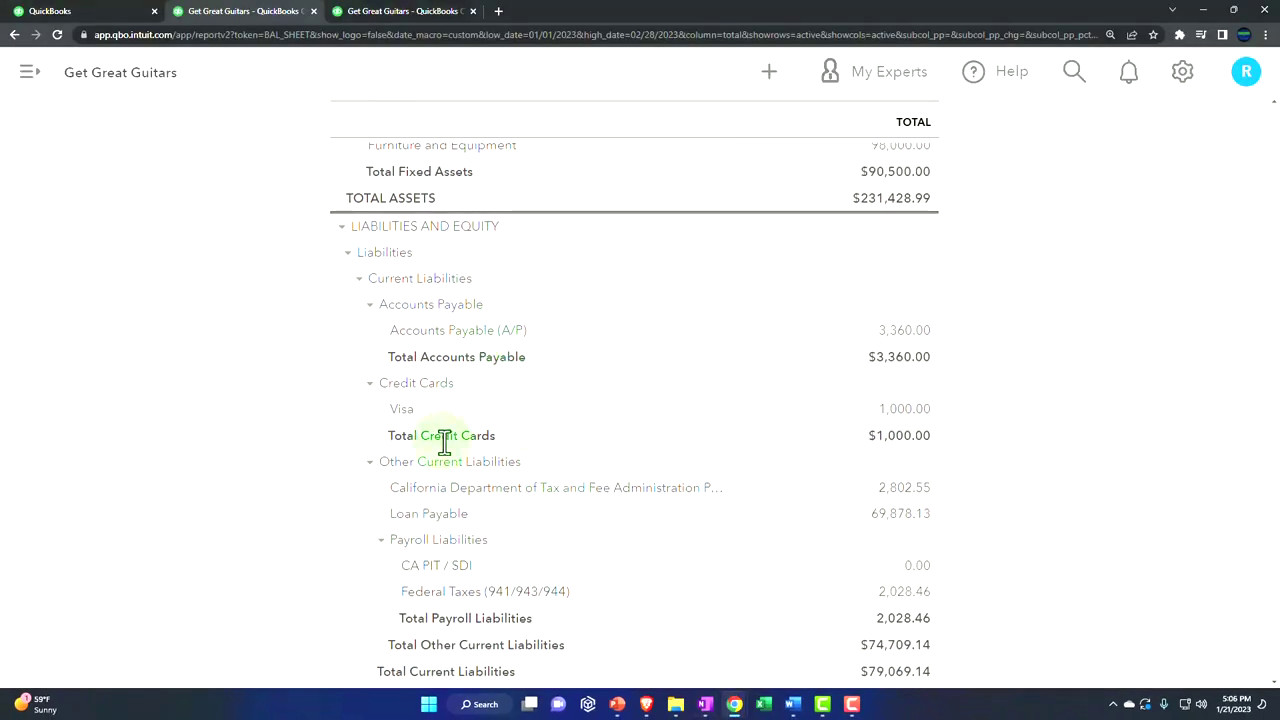
Examine the Balance Sheet's current assets, especially Accounts Receivable, Inventory Asset and Payments to deposit, alongside Accounts Payable and the other current liabilities
left_click(713, 486)
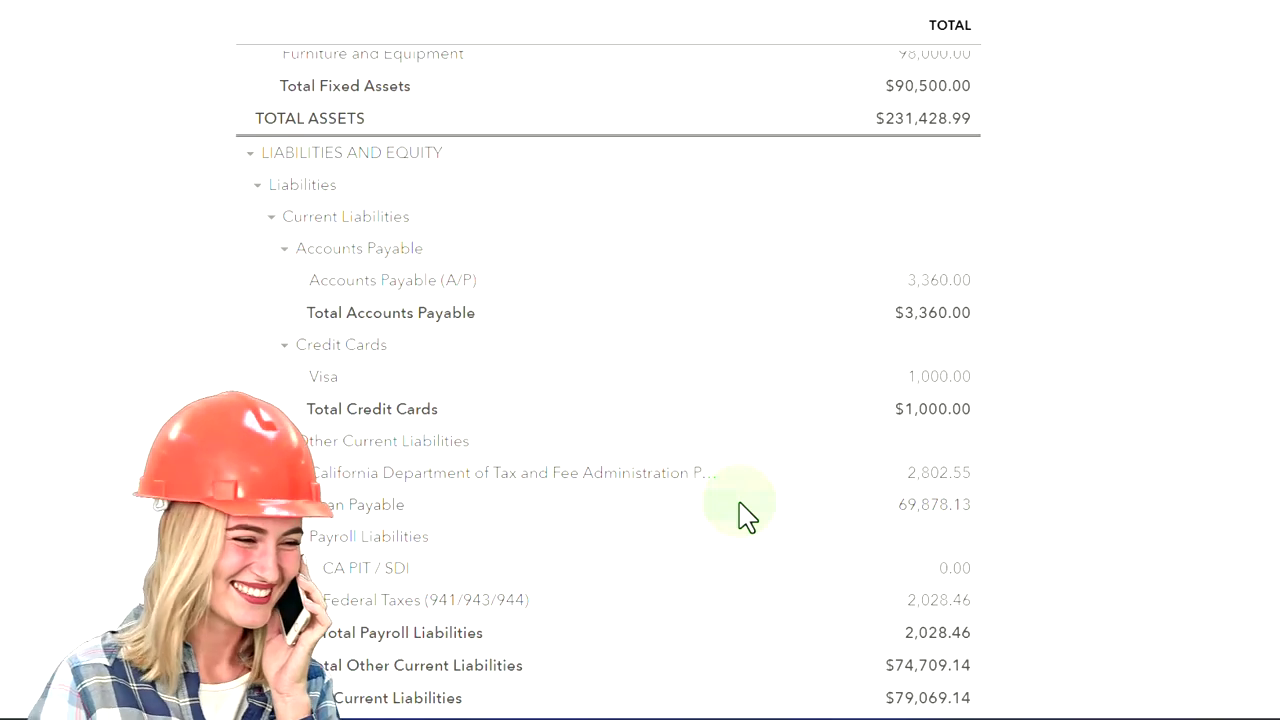
scroll(748, 515, "up", 10)
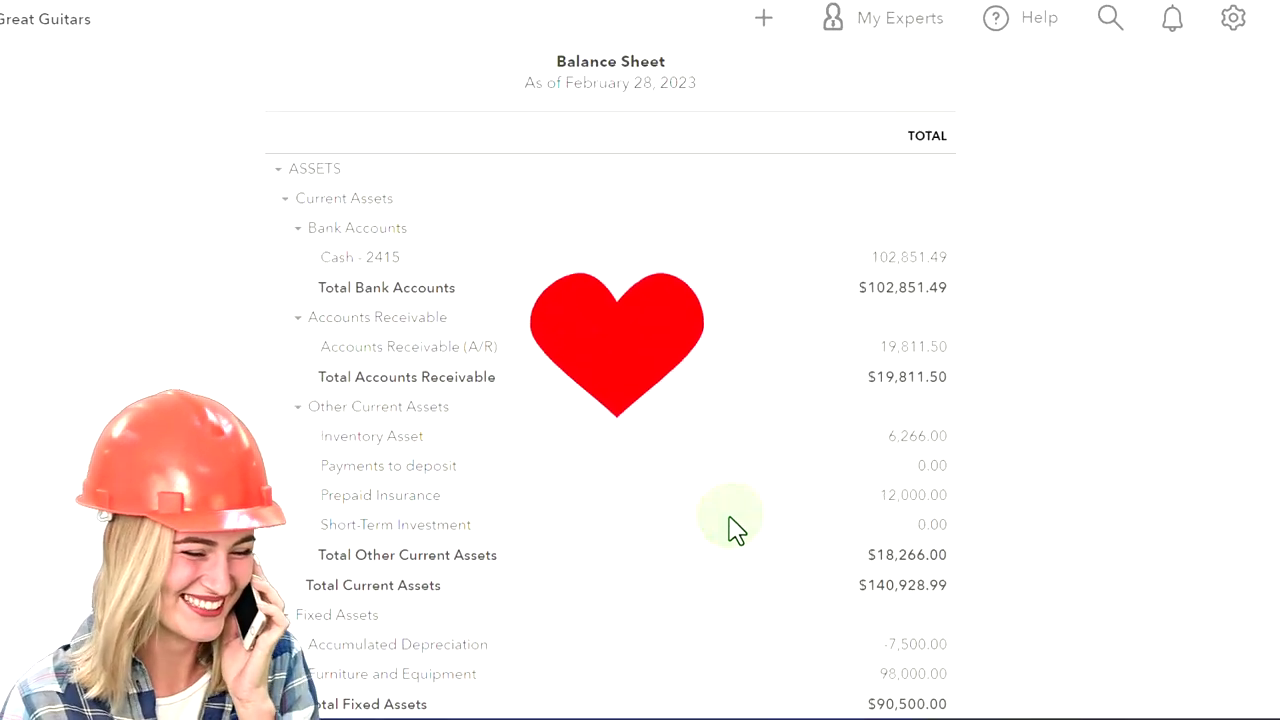
key("ctrl+plus")
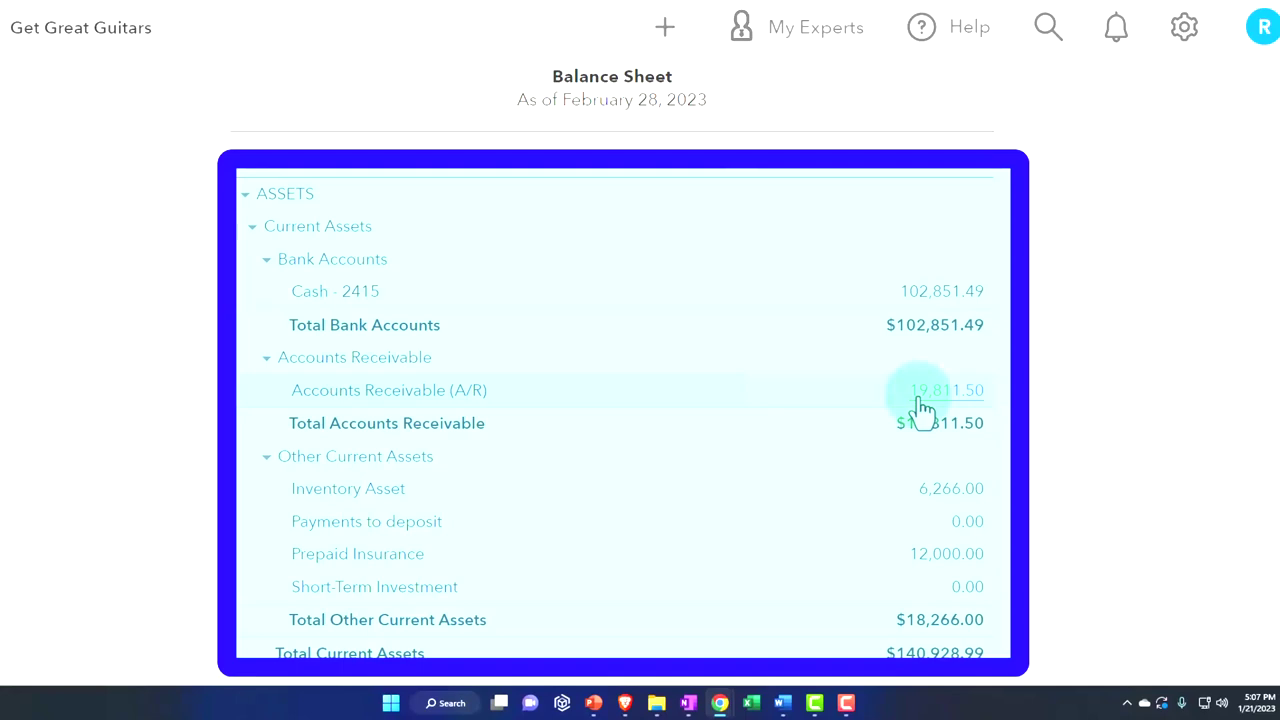
scroll(921, 408, "down", 4)
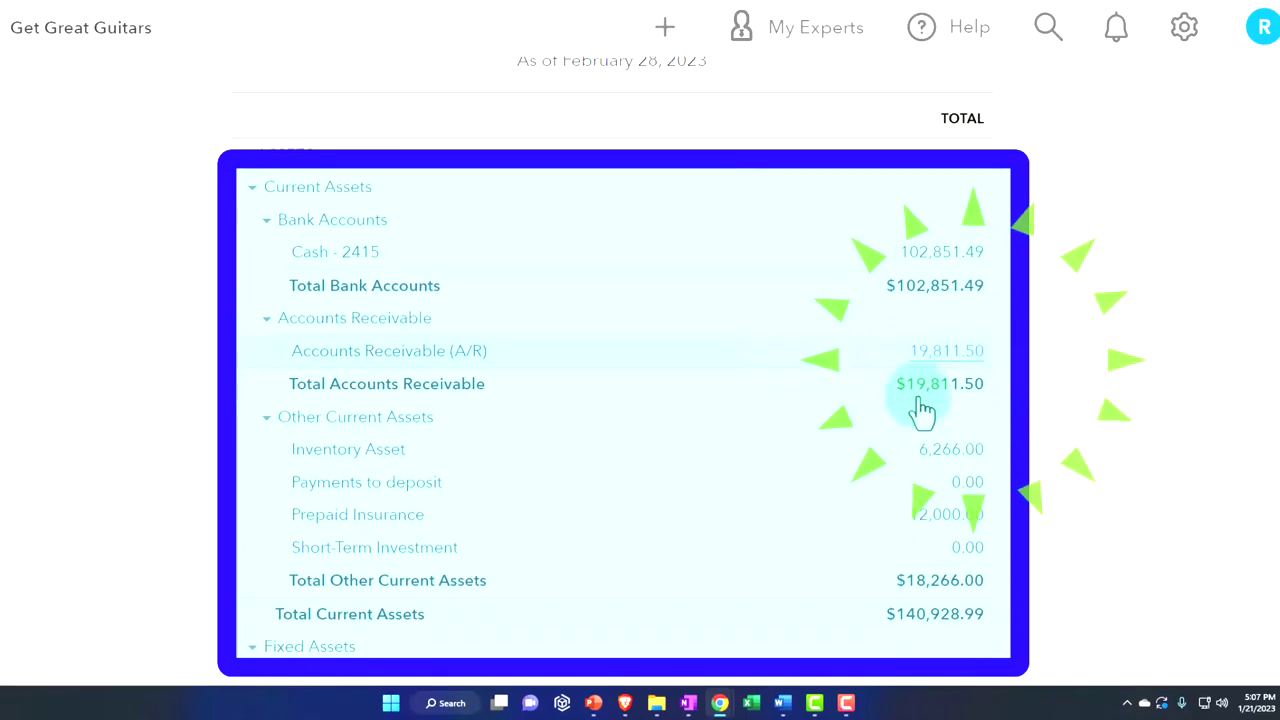
scroll(921, 408, "up", 4)
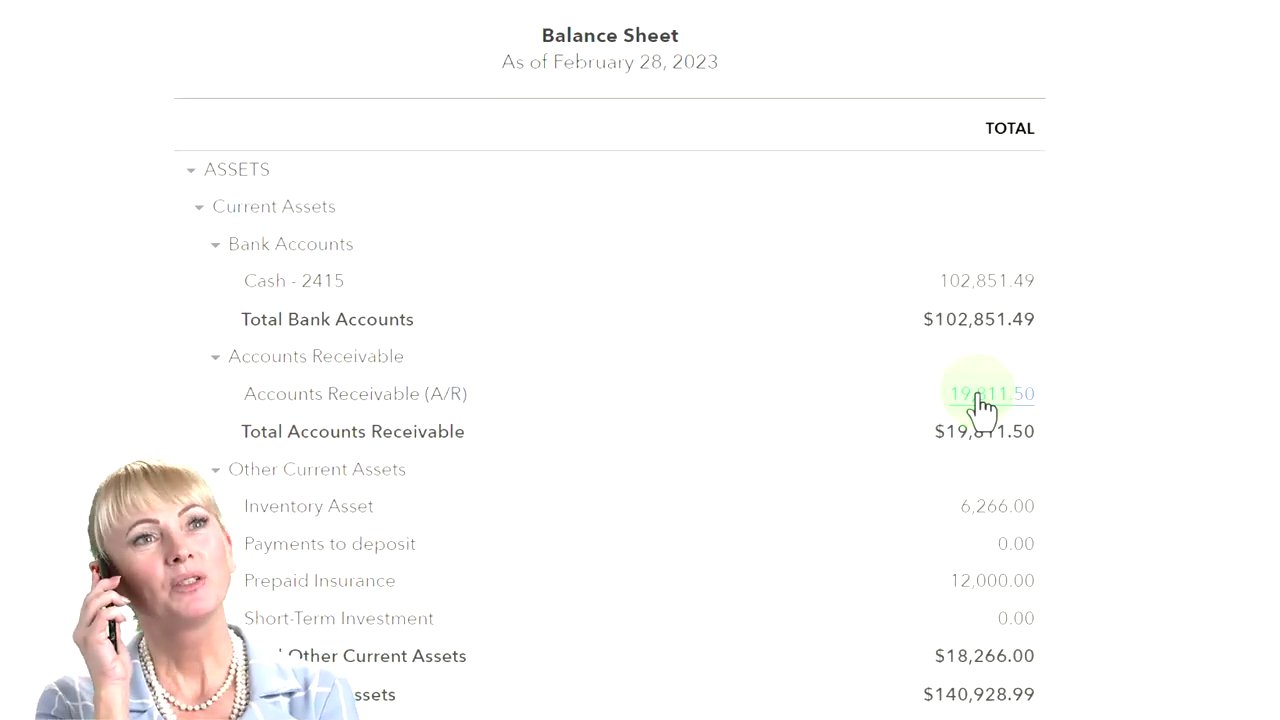
left_click(982, 400)
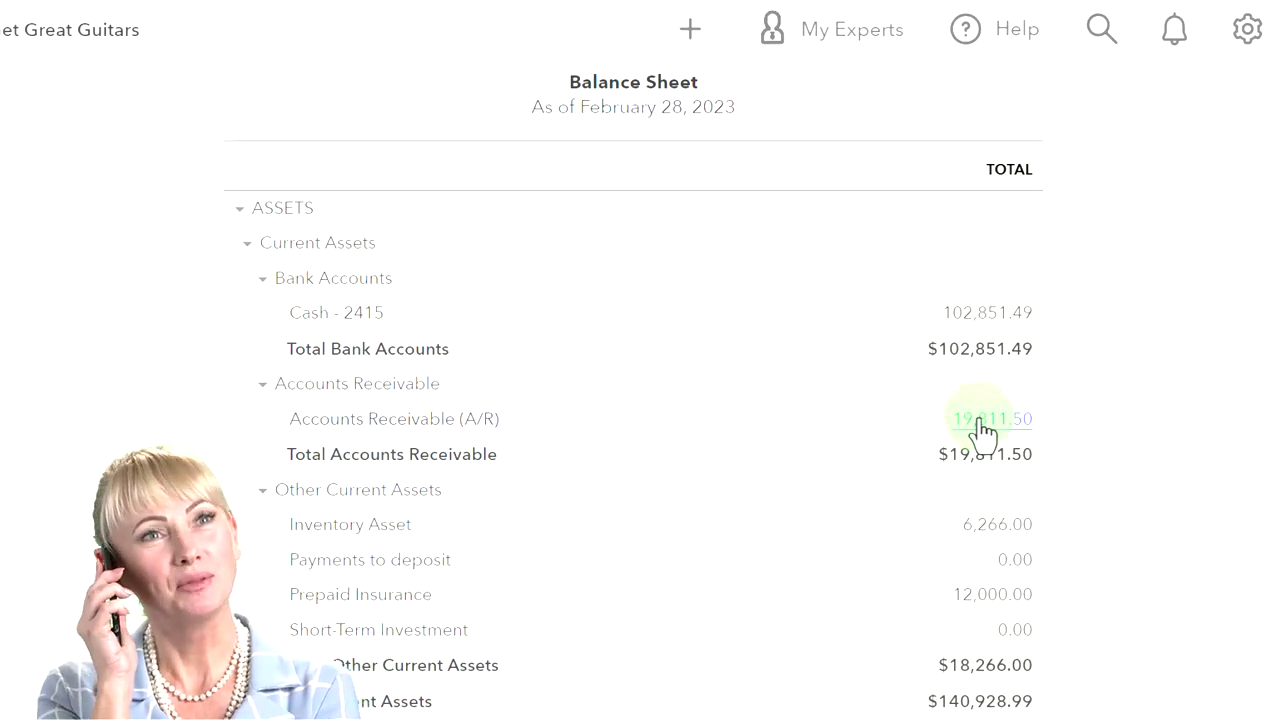
scroll(982, 427, "down", 1)
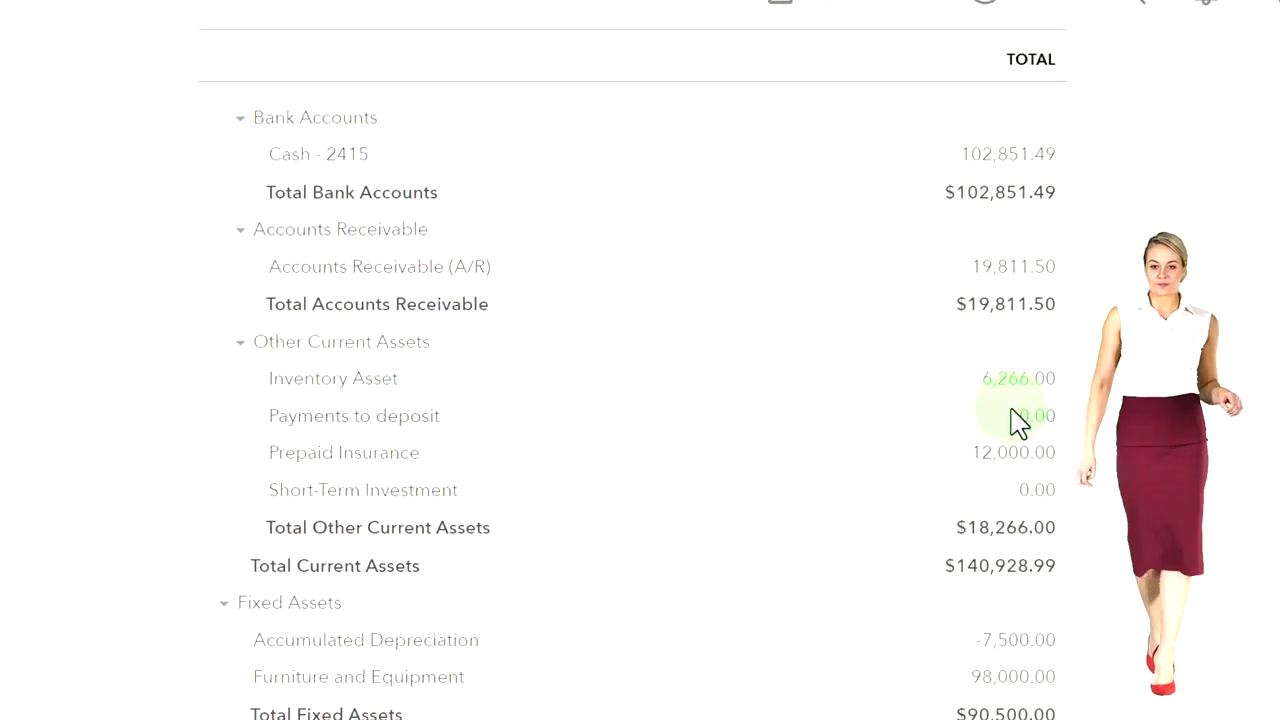
left_click(1017, 420)
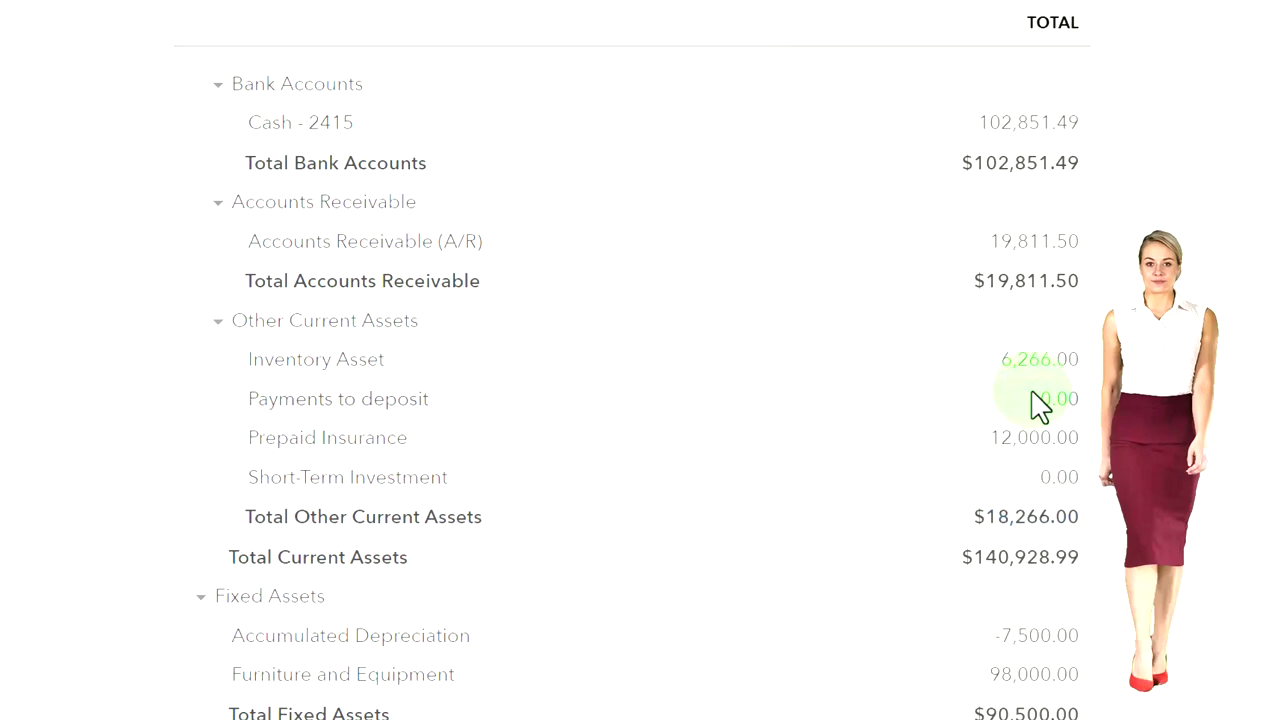
scroll(1040, 405, "up", 2)
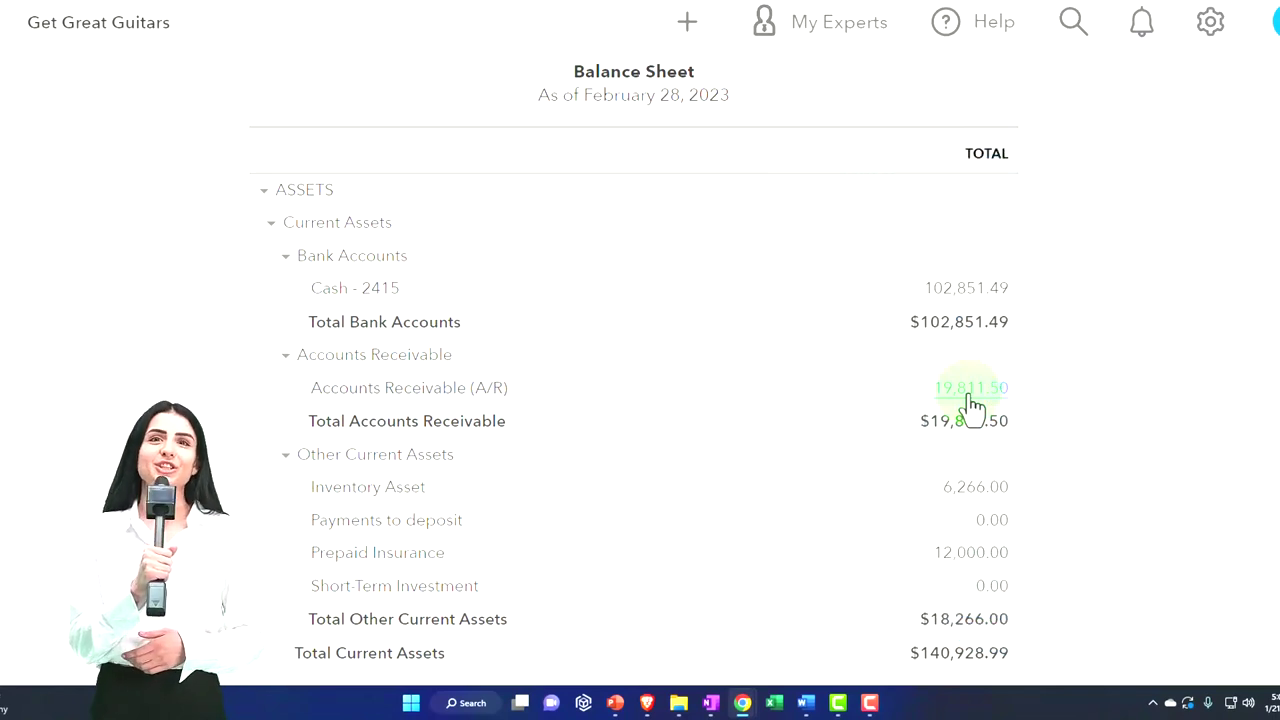
scroll(966, 408, "down", 5)
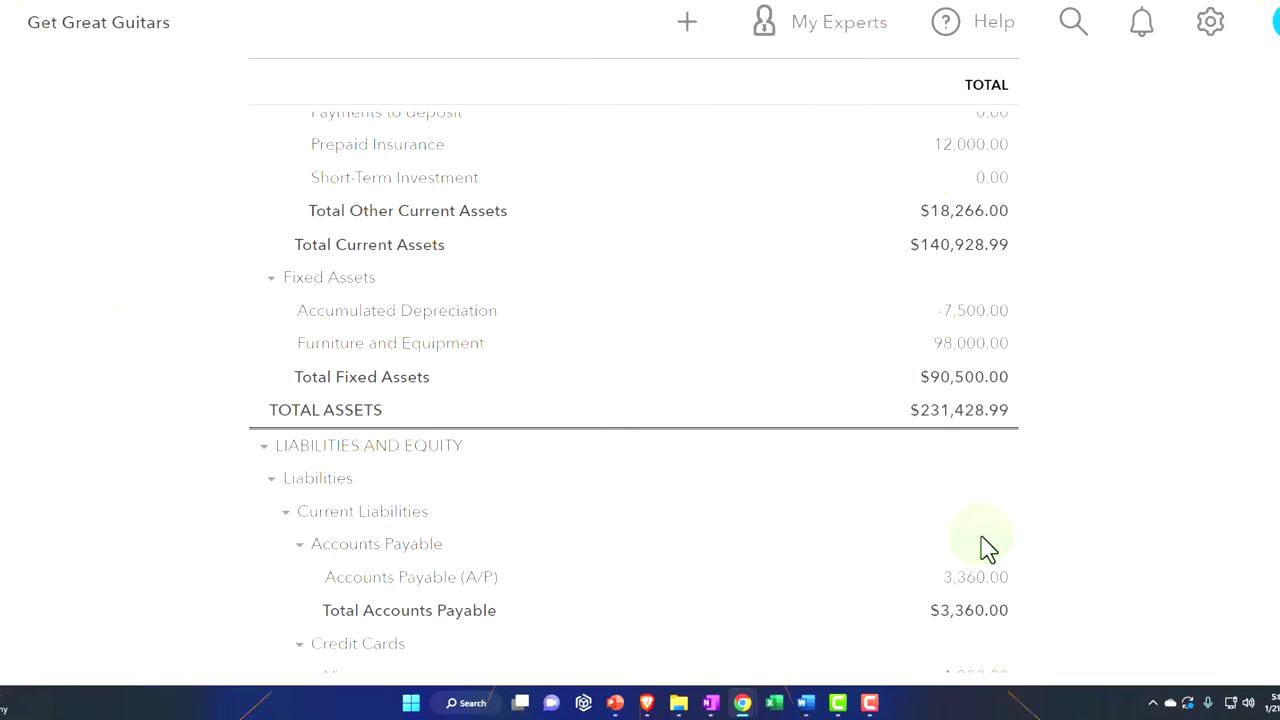
scroll(980, 548, "up", 3)
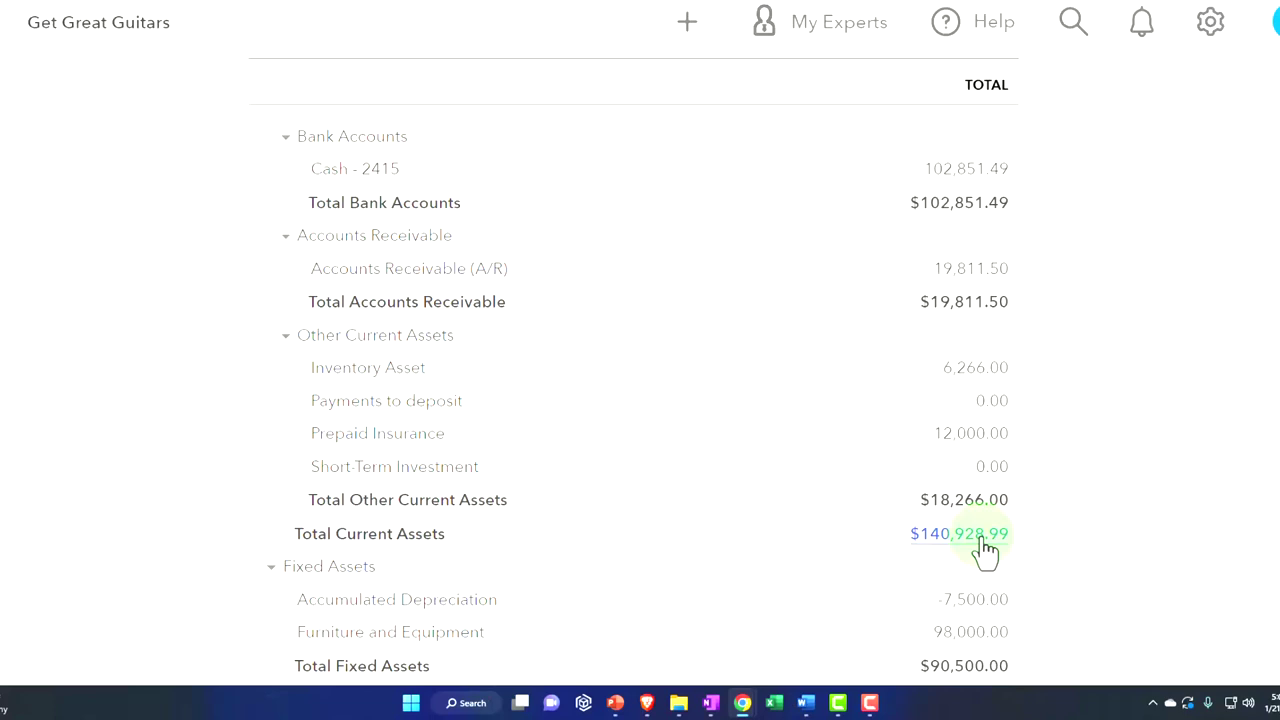
scroll(985, 548, "up", 3)
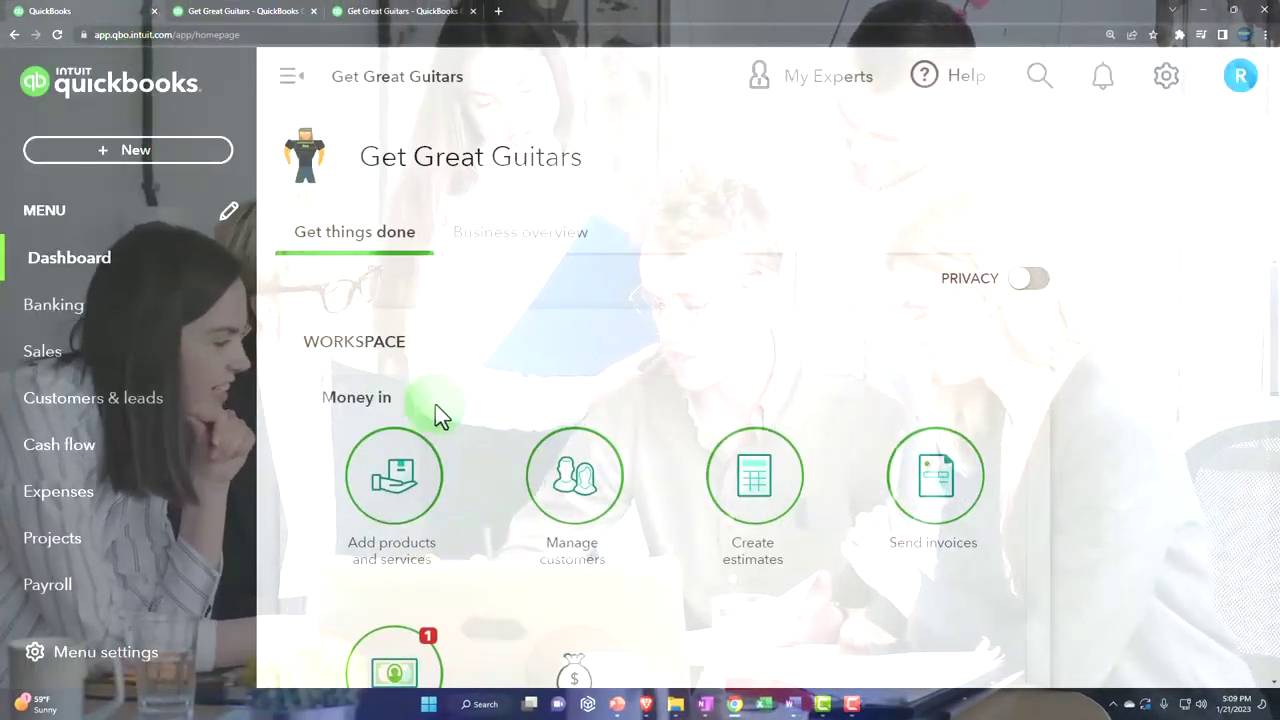
Start a new Receive Payment transaction from the dashboard and select Anderson Guitars as the customer
key("ctrl+minus")
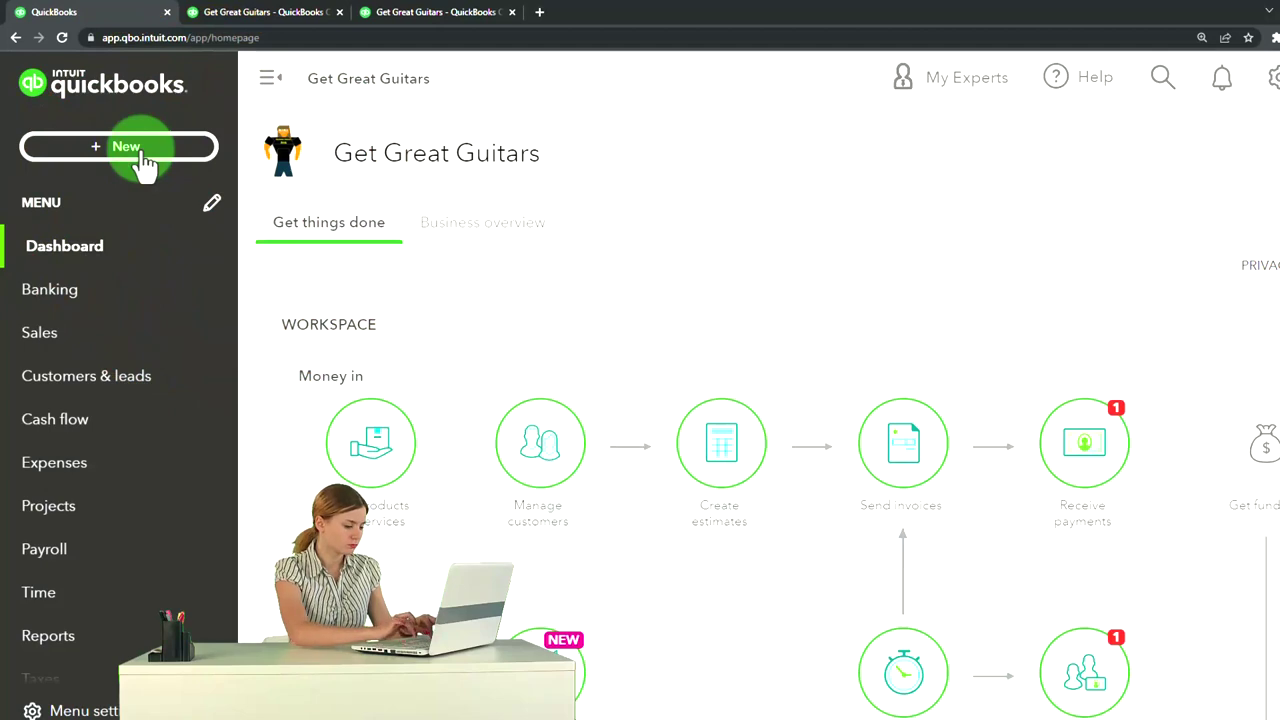
left_click(126, 147)
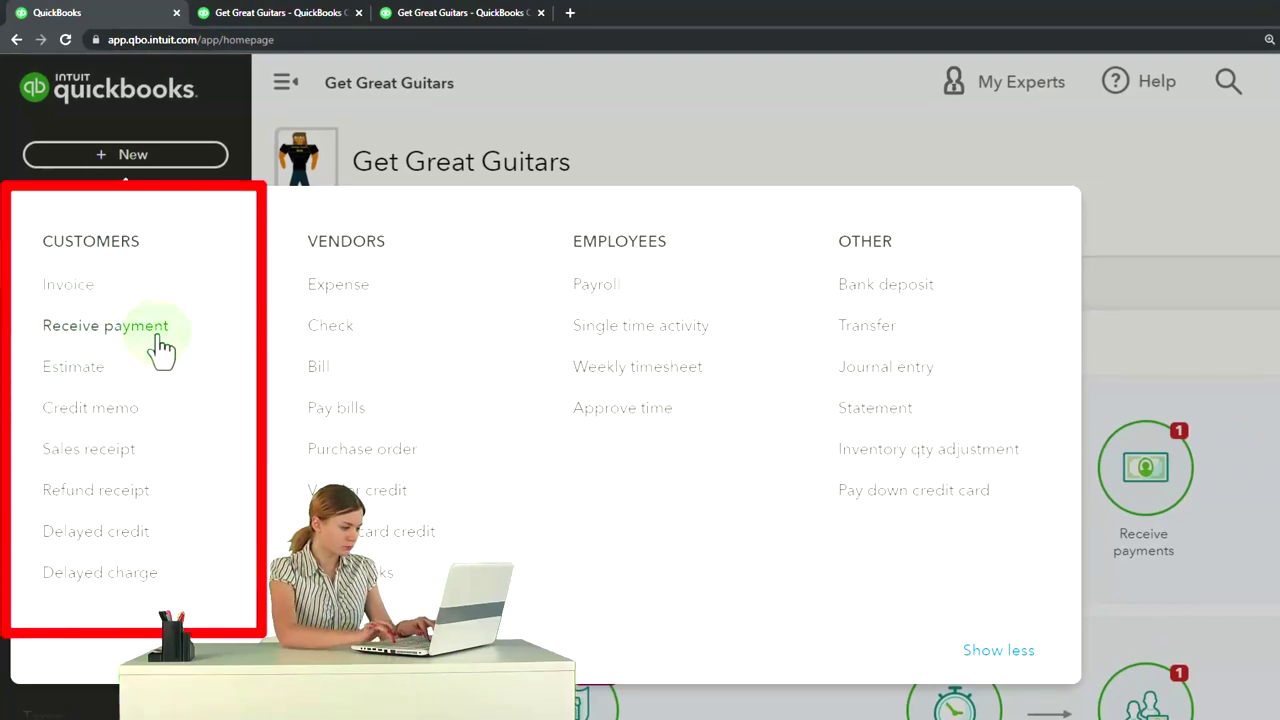
left_click(158, 338)
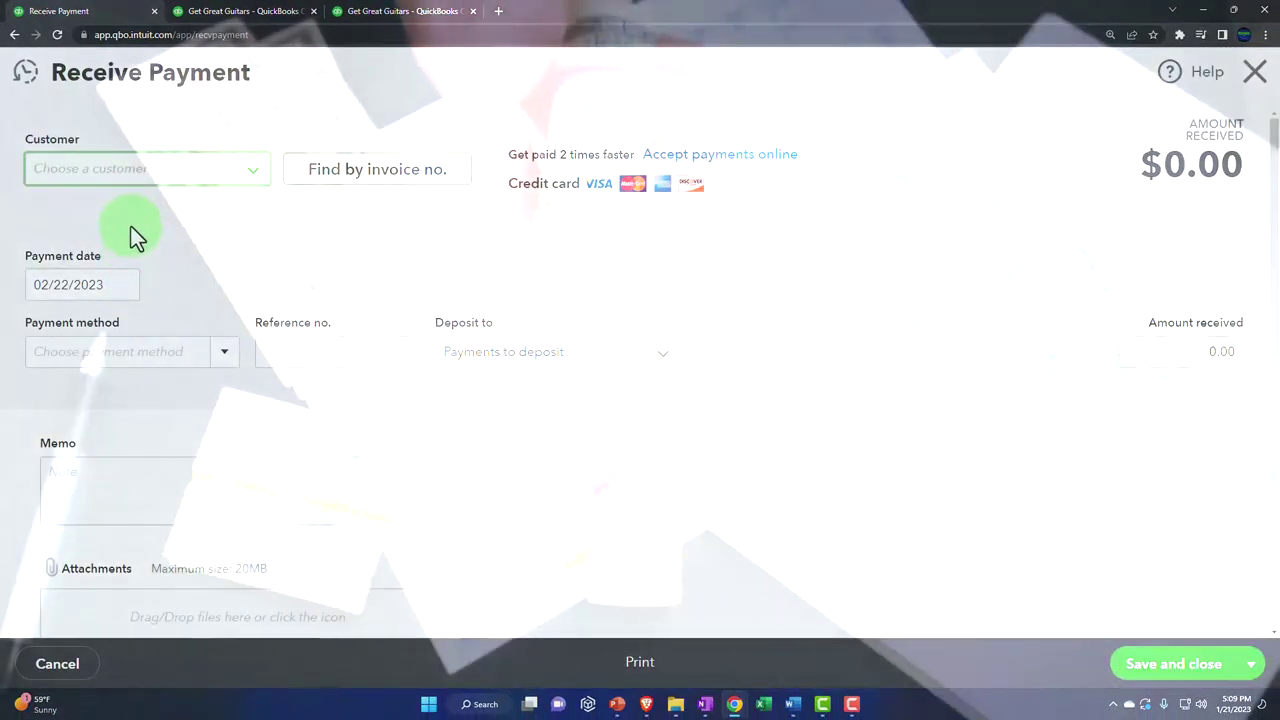
type("an")
key("BackSpace")
key("BackSpace")
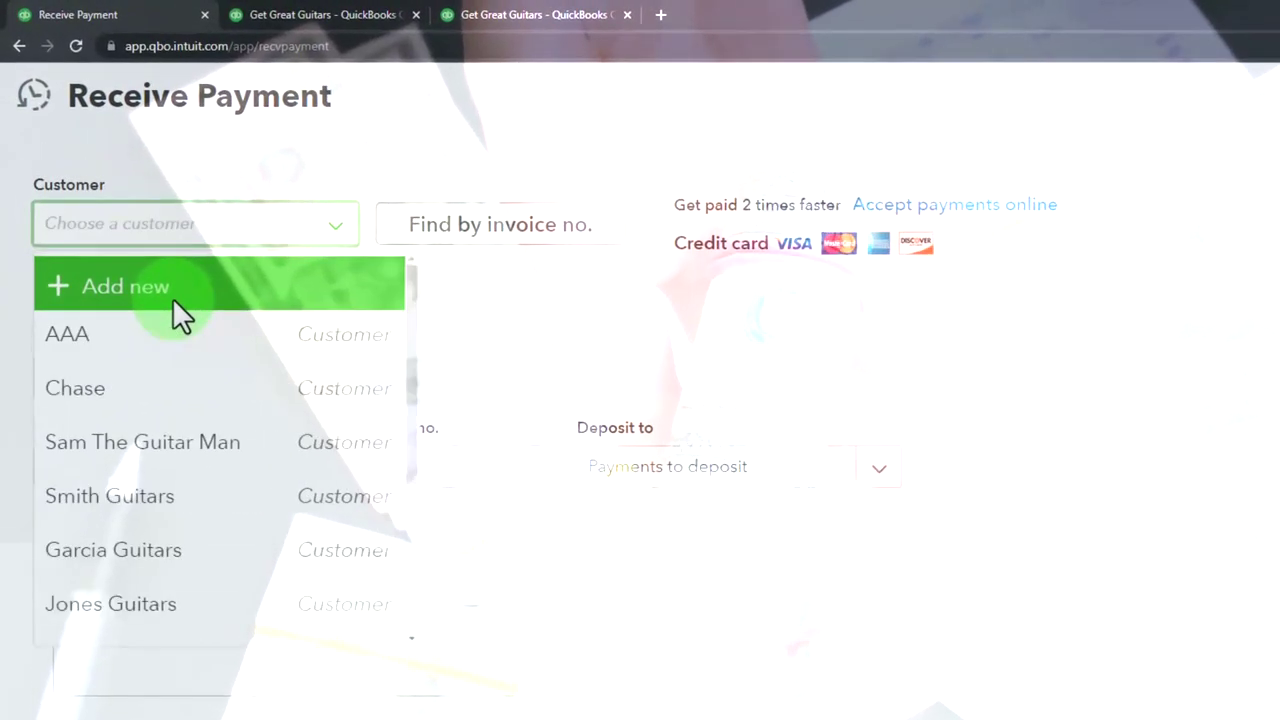
type("and")
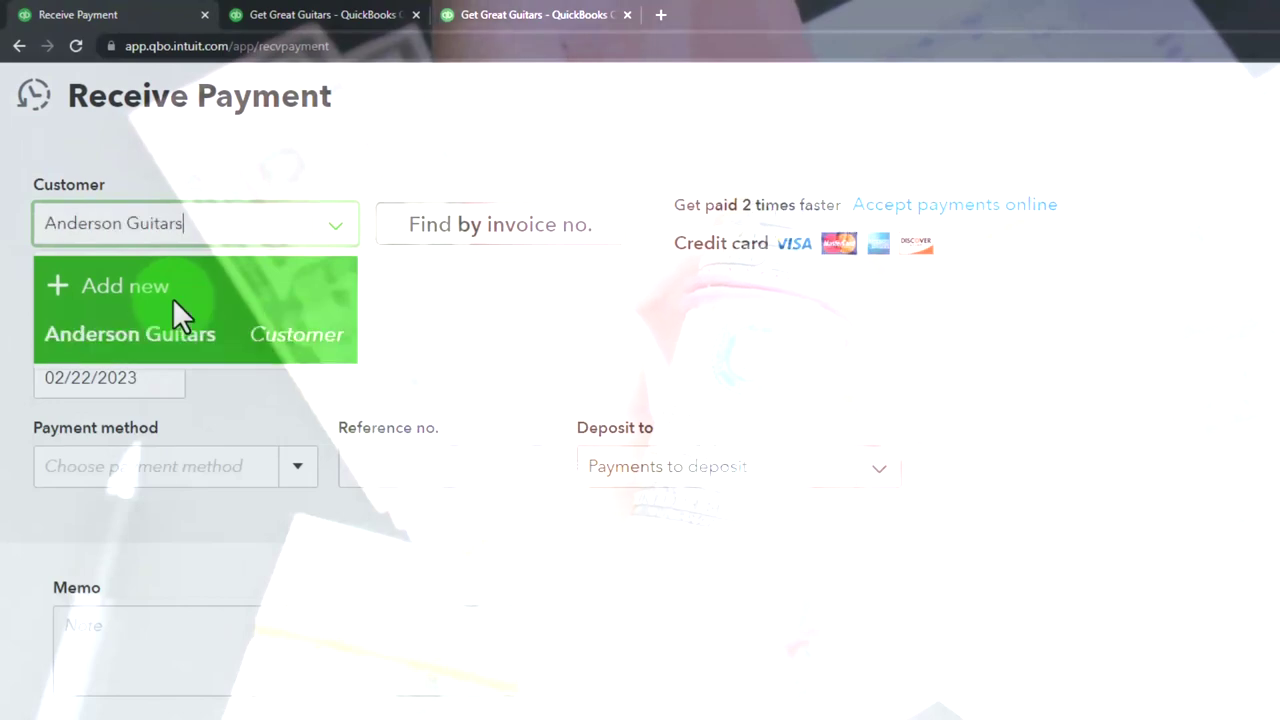
left_click(172, 298)
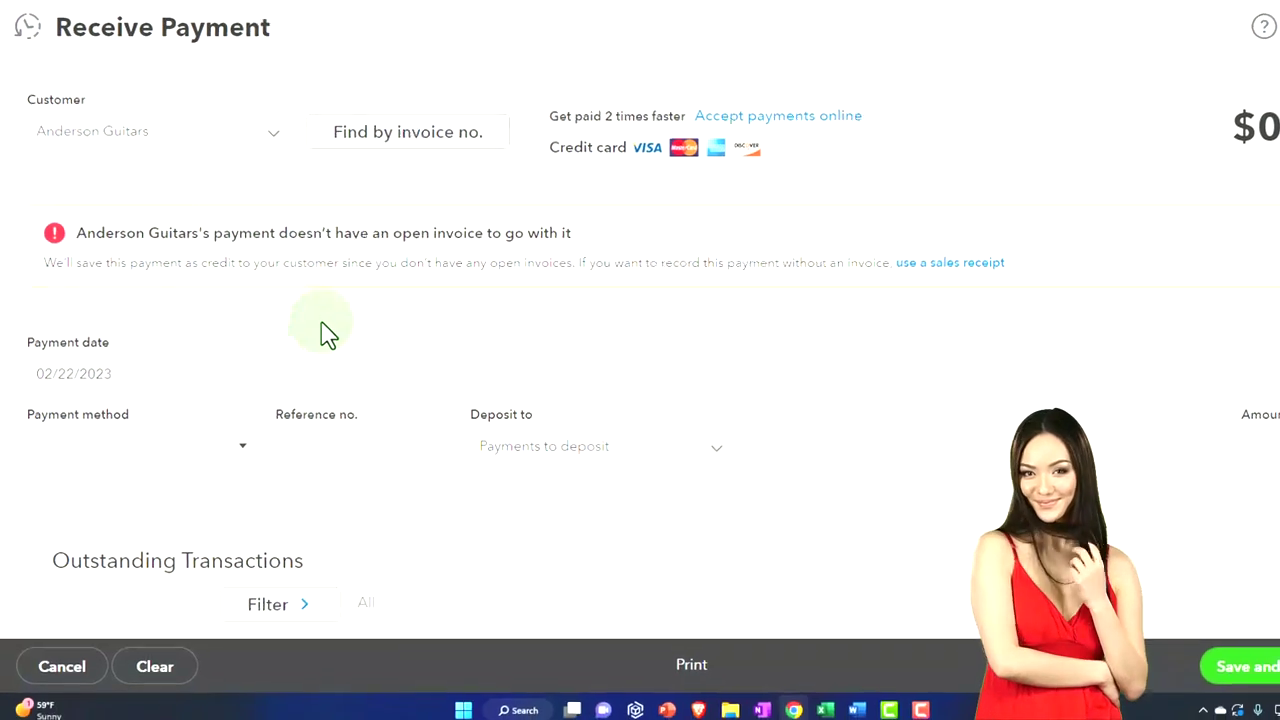
Date the payment 02/25/2023, with Cash as the payment method and Payments to deposit as the deposit account
scroll(330, 322, "down", 1)
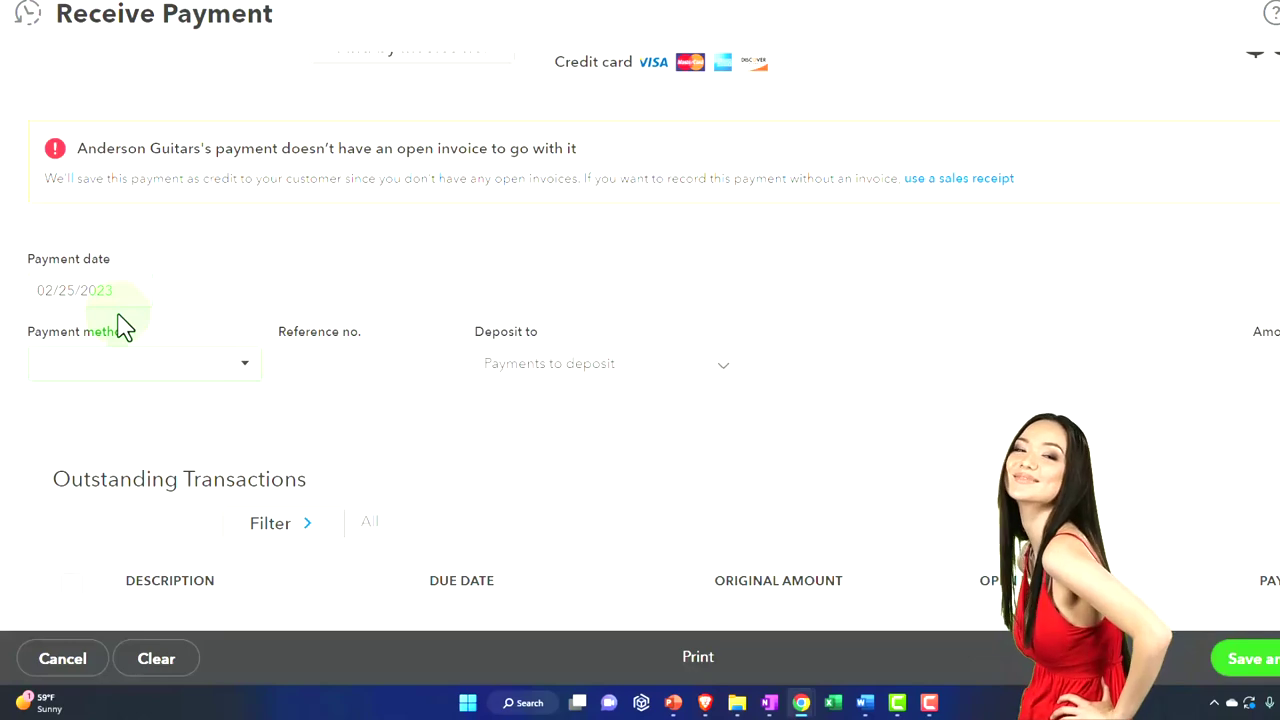
left_click(242, 366)
left_click(100, 445)
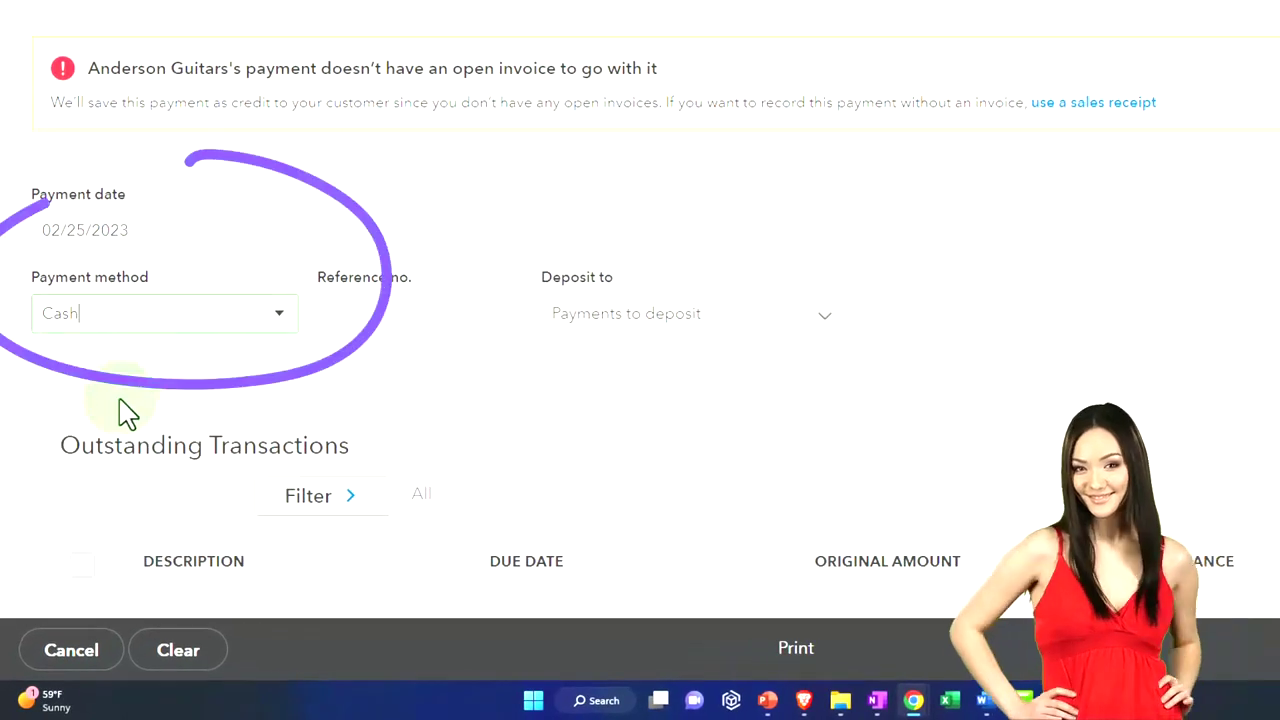
key("Tab")
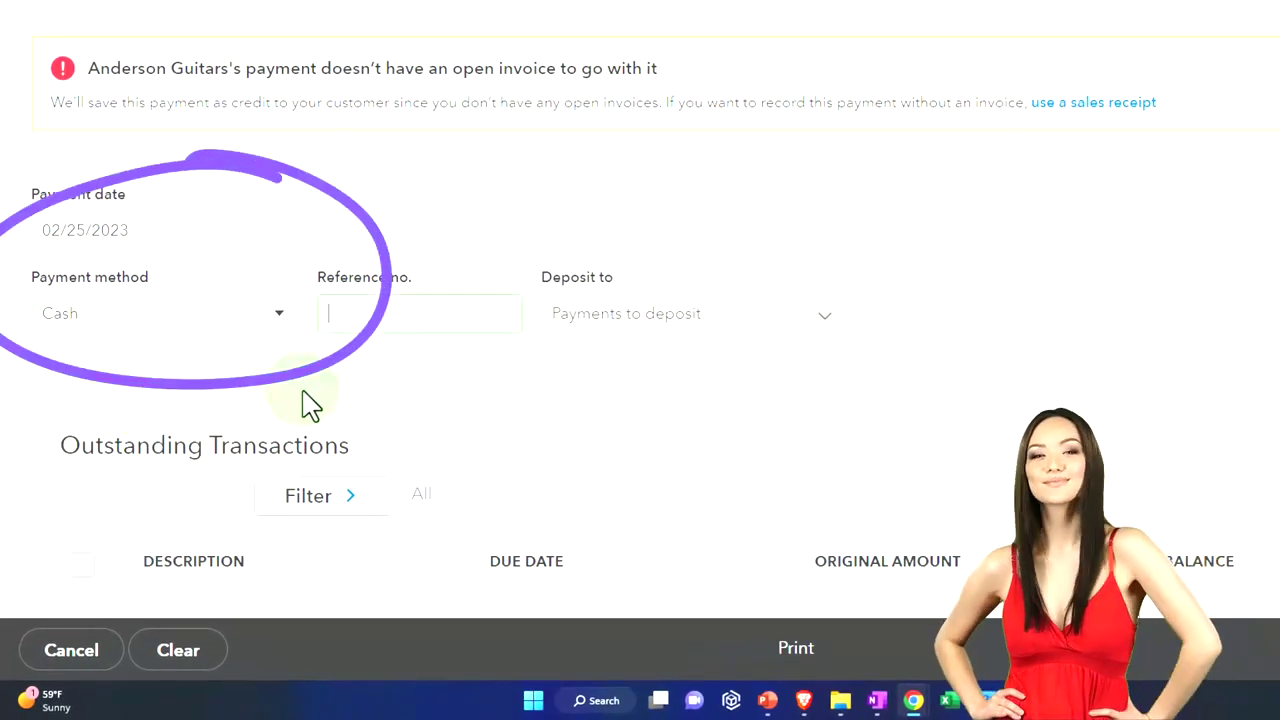
scroll(308, 405, "down", 1)
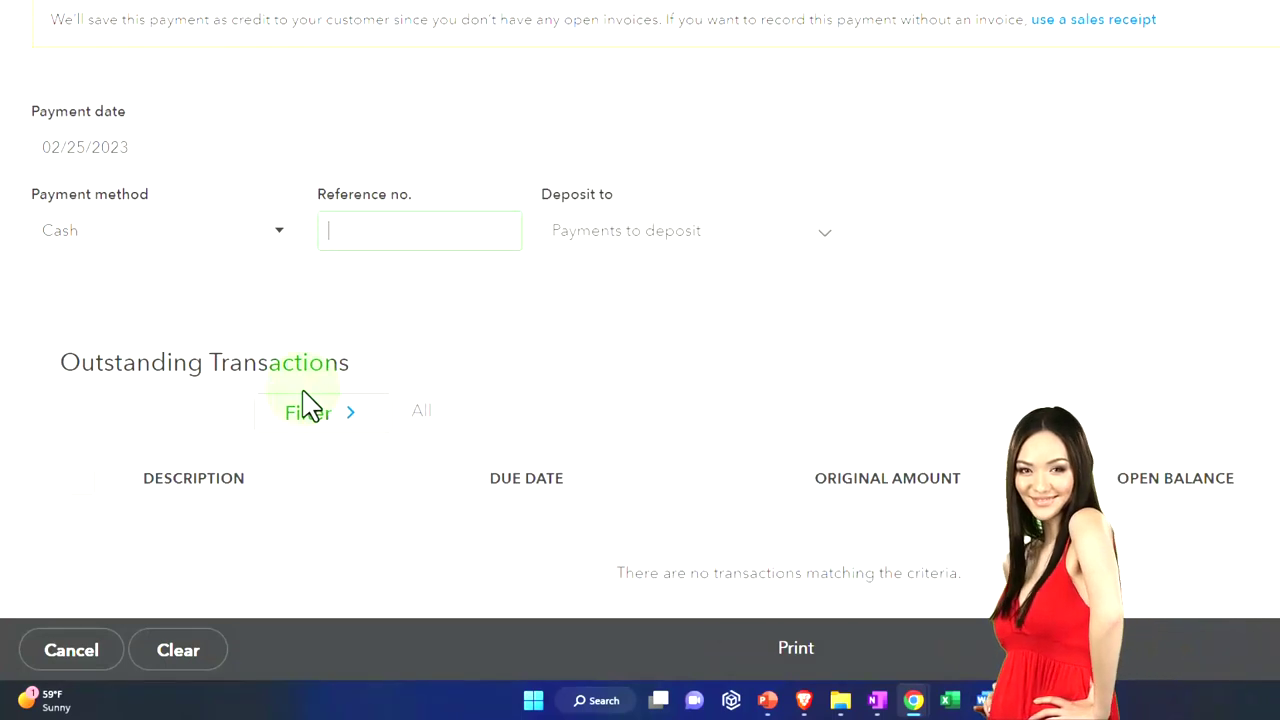
key("Tab")
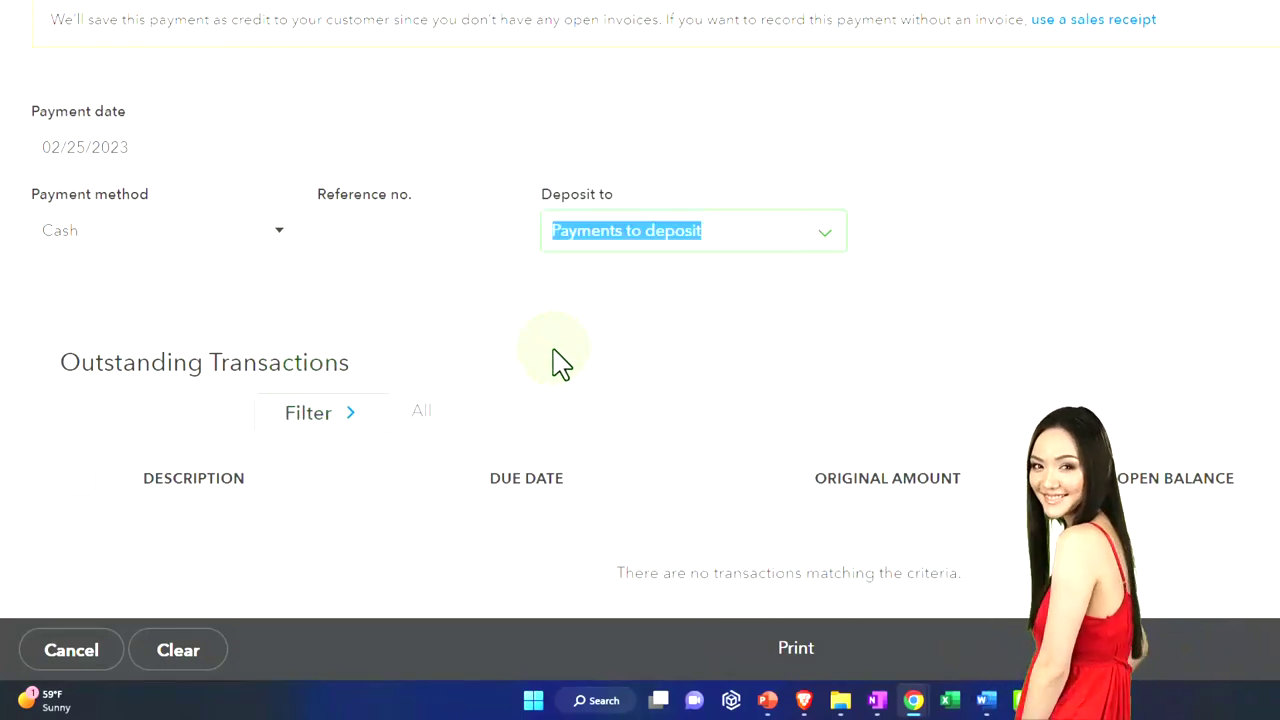
left_click(824, 232)
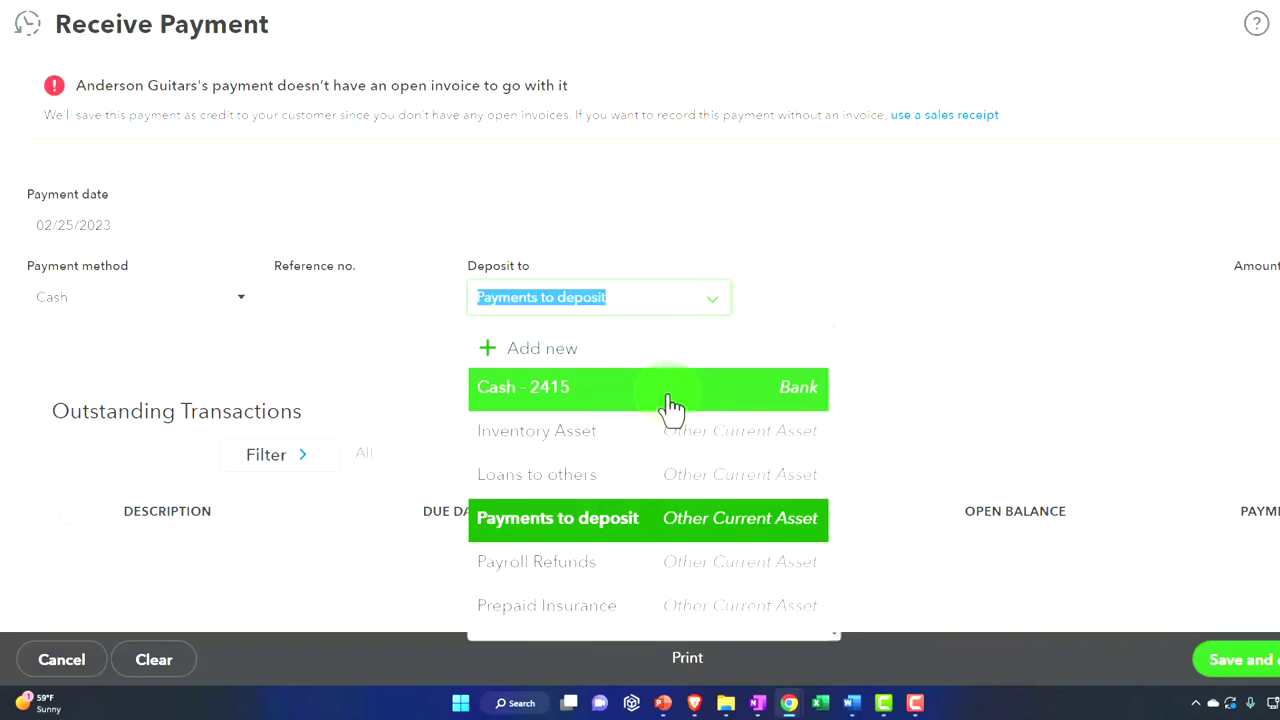
left_click(785, 233)
scroll(425, 503, "down", 2)
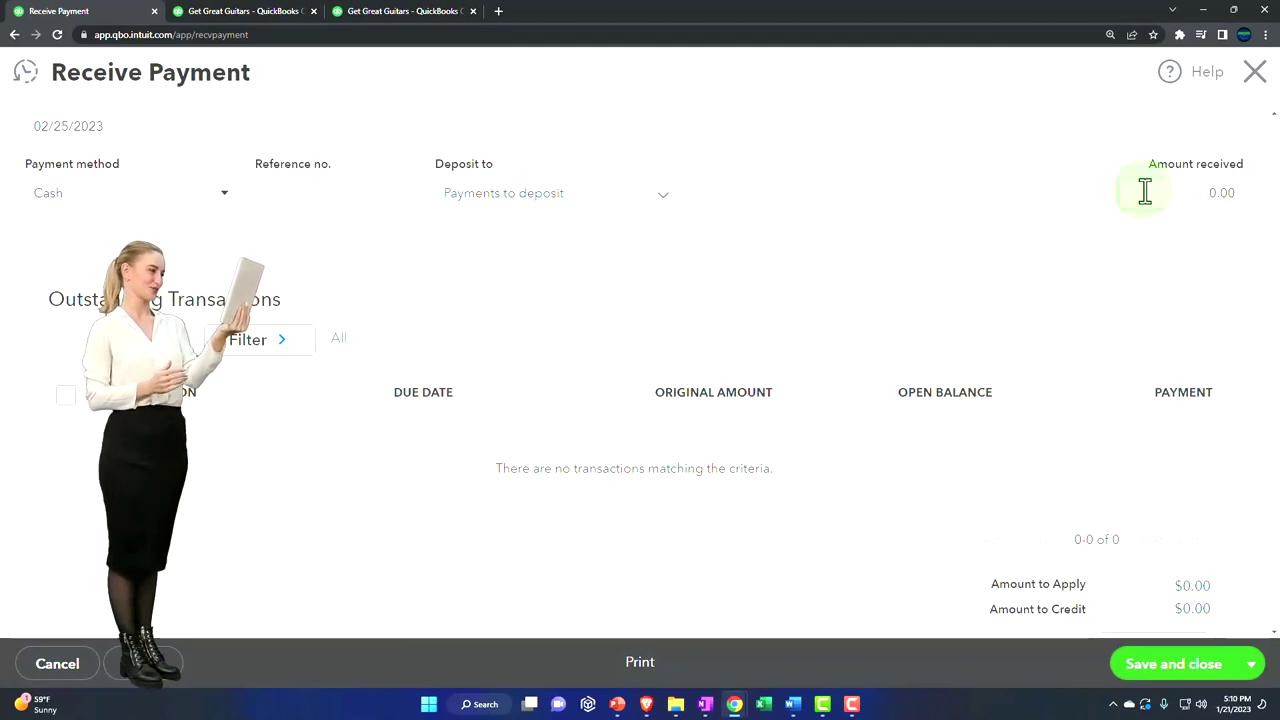
Enter 300.00 as the amount received and save the payment as a customer credit without applying an invoice
type("300.00")
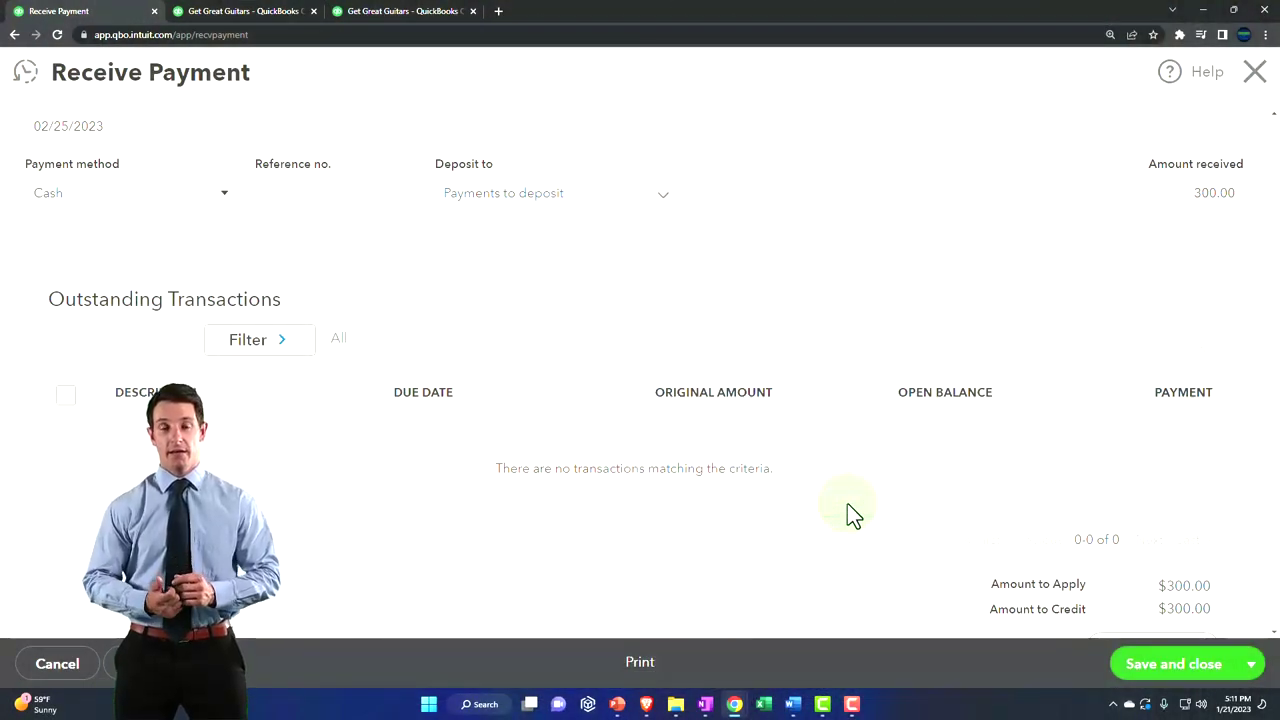
left_click(1153, 668)
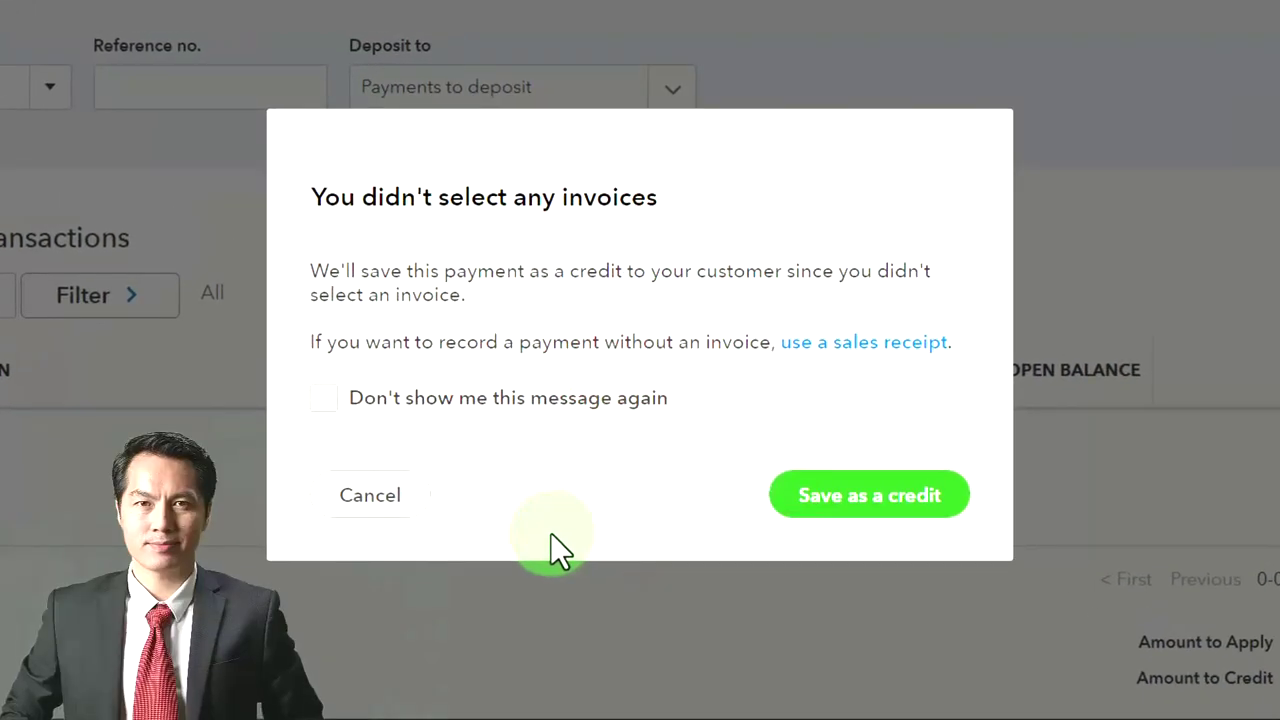
left_click(815, 505)
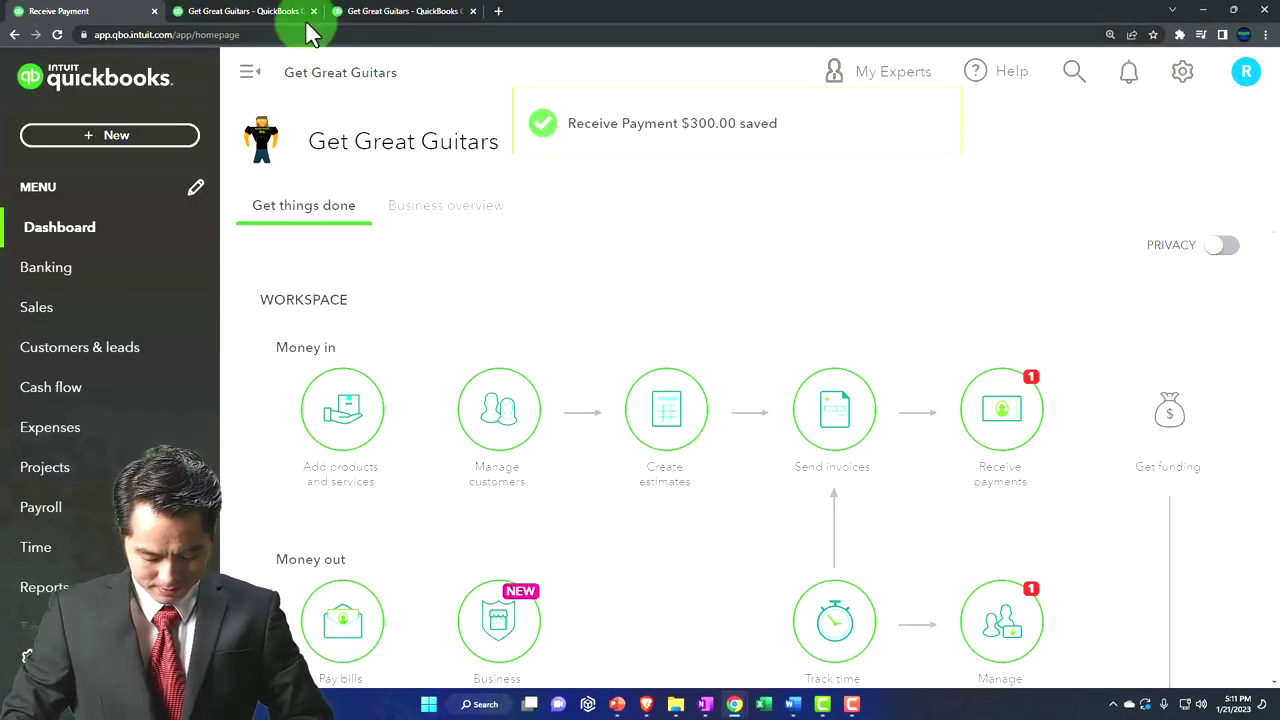
Switch to the Balance Sheet tab, rerun the report and review its current assets
left_click(262, 17)
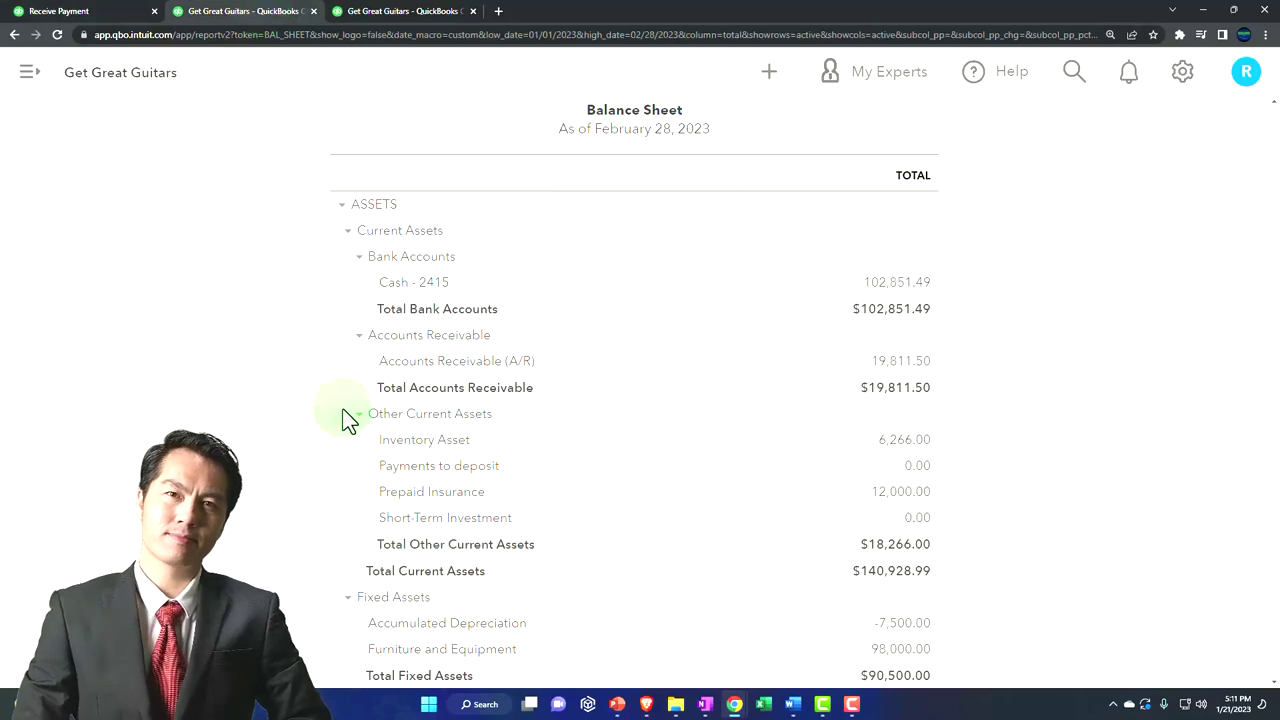
scroll(370, 418, "up", 3)
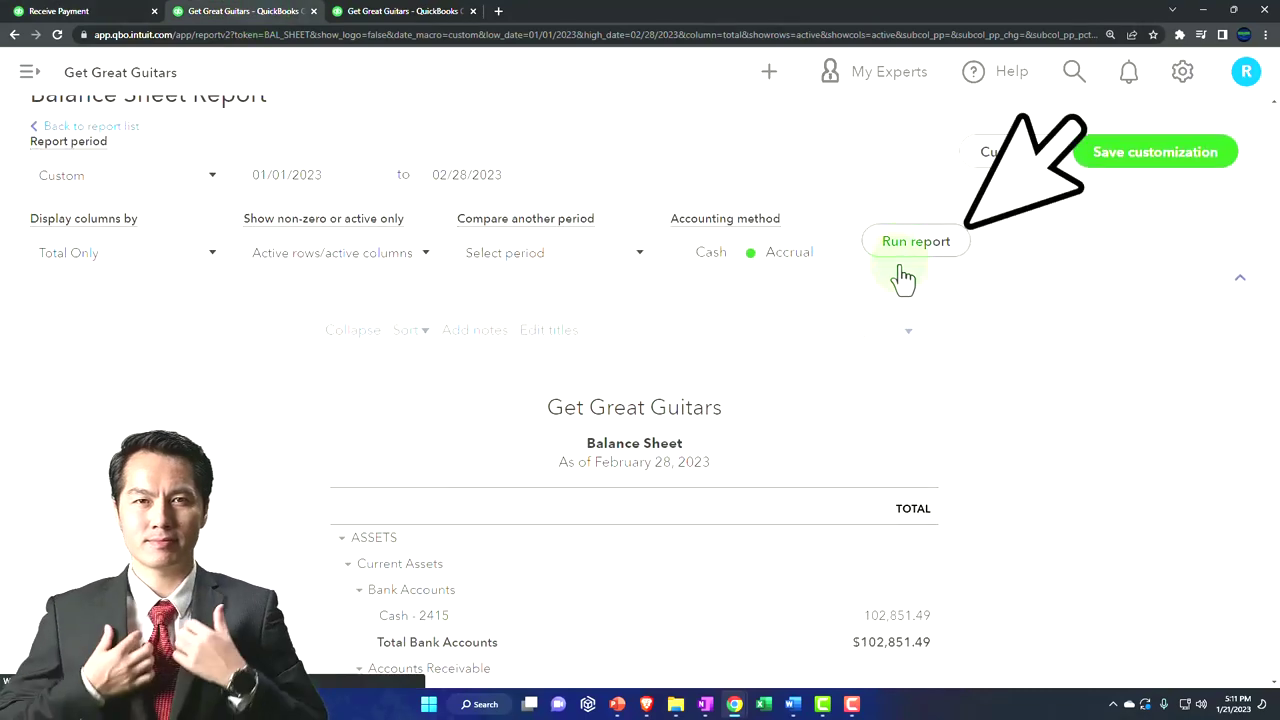
scroll(771, 506, "down", 2)
scroll(660, 445, "down", 1)
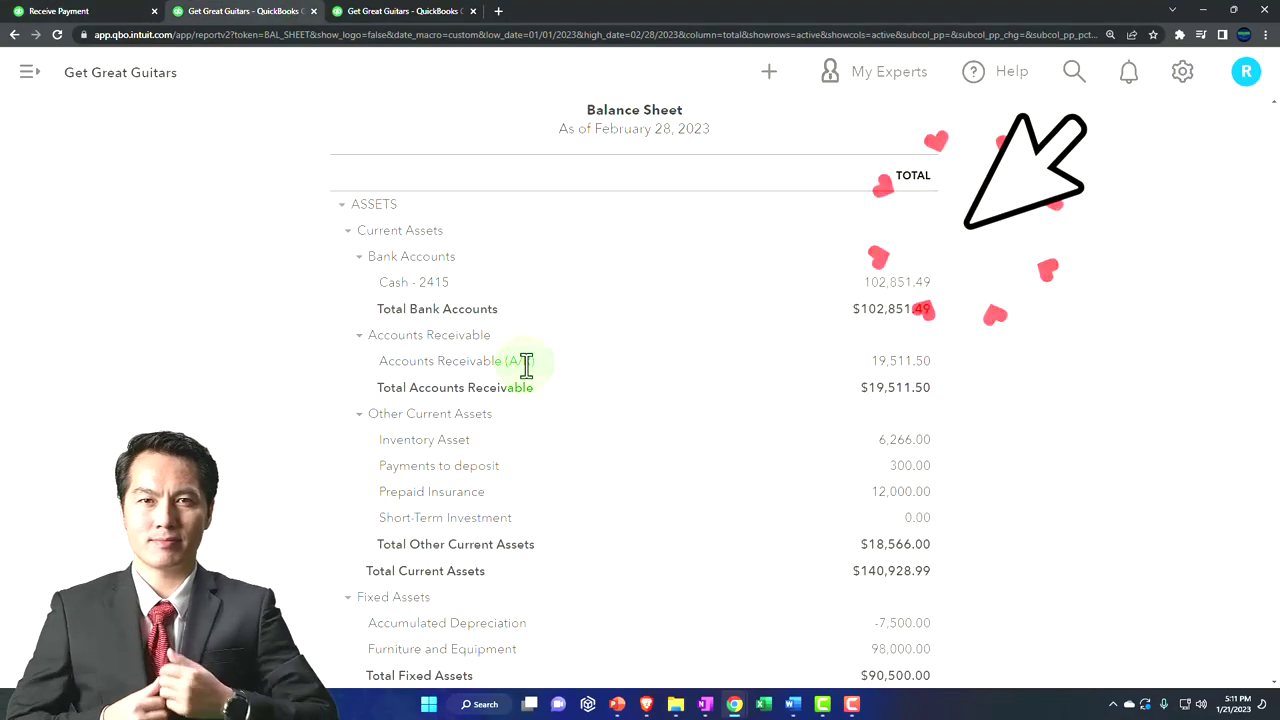
Drill into Accounts Receivable to inspect the 300.00 Anderson Guitars payment, and return to the Balance Sheet's current assets
left_click(898, 372)
key("ctrl+minus")
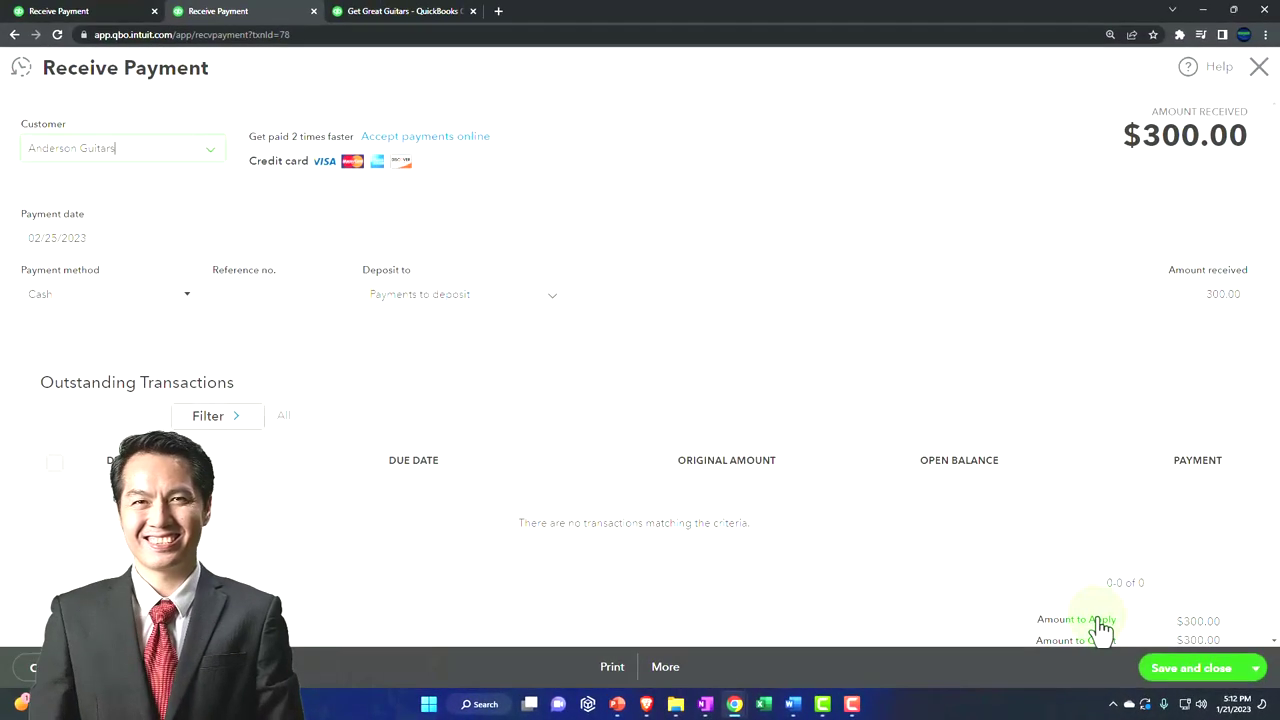
left_click(1259, 67)
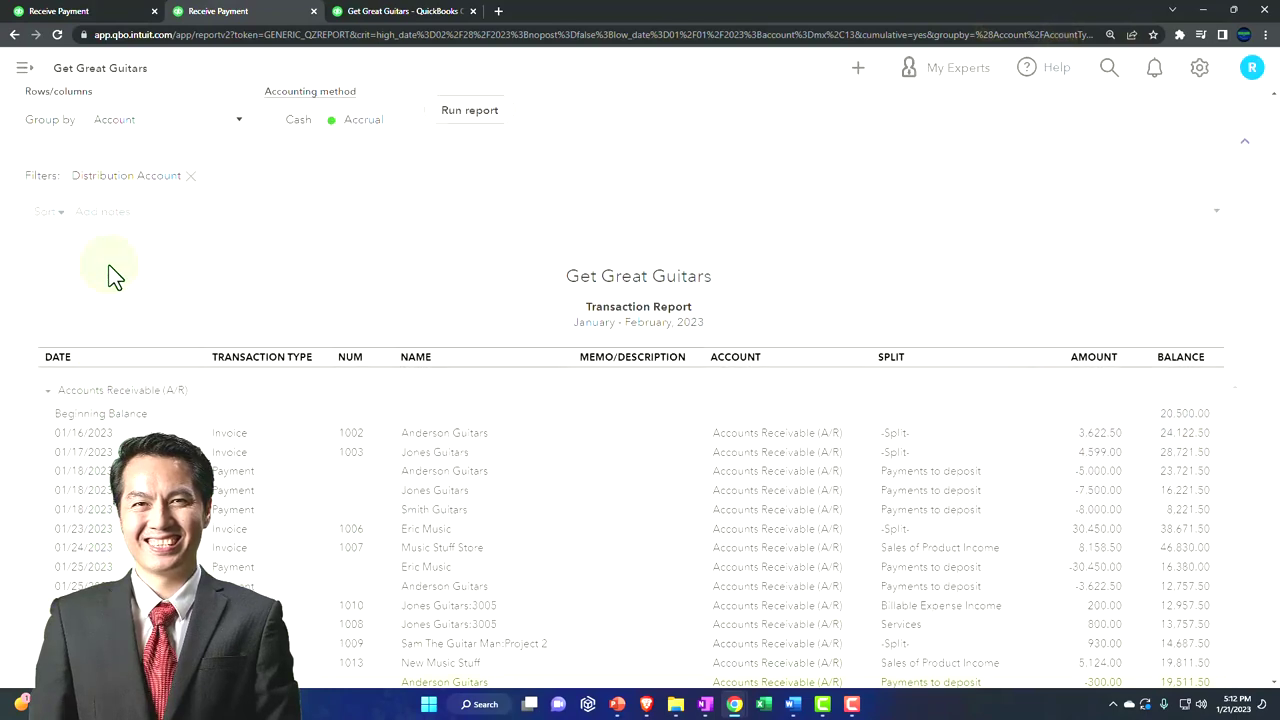
left_click(102, 99)
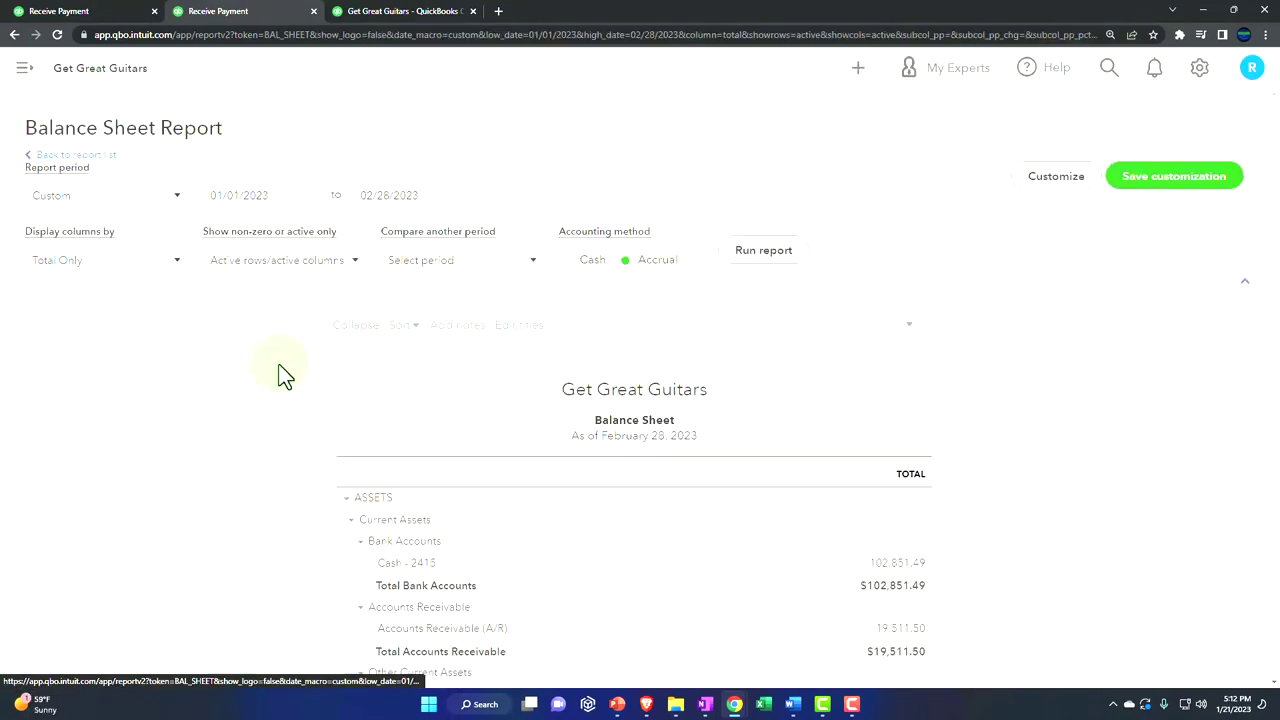
scroll(297, 488, "down", 3)
key("ctrl+plus")
key("ctrl+plus")
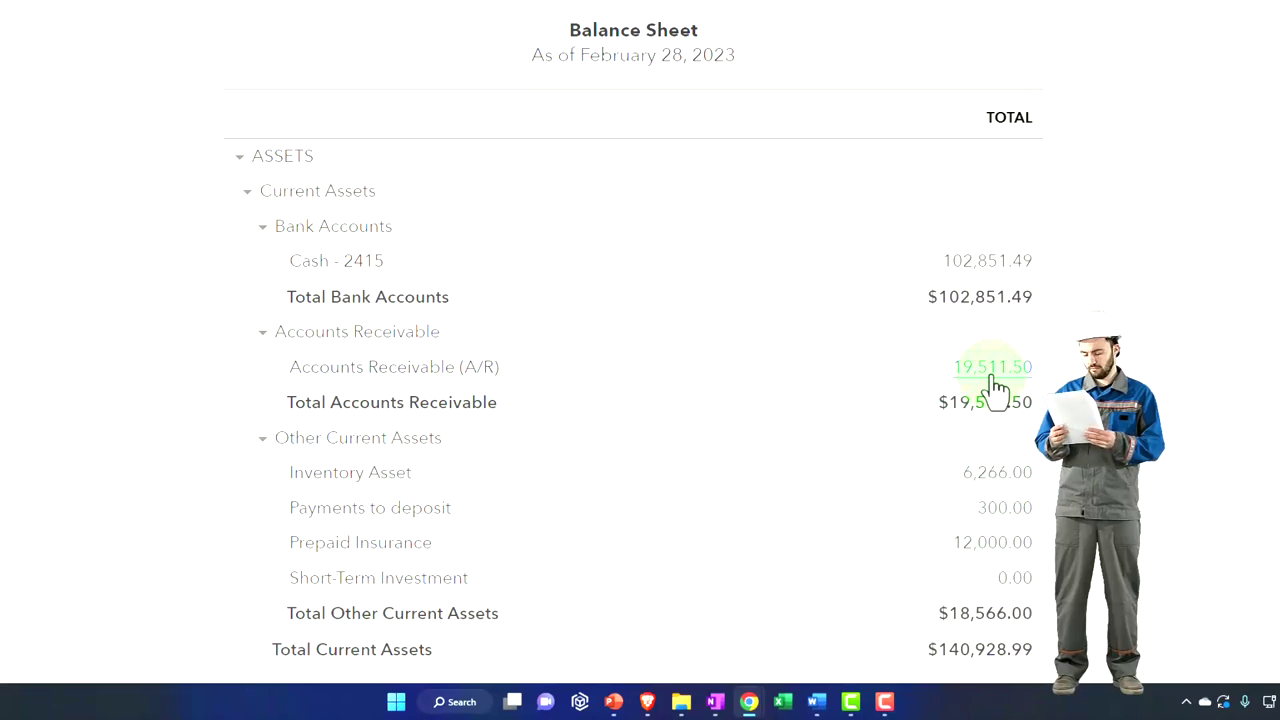
Duplicate the Profit and Loss tab and open the Reports page in the copy, with the navigation menu collapsed
left_click(418, 16)
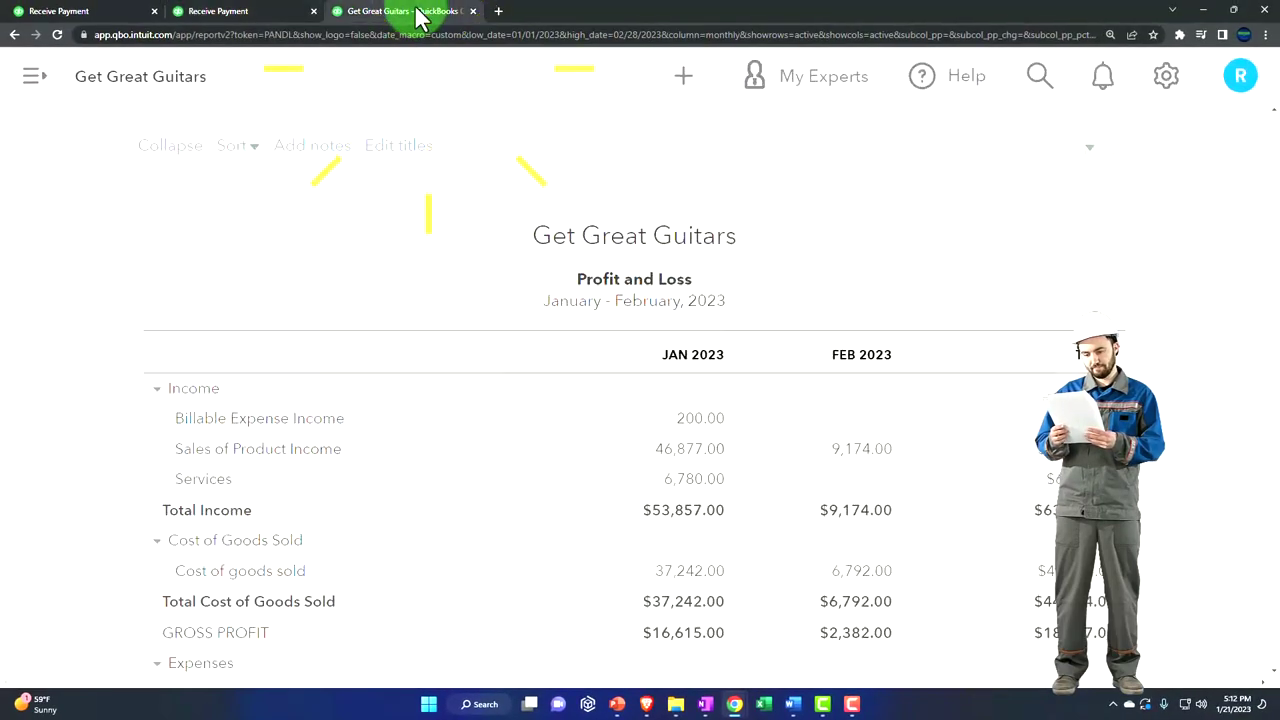
right_click(418, 16)
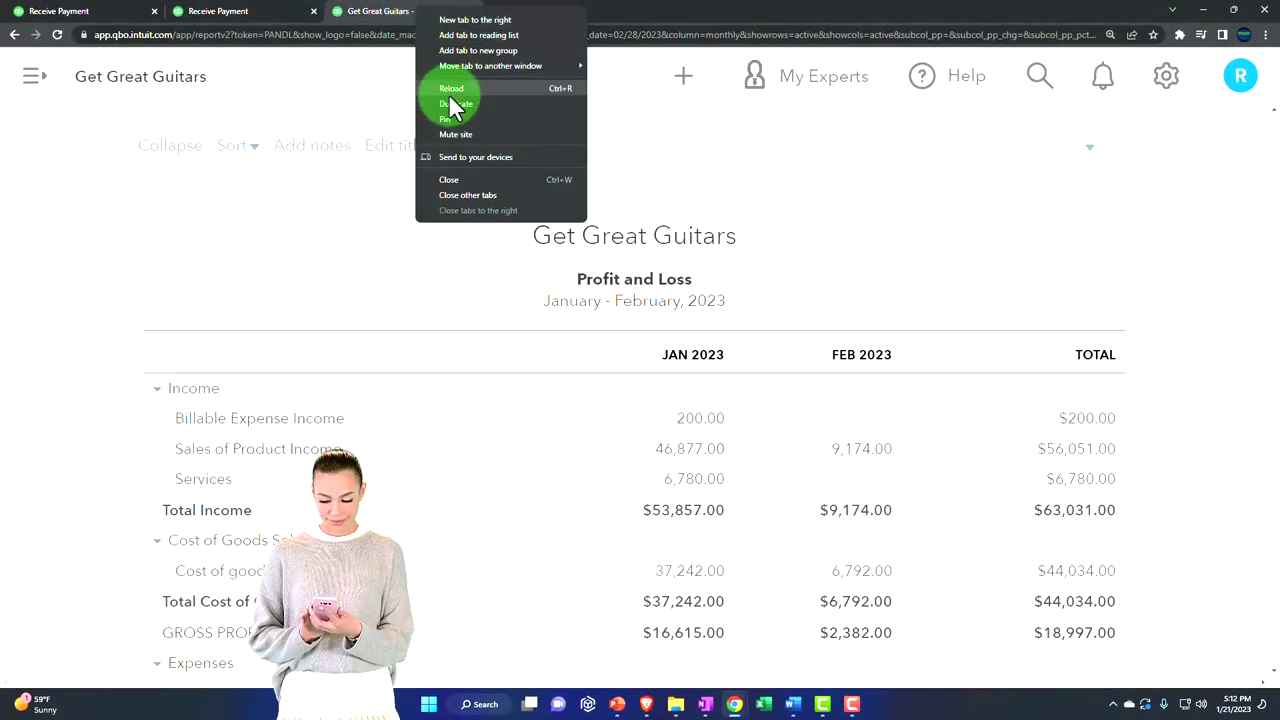
left_click(453, 104)
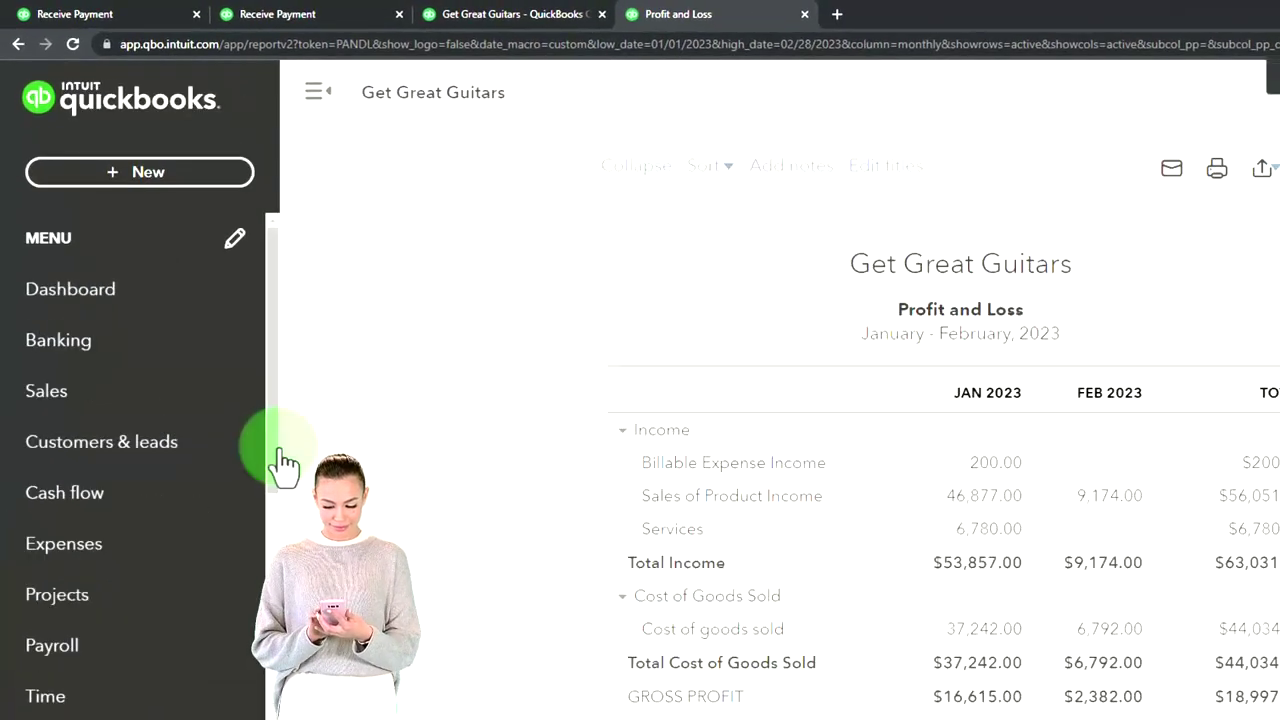
scroll(150, 560, "down", 2)
left_click(90, 665)
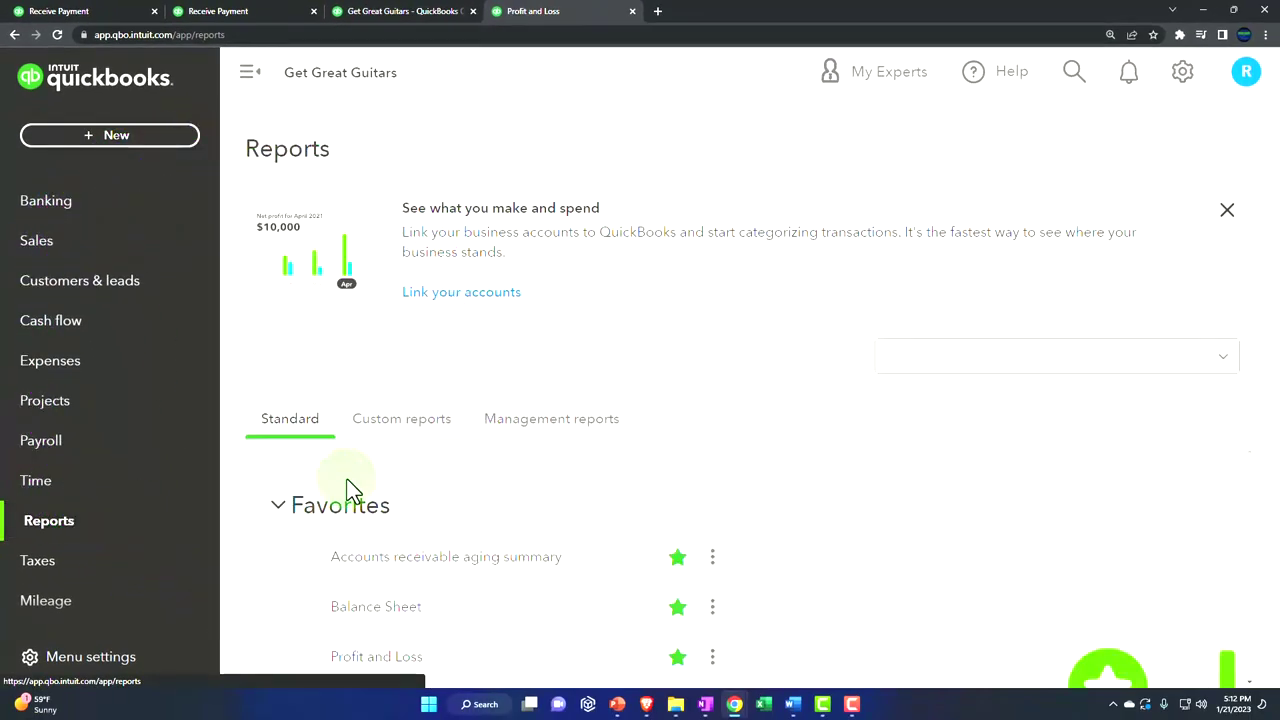
left_click(249, 78)
Find and run the Customer Balance Detail report among the receivables reports
scroll(311, 459, "down", 5)
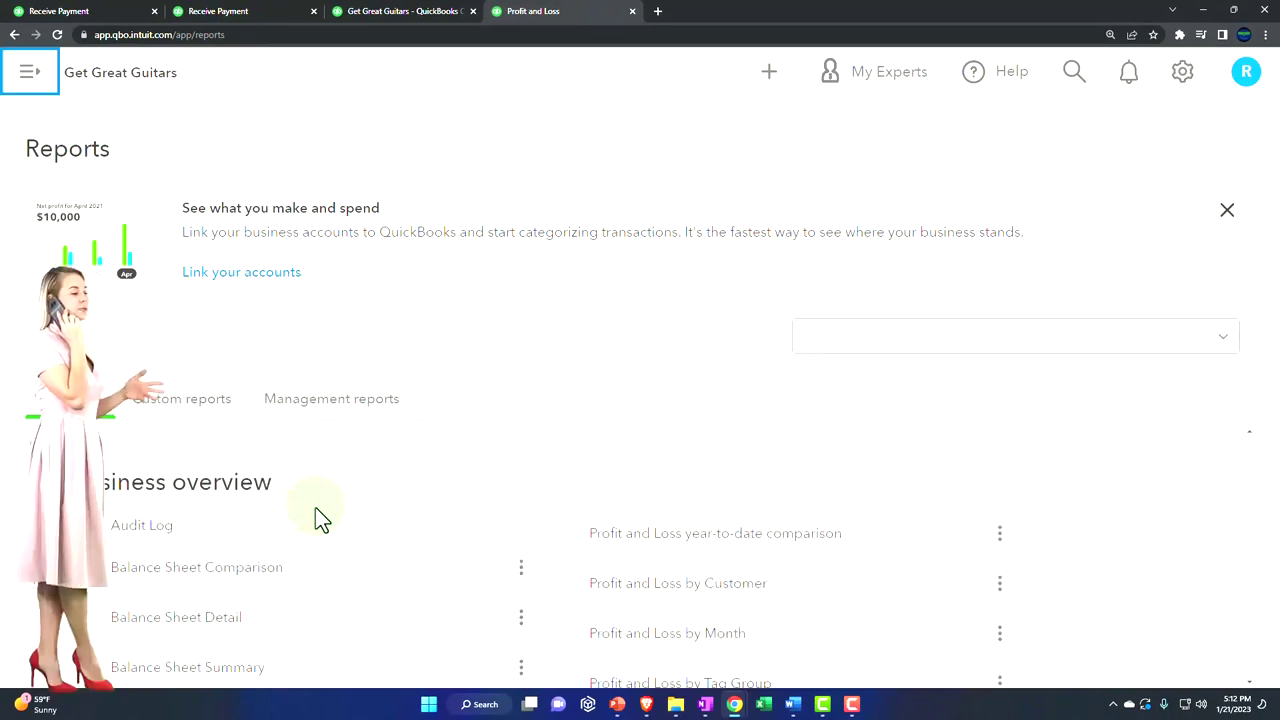
scroll(318, 518, "down", 5)
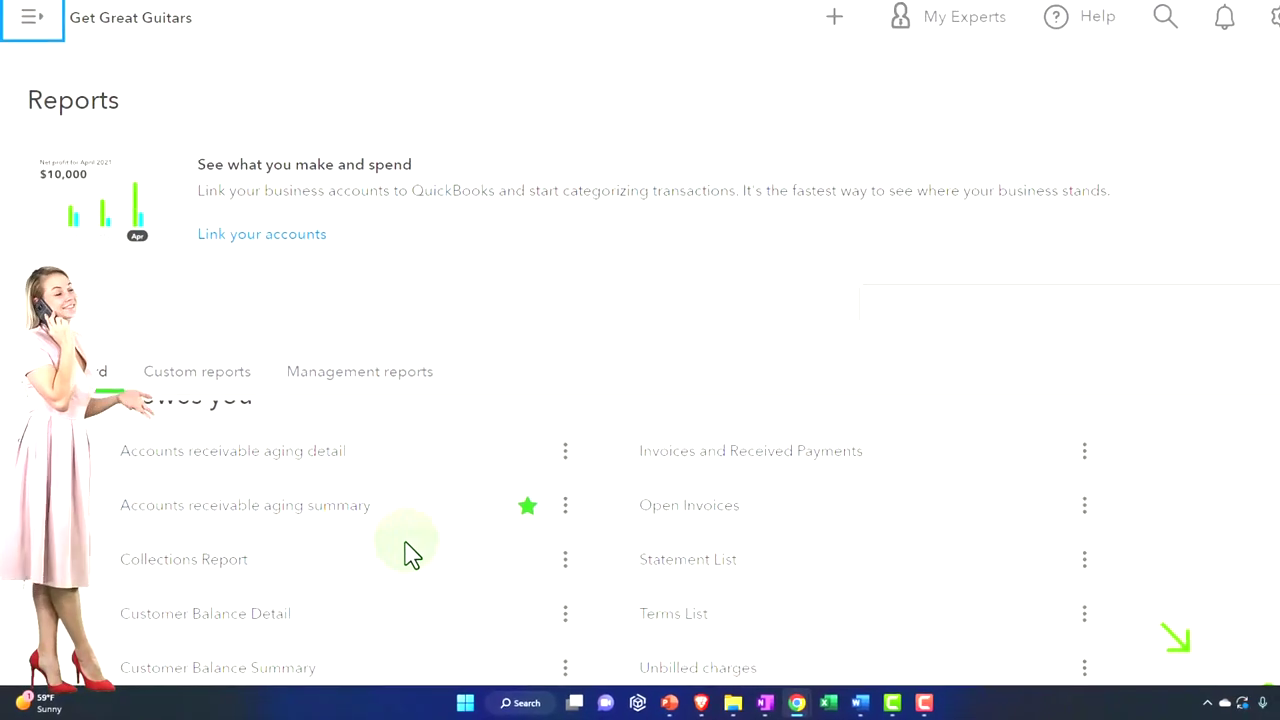
scroll(405, 548, "down", 1)
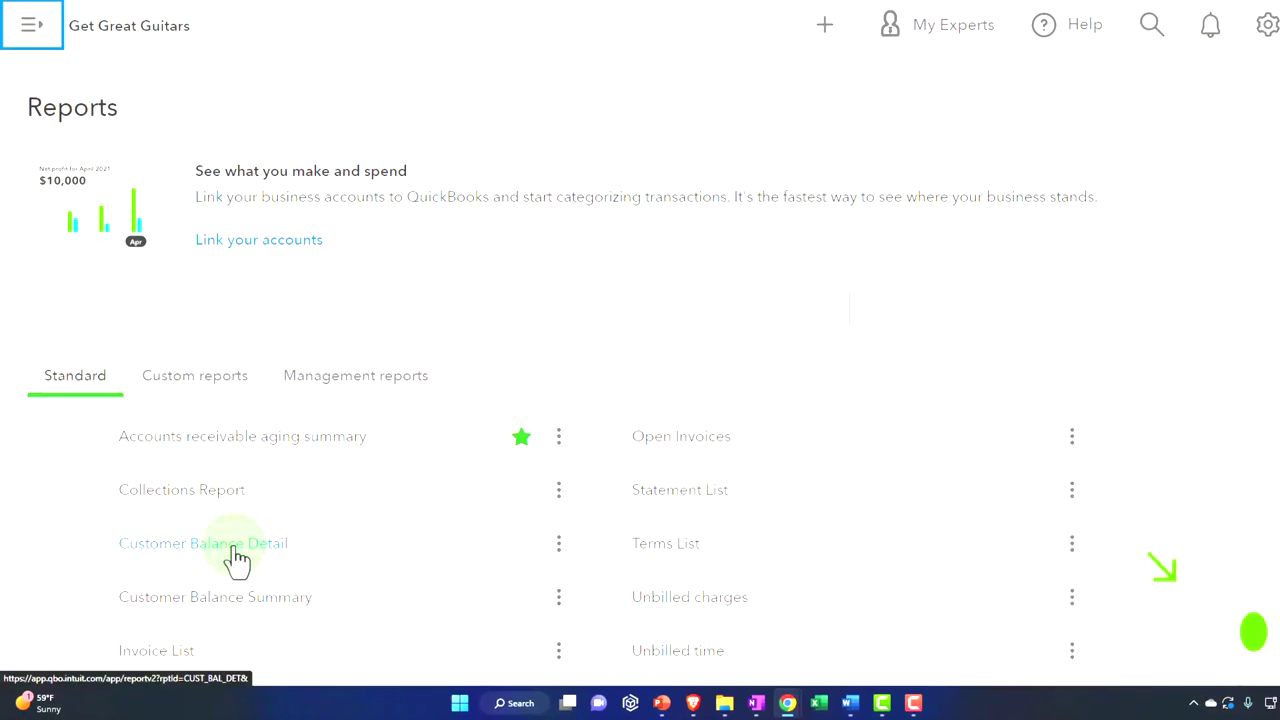
left_click(237, 545)
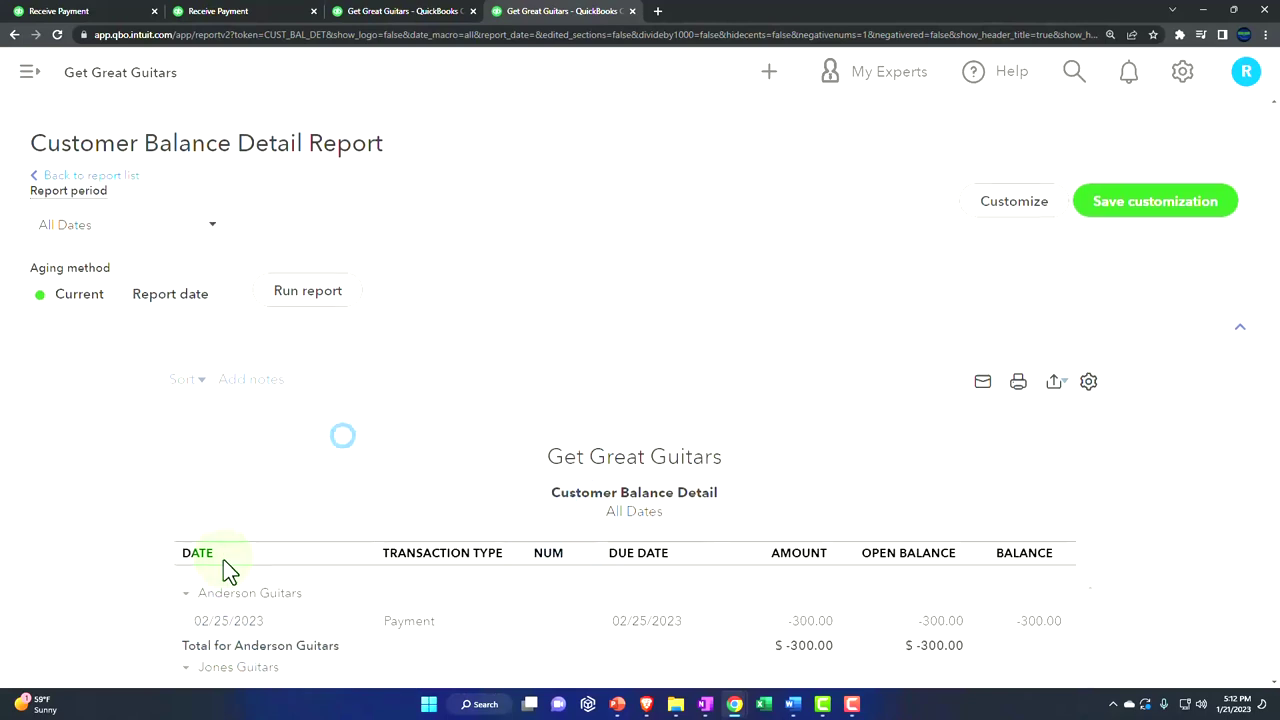
Review the Anderson Guitars payment and the report total in Customer Balance Detail, and return to the Balance Sheet to compare receivables
scroll(224, 570, "down", 2)
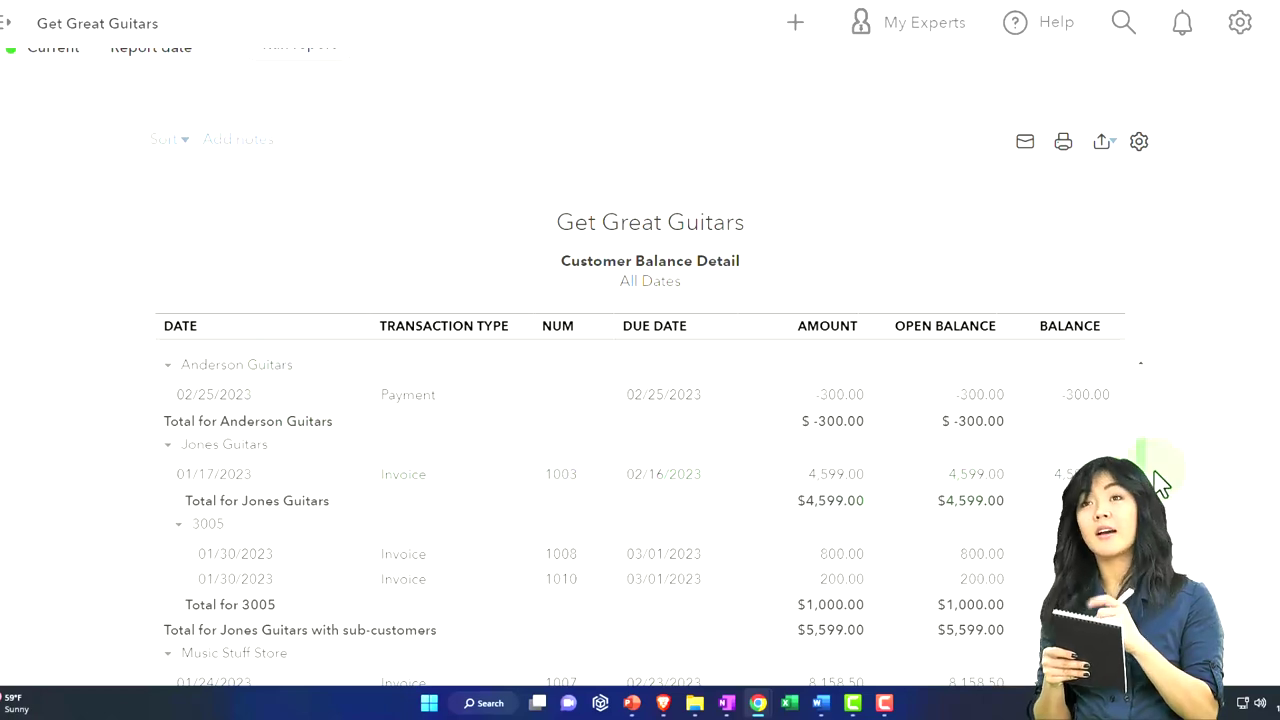
scroll(1200, 476, "down", 5)
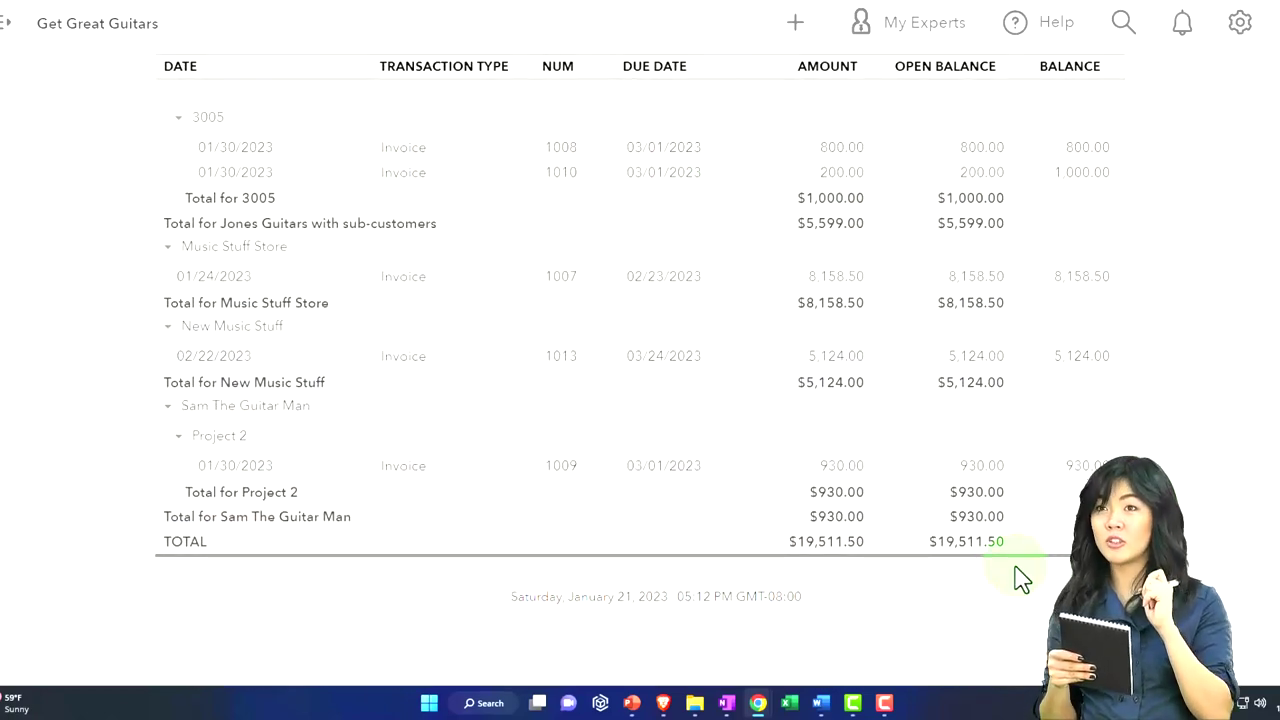
scroll(1257, 457, "up", 3)
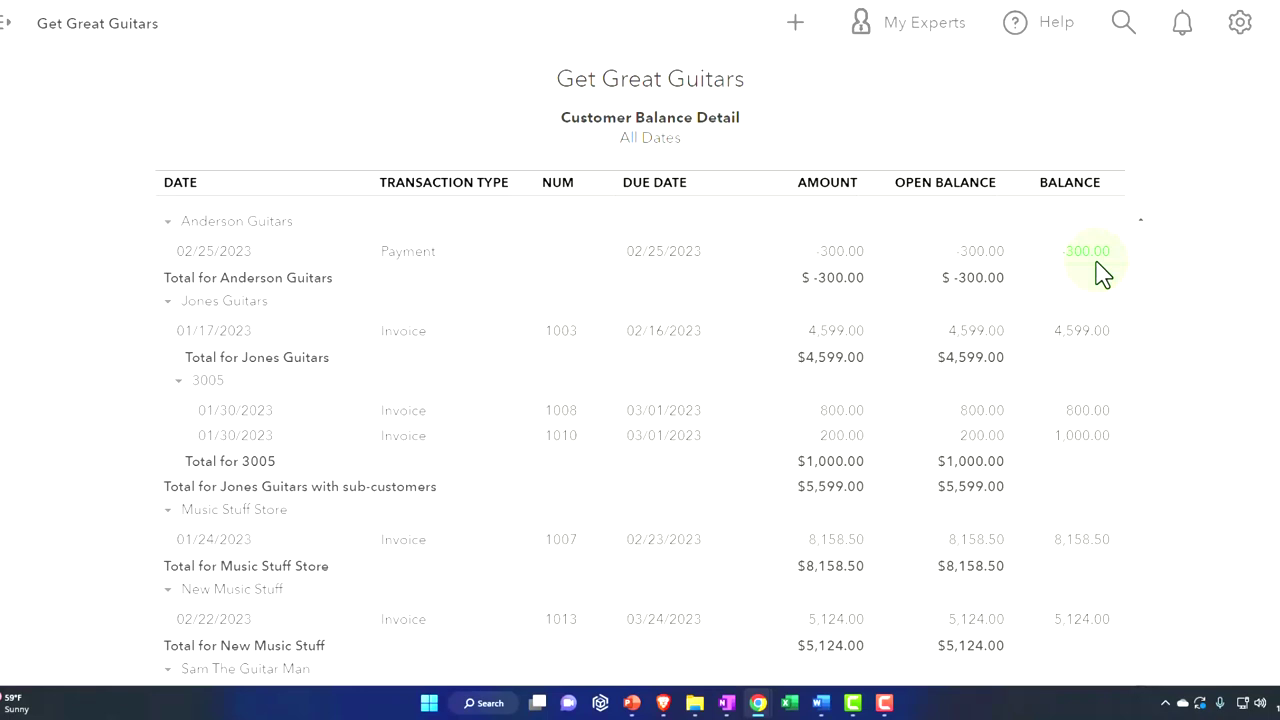
left_click(1097, 266)
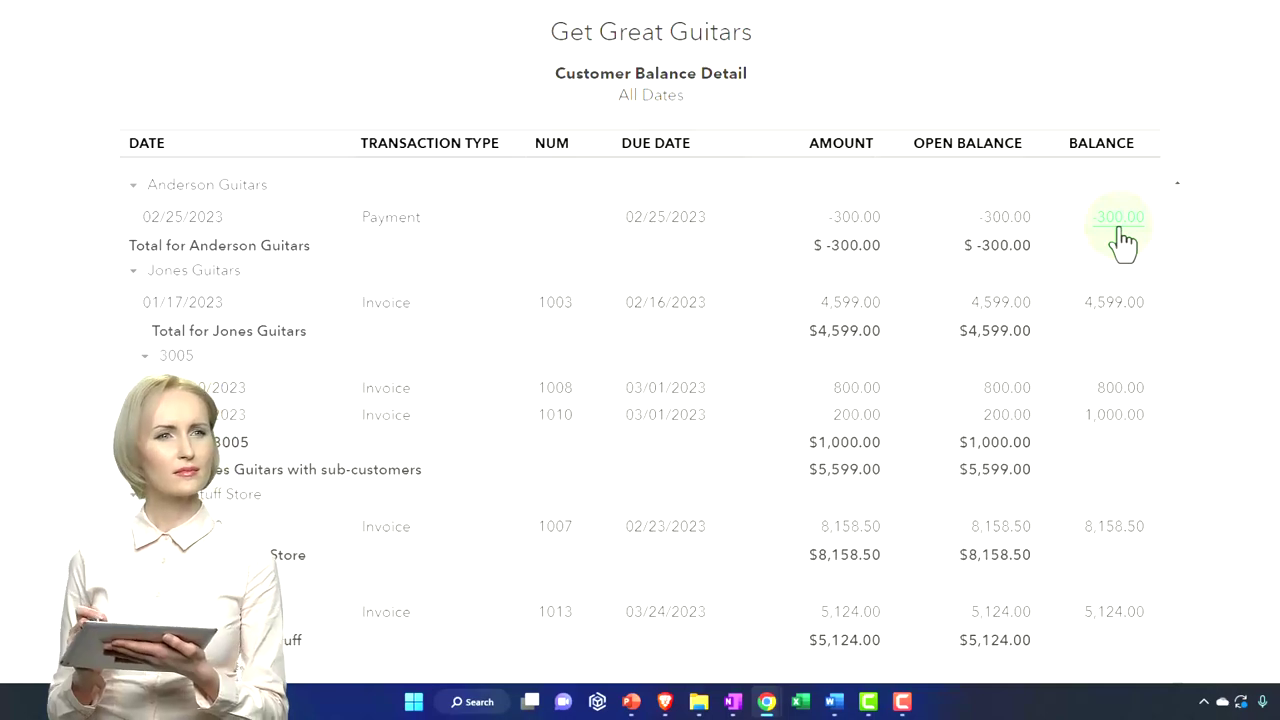
scroll(1257, 308, "down", 2)
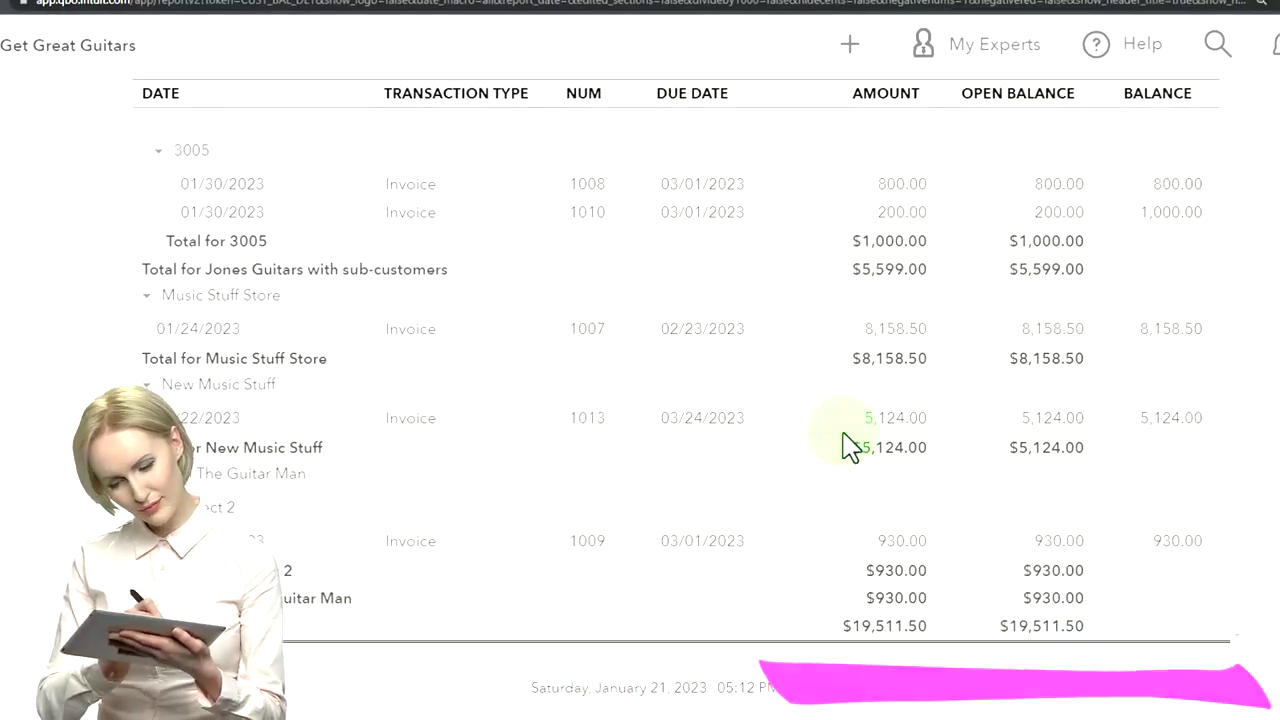
key("alt+Left")
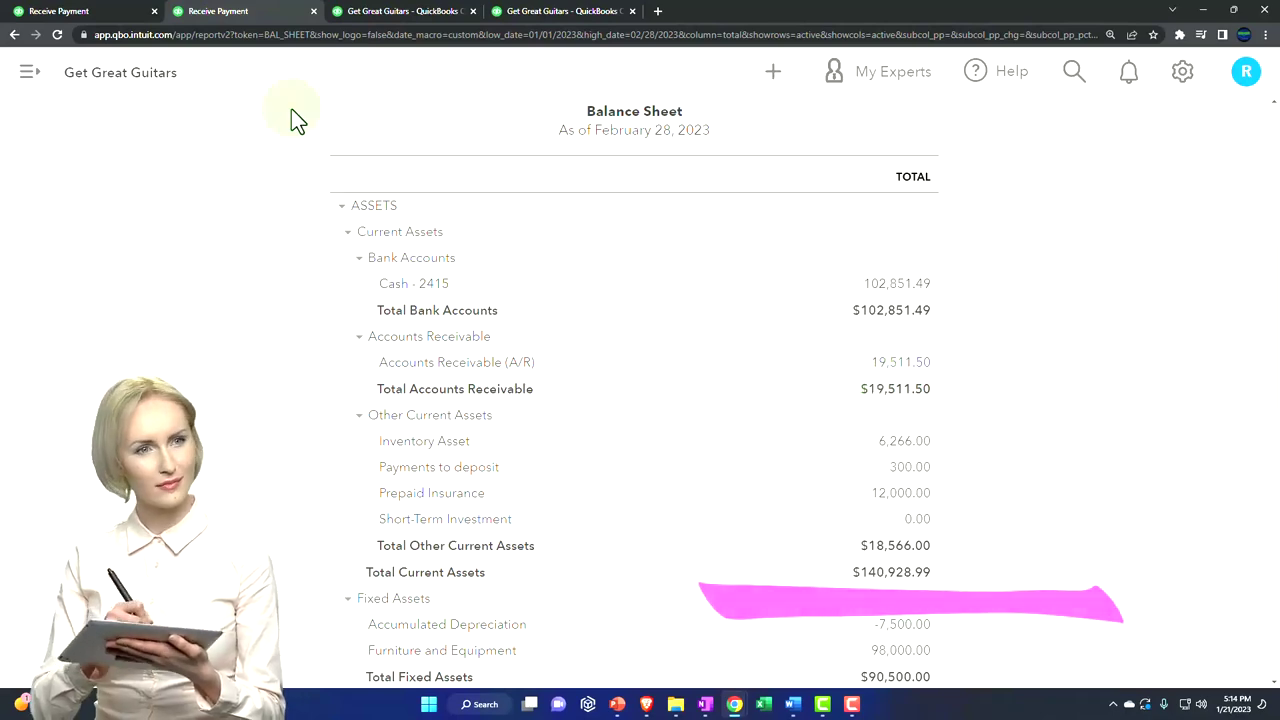
Switch to the first Get Great Guitars tab and open the Customers list under Sales, with the navigation menu collapsed
left_click(114, 12)
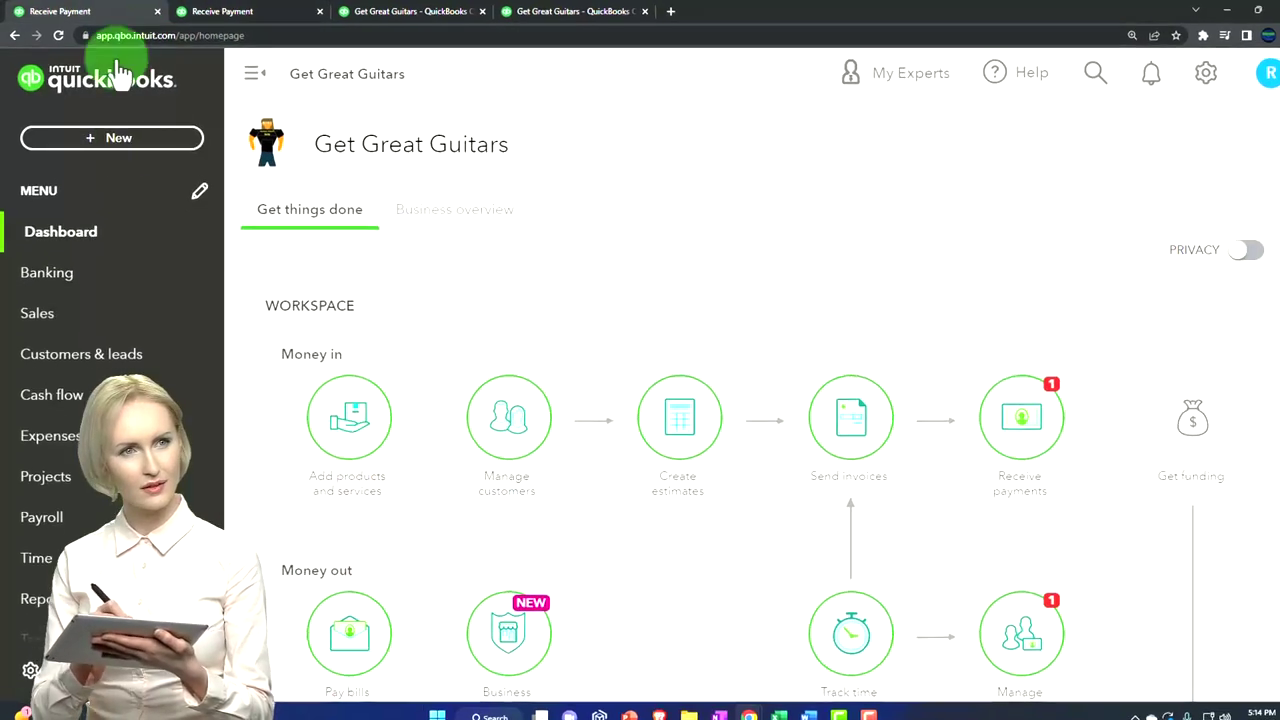
left_click(158, 316)
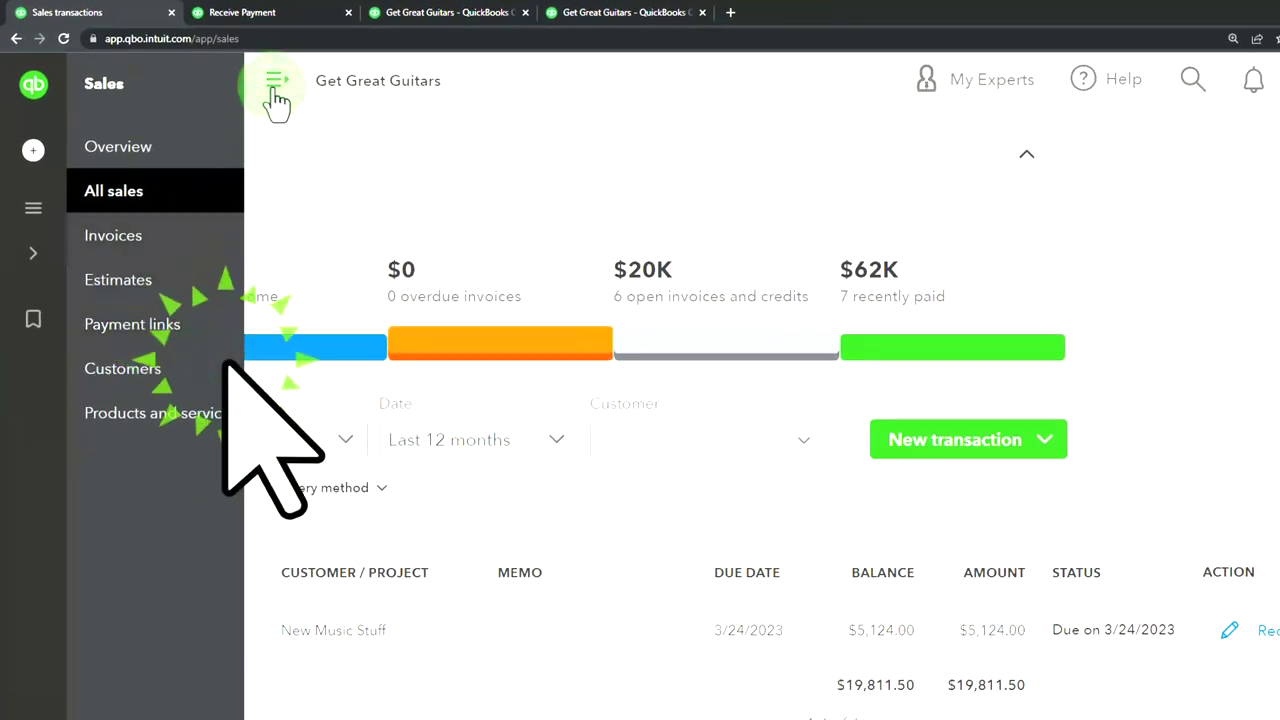
left_click(276, 88)
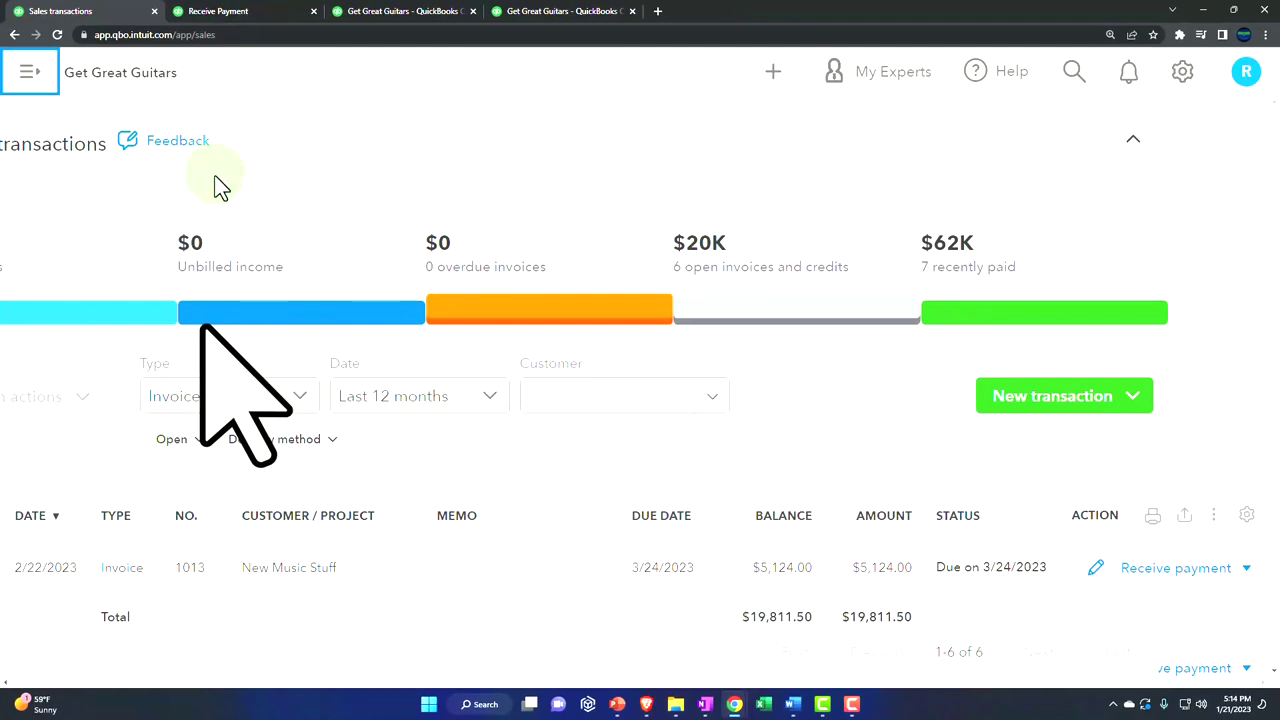
left_click(30, 80)
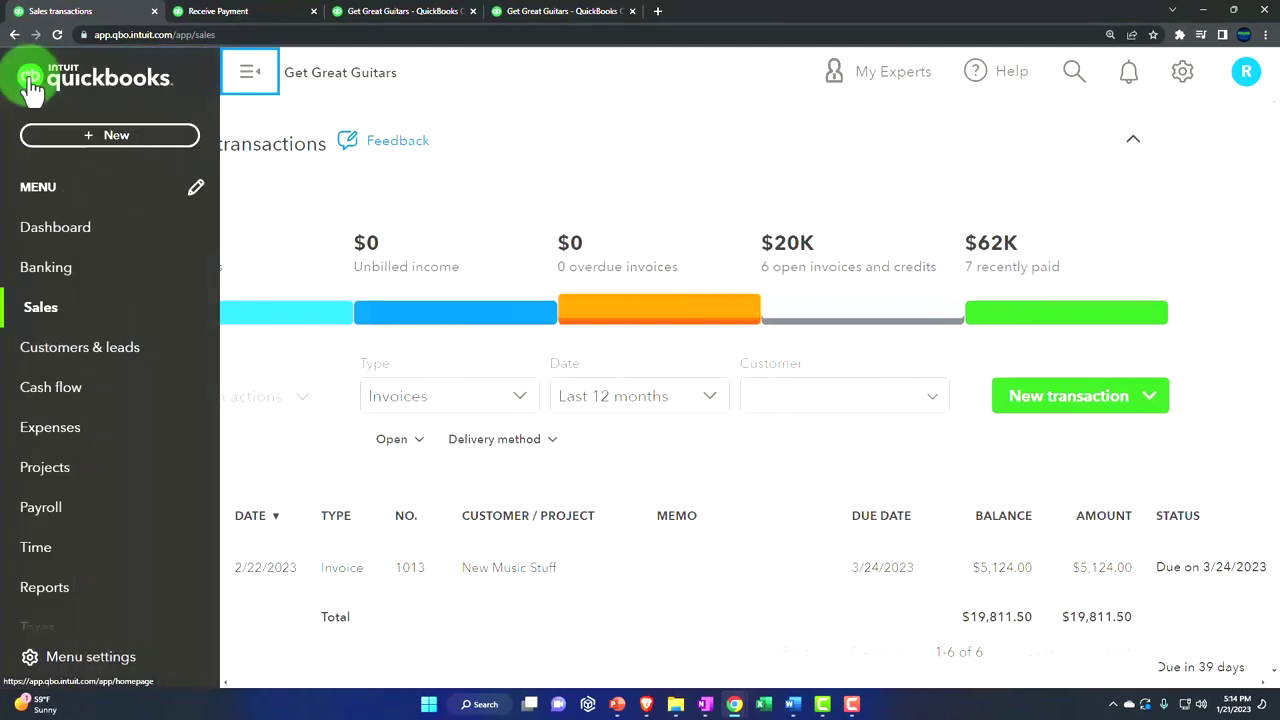
left_click(36, 328)
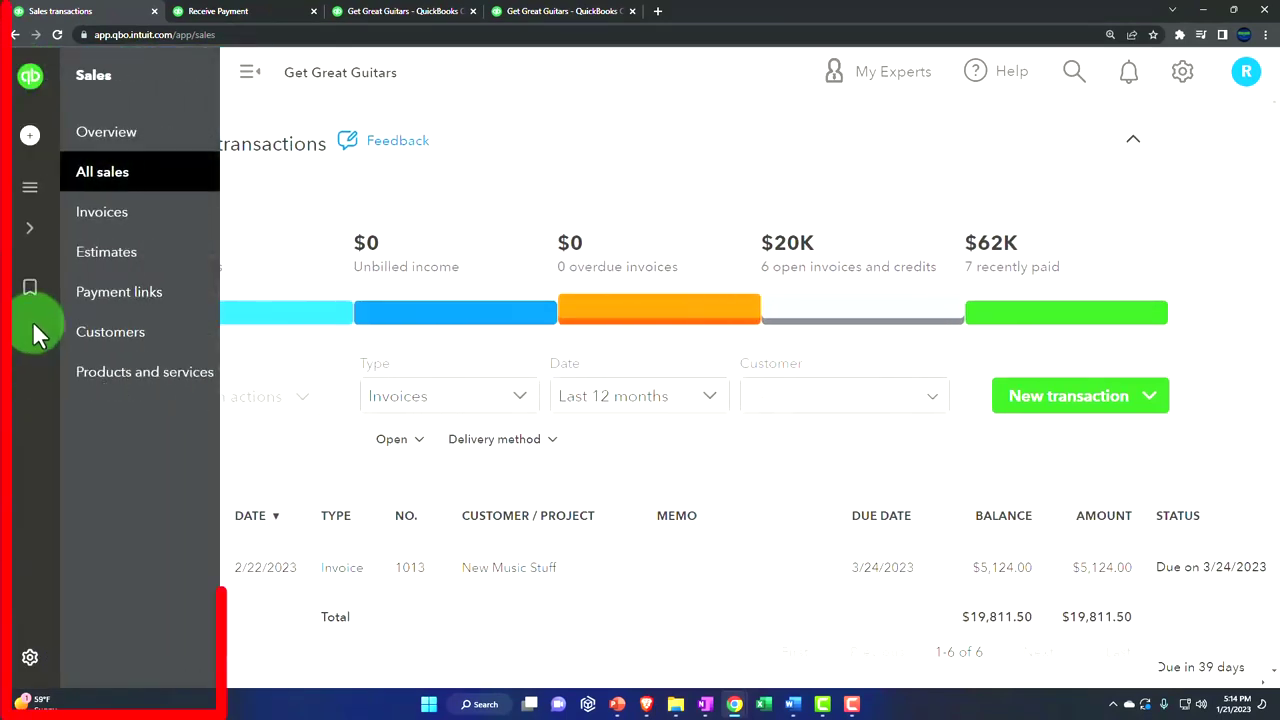
left_click(98, 338)
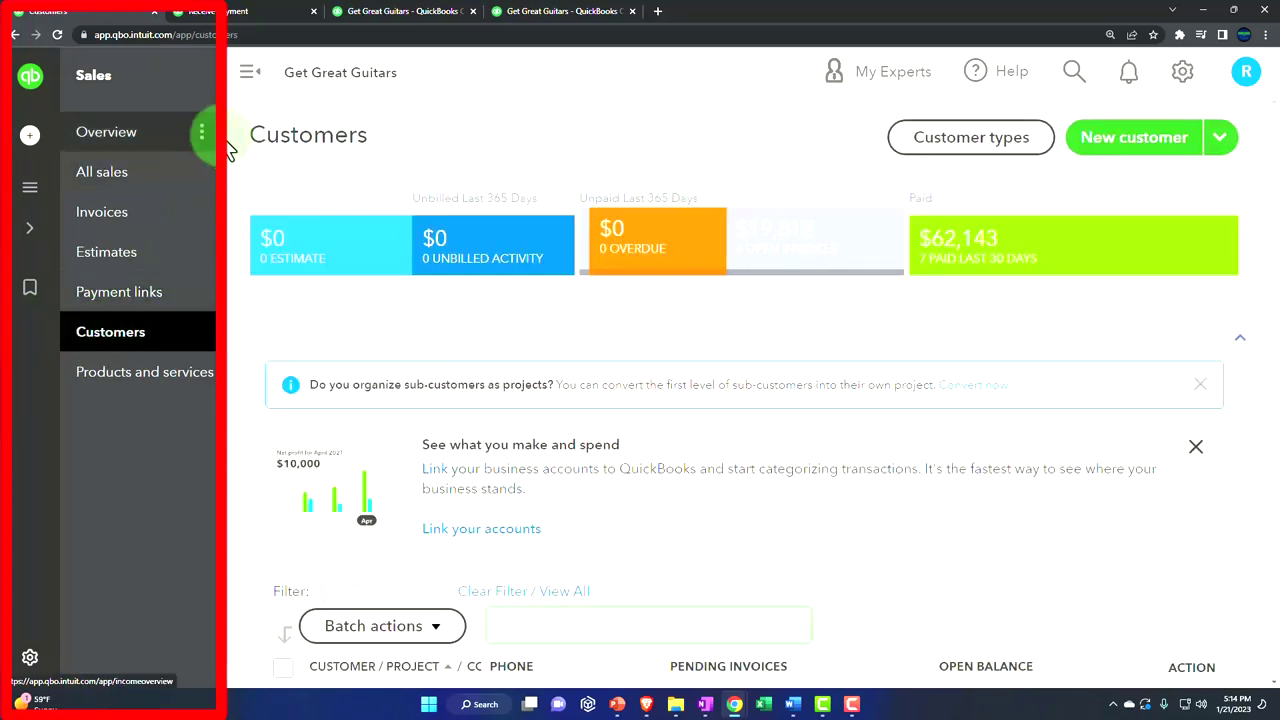
left_click(248, 88)
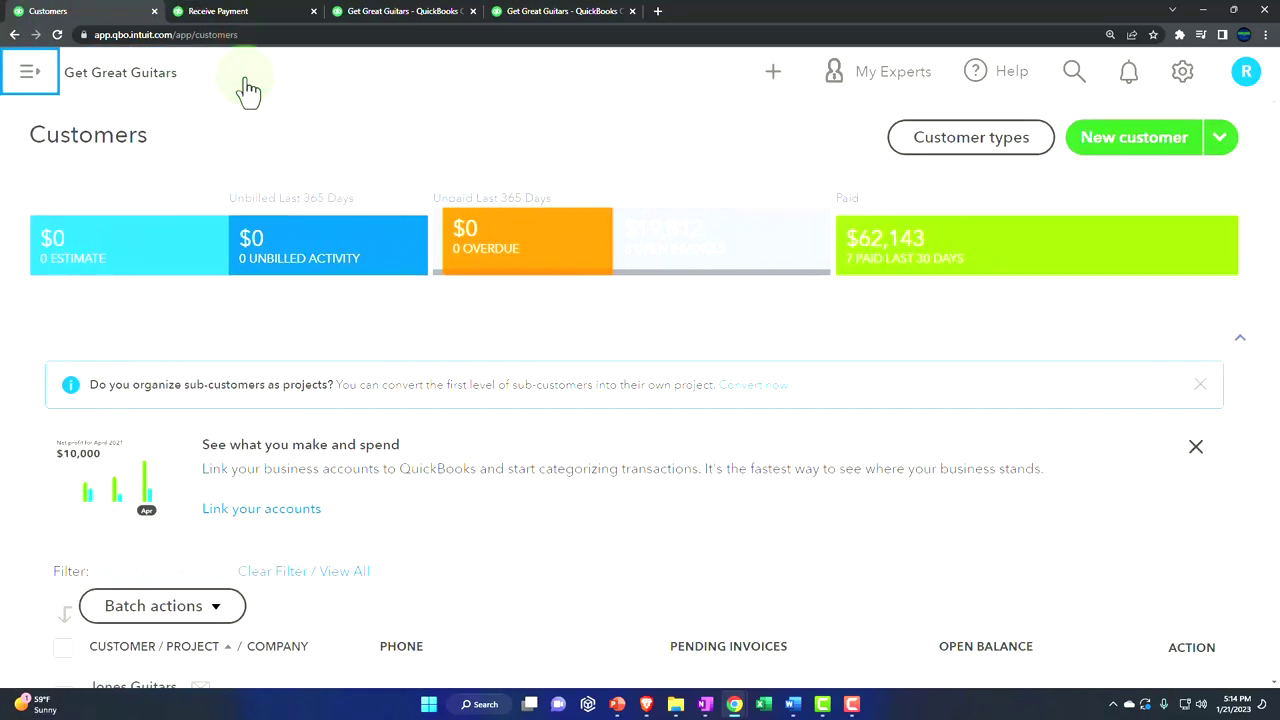
Clear the filter on the Customers list to view all customers
scroll(226, 380, "down", 3)
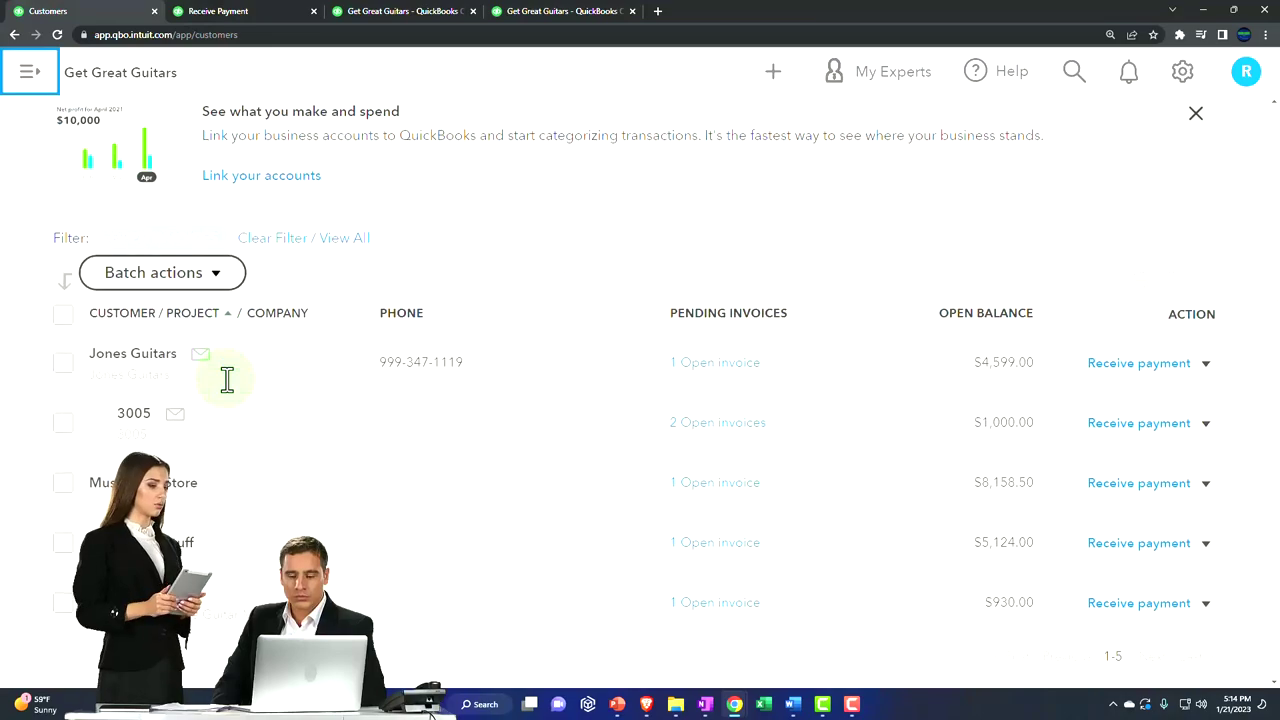
left_click(269, 258)
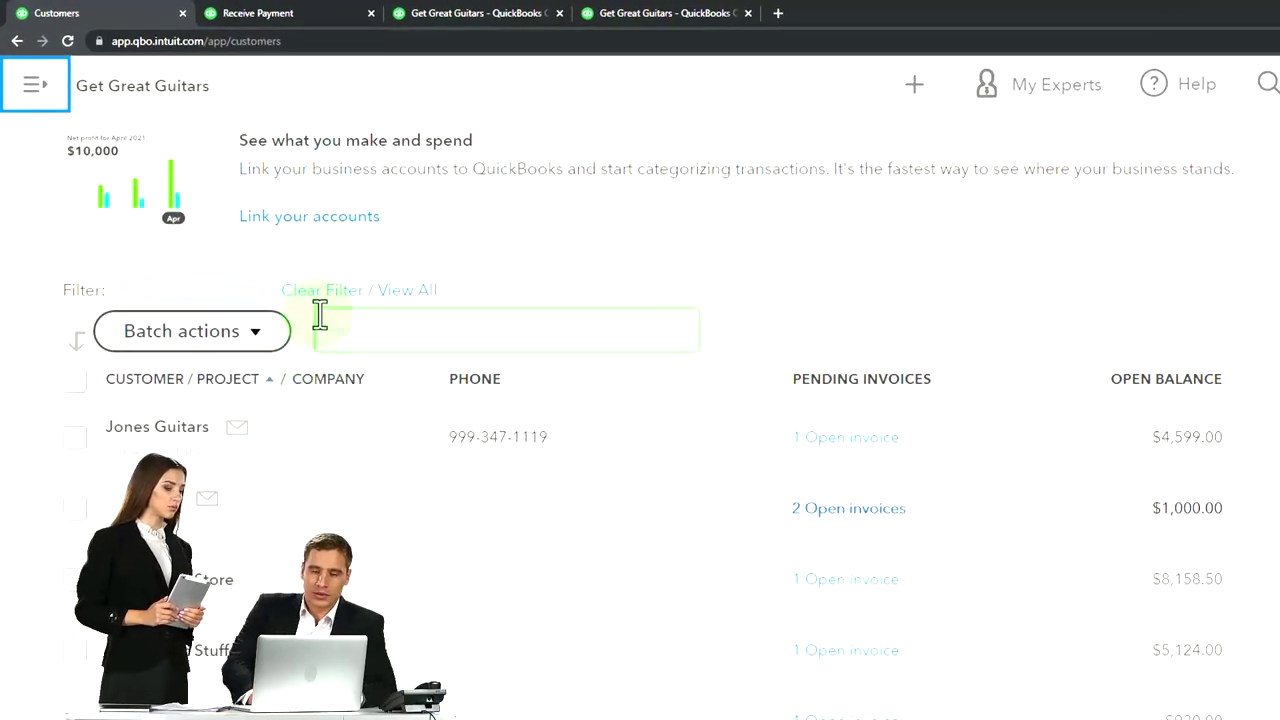
left_click(318, 292)
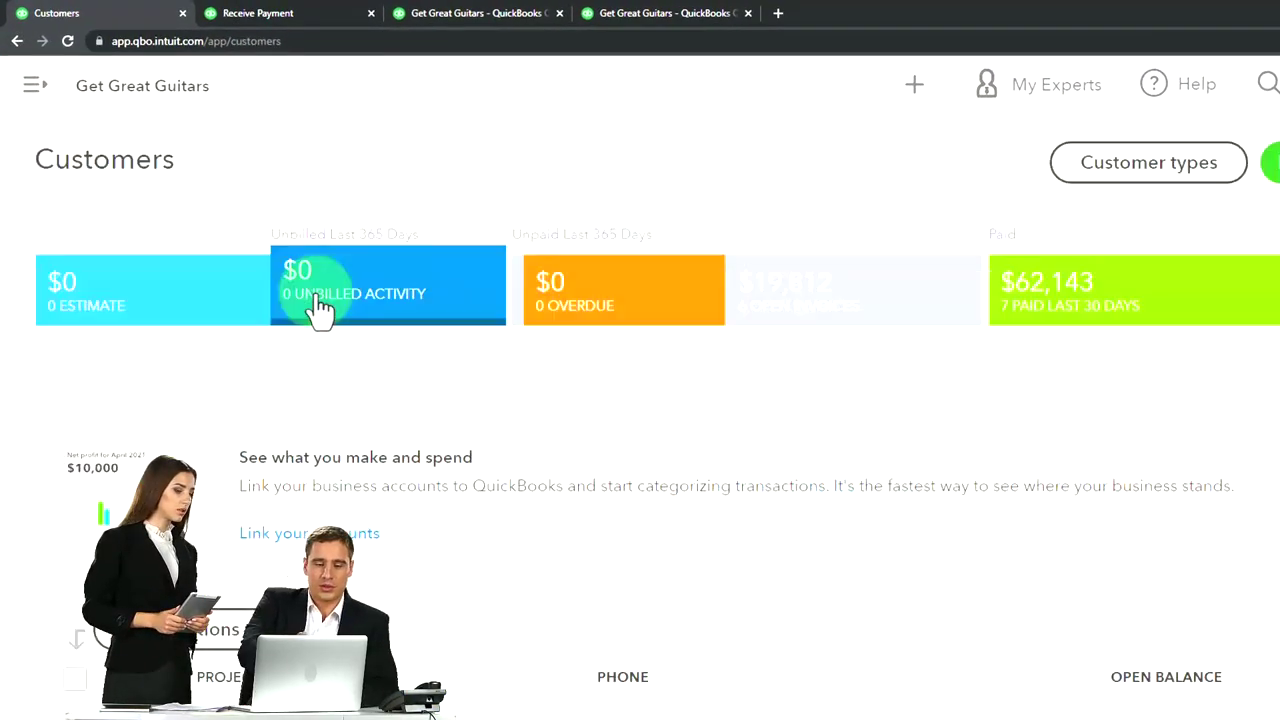
Open the Anderson Guitars customer record and review the 02/25/2023 payment in its transaction list
scroll(362, 430, "down", 5)
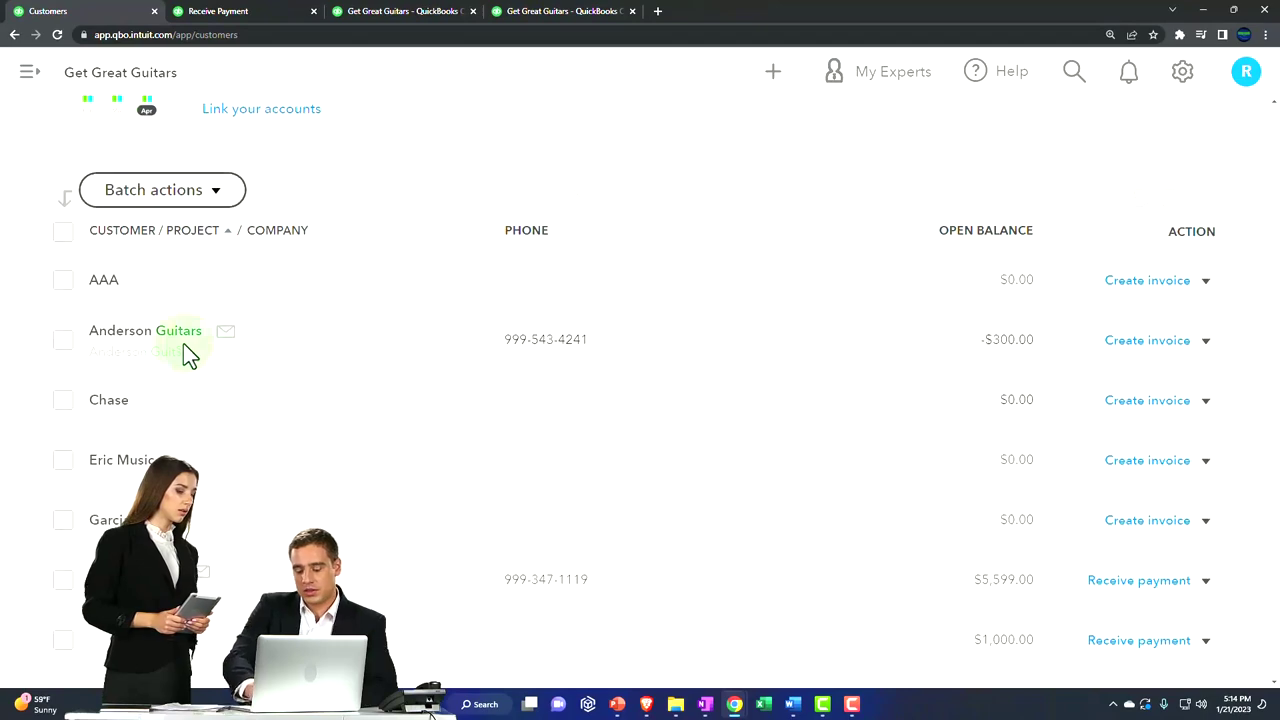
left_click(172, 345)
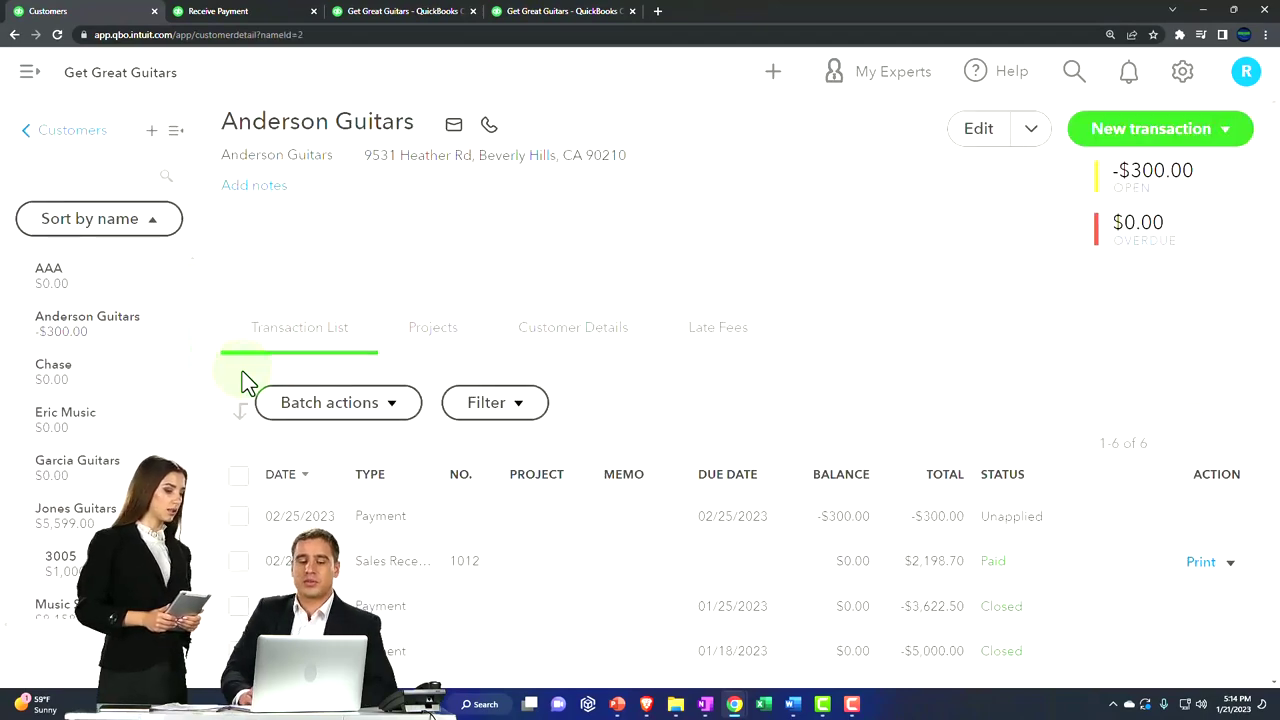
scroll(281, 380, "down", 2)
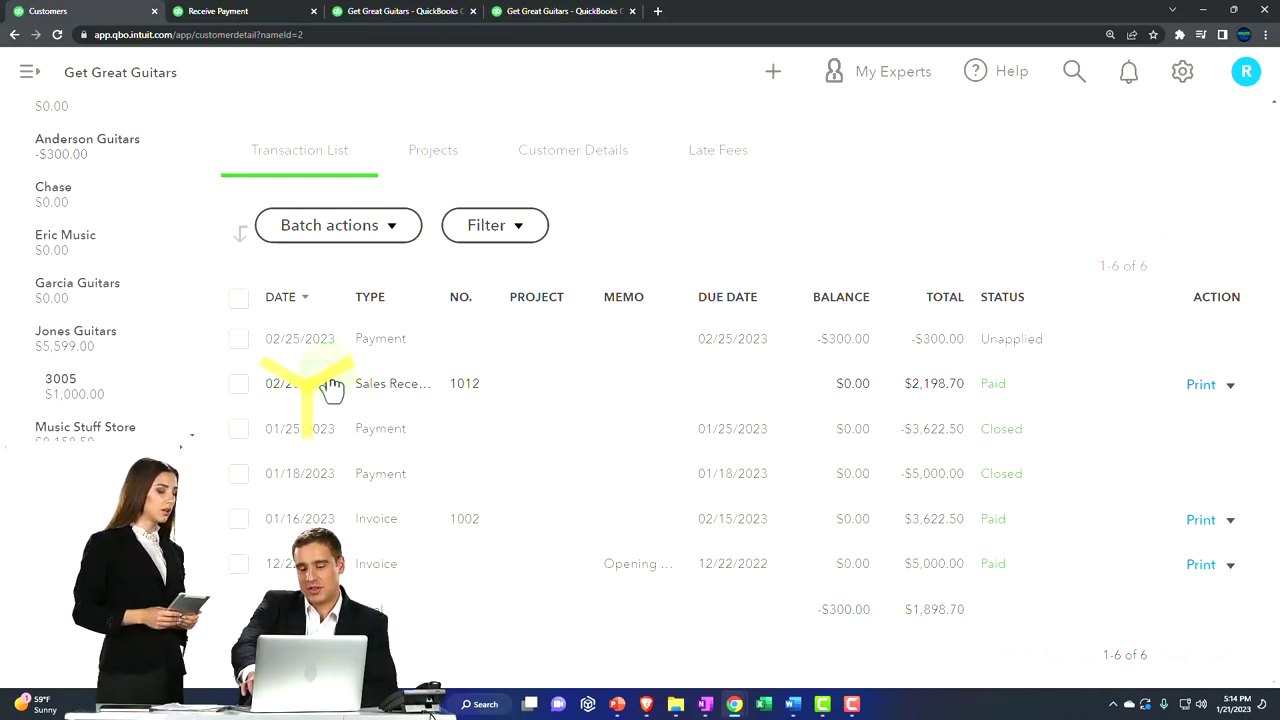
left_click(831, 349)
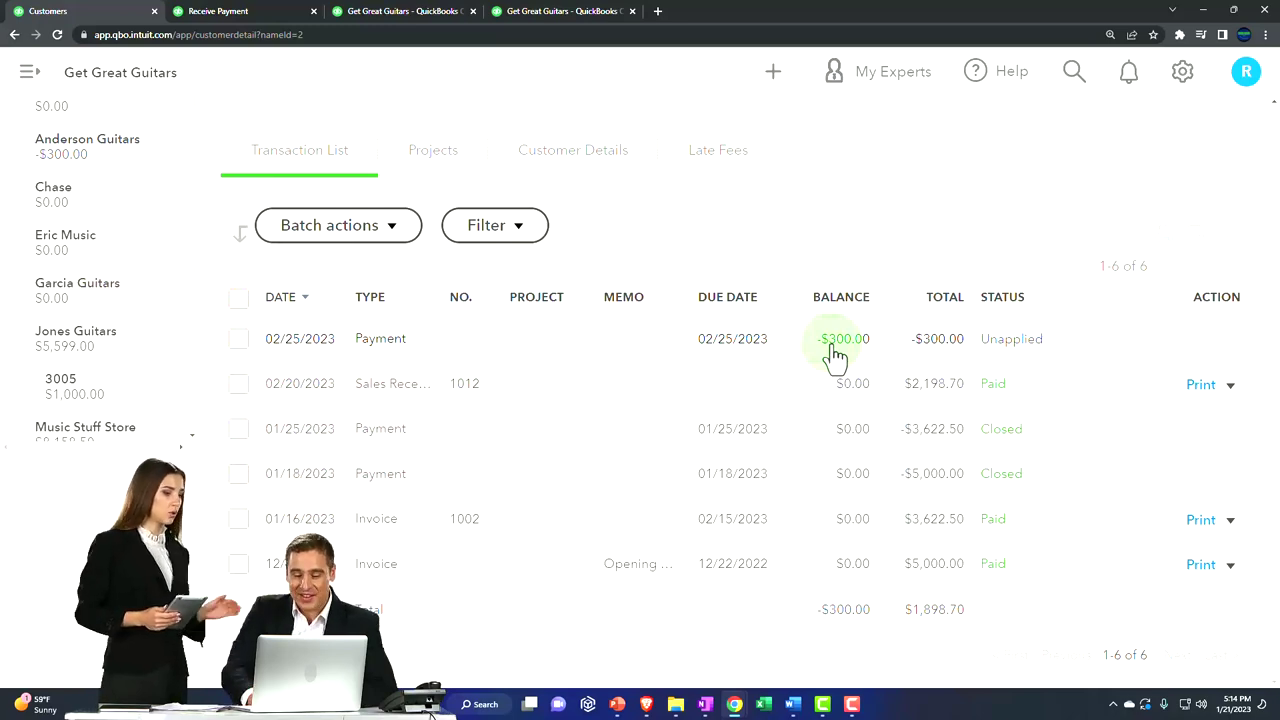
Switch to the Sample Company window, view Customers under Get paid & pay, and return to the Anderson Guitars transaction list
mouse_move(737, 703)
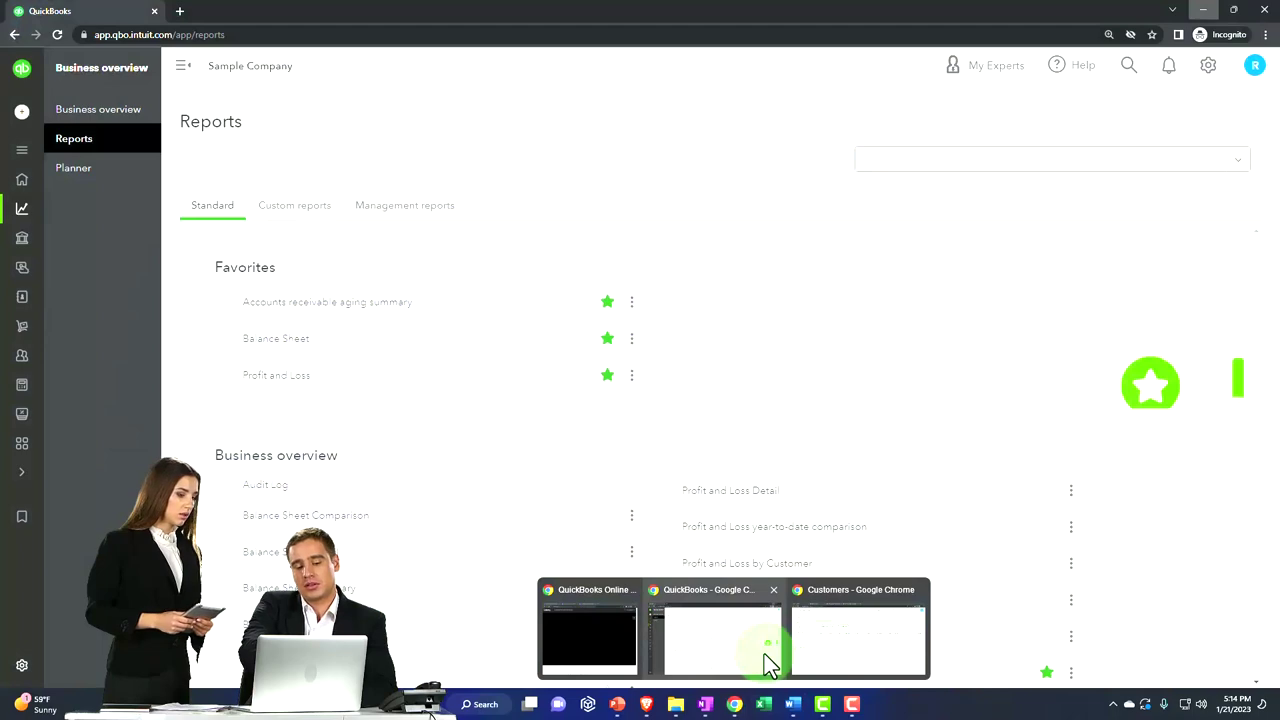
left_click(768, 663)
mouse_move(14, 249)
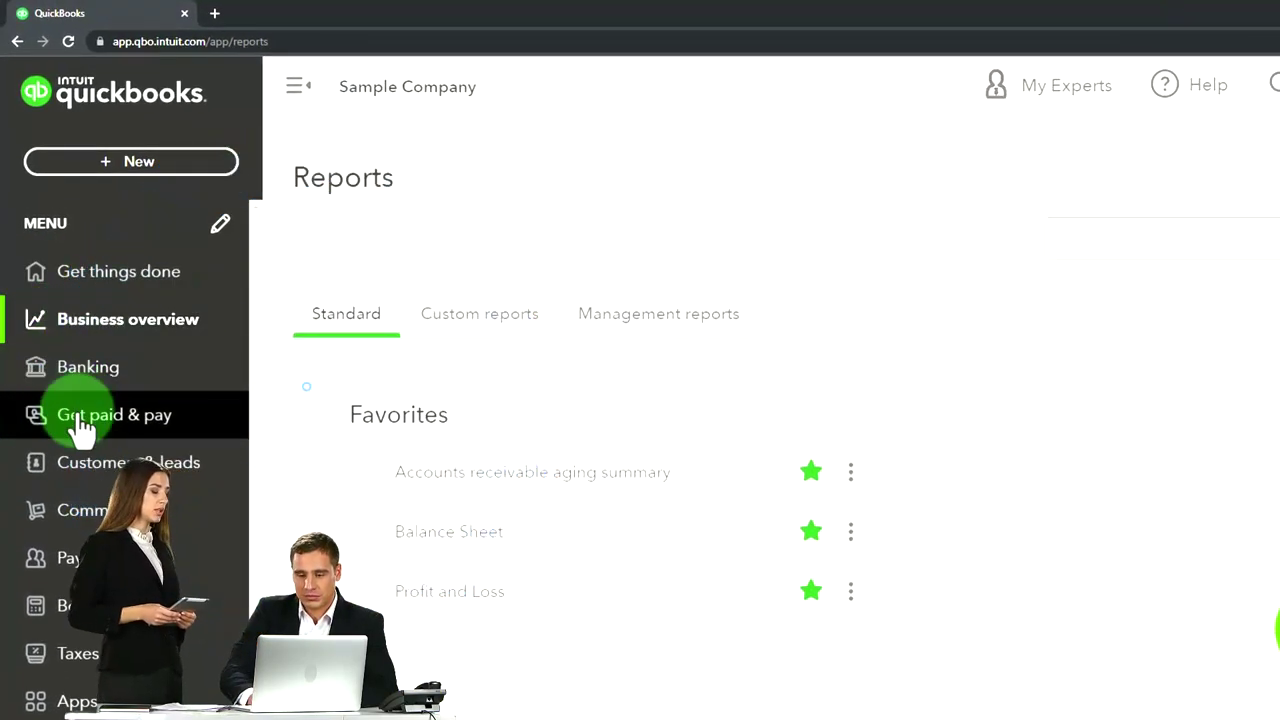
left_click(82, 426)
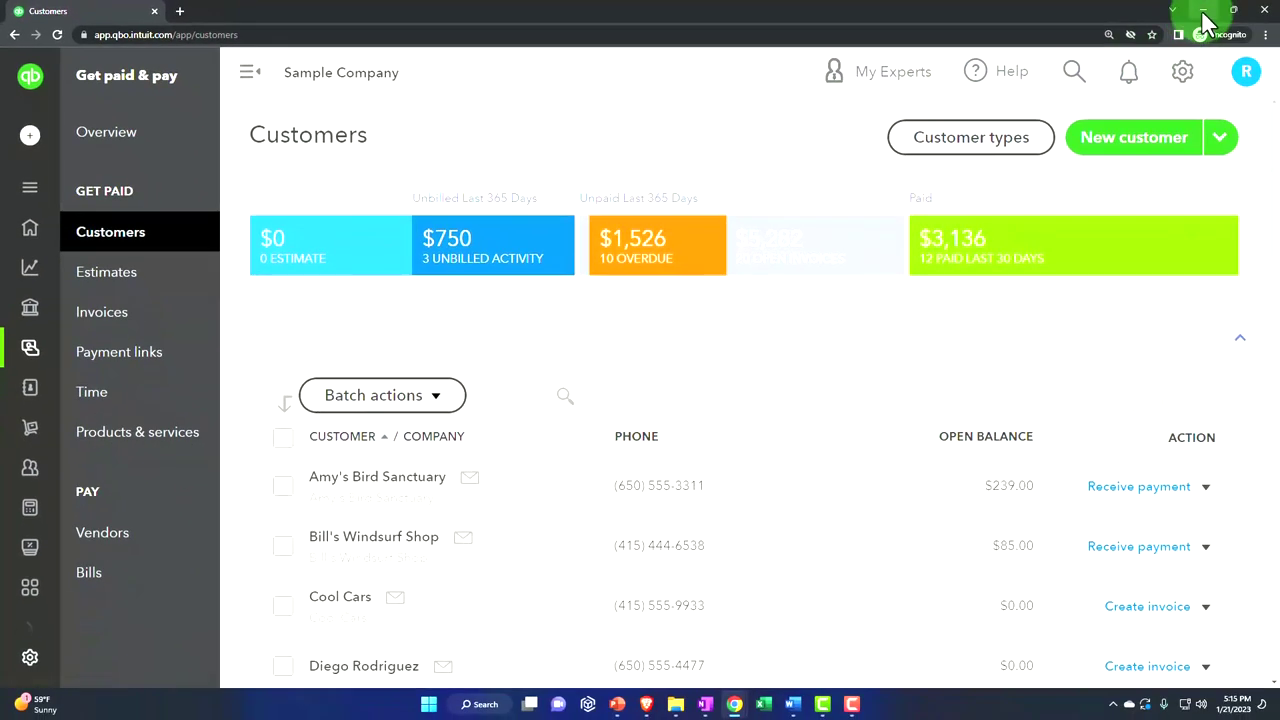
left_click(1203, 12)
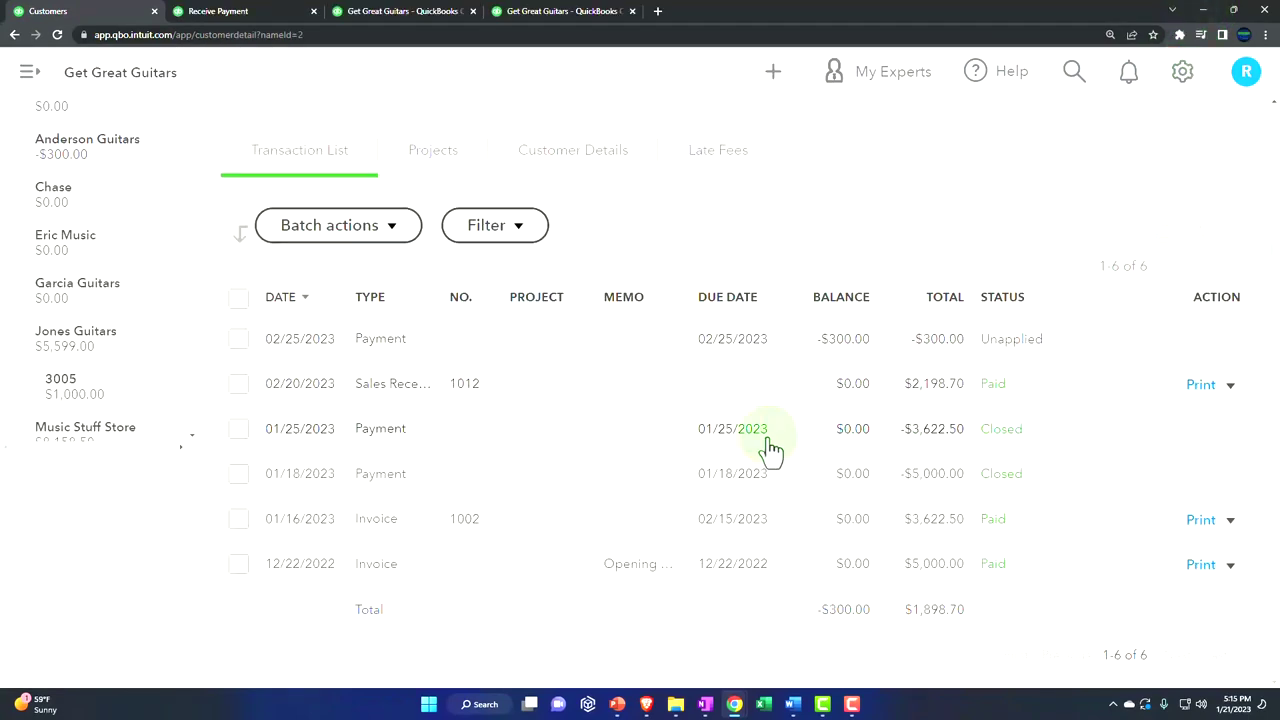
Open a new Receive Payment form in Get Great Guitars
left_click(772, 358)
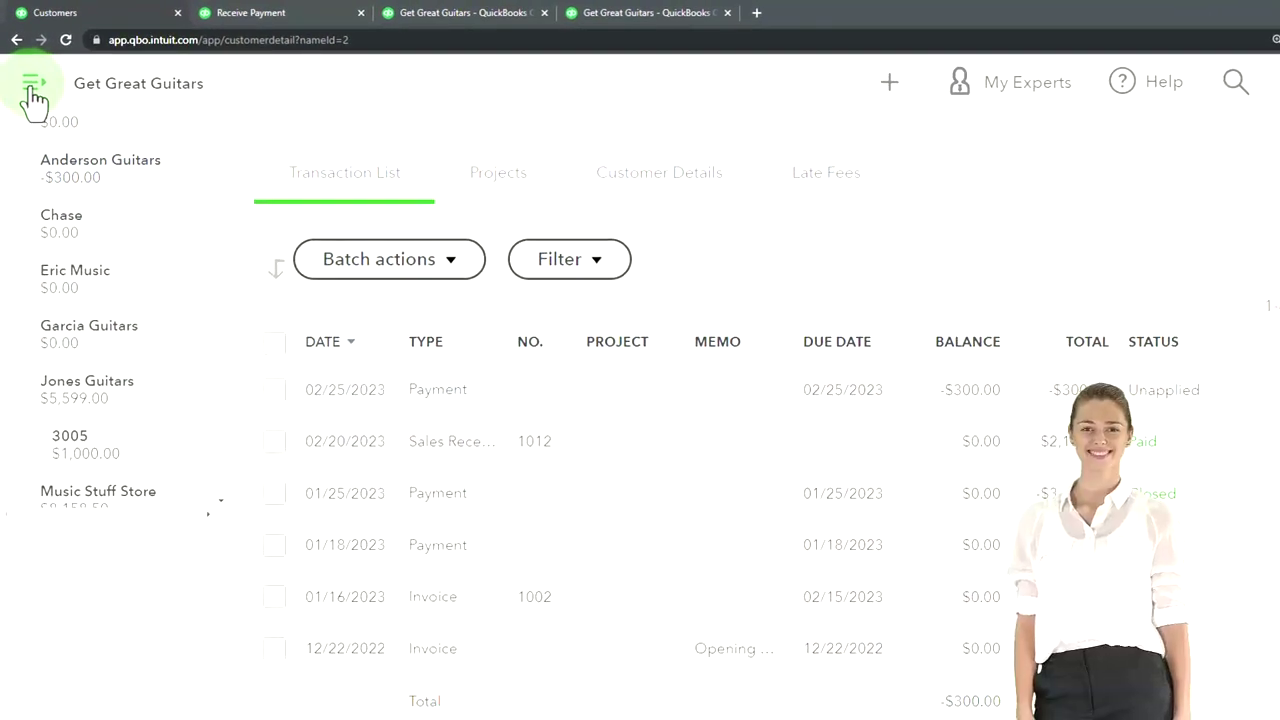
left_click(889, 88)
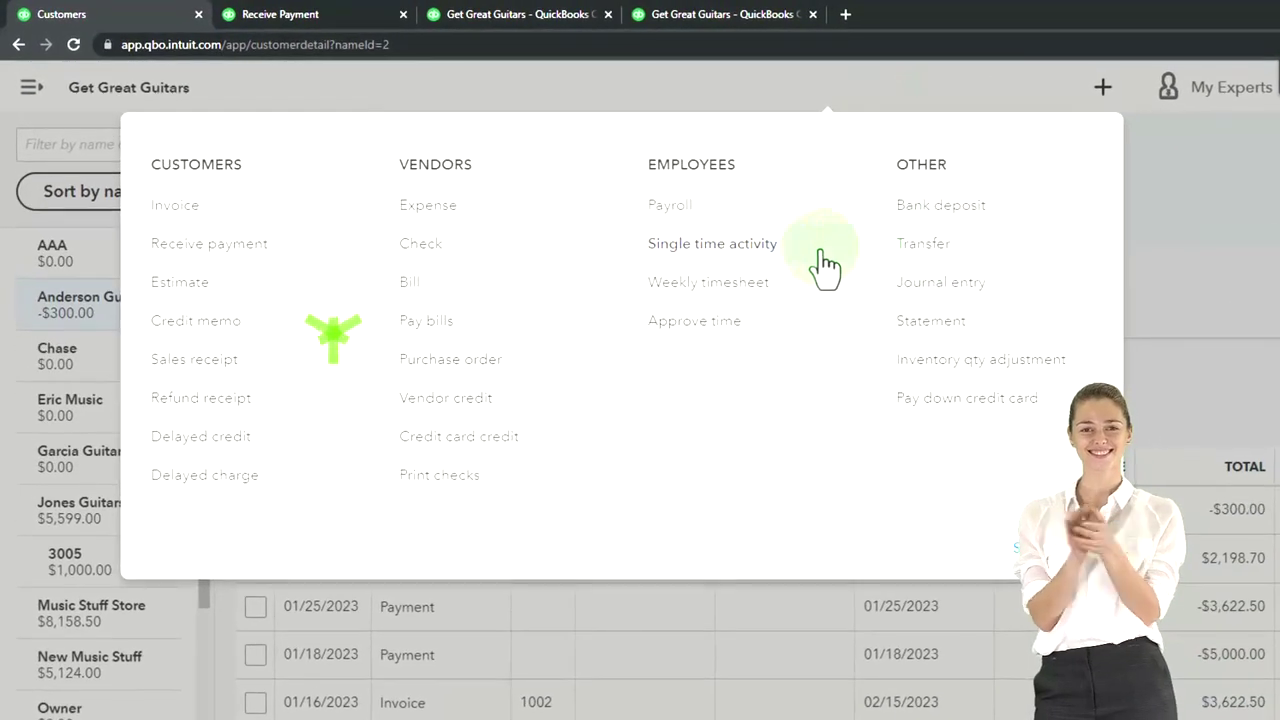
left_click(272, 250)
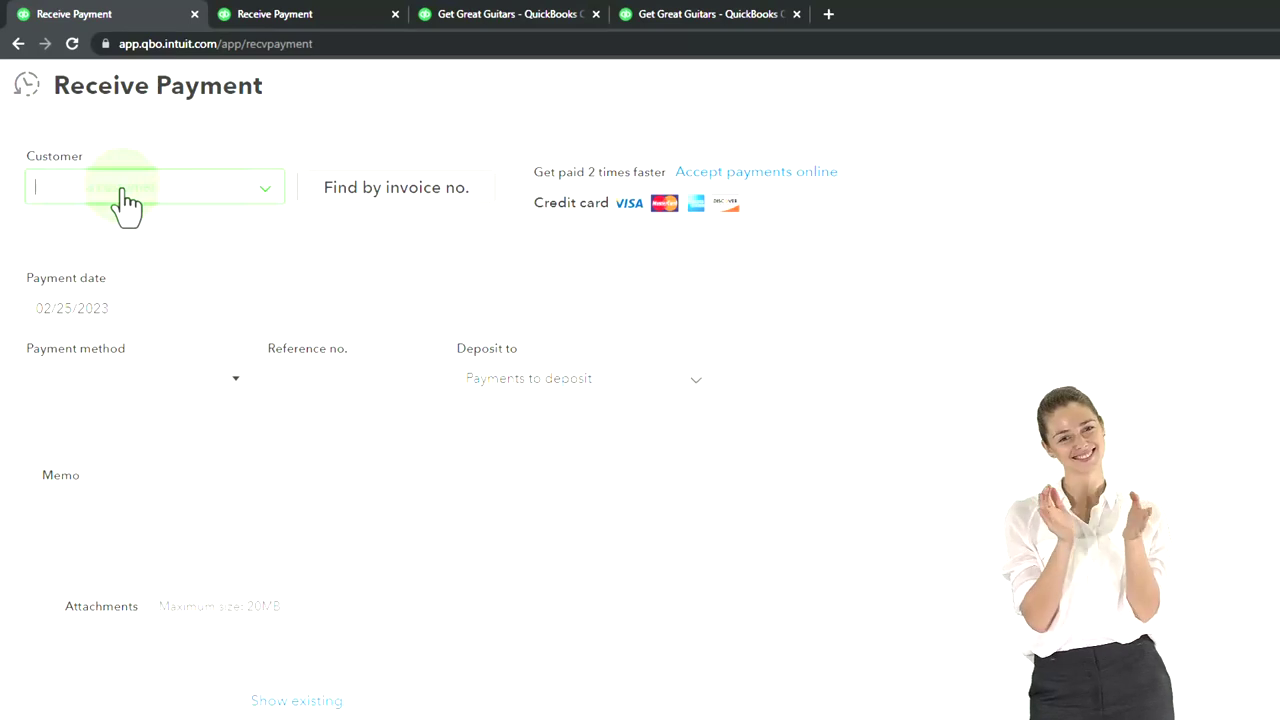
Choose Sam The Guitar Man as the paying customer and set the payment method to Cash
type("Sam The Guitar Man")
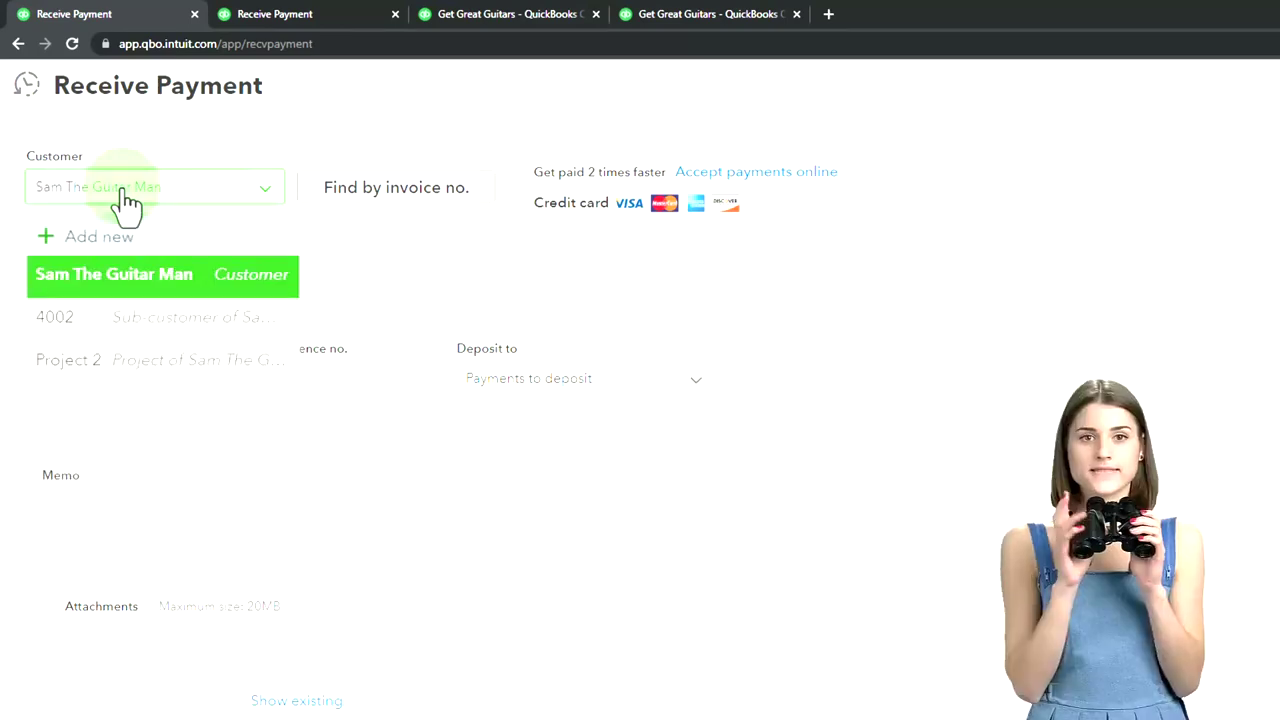
key("Return")
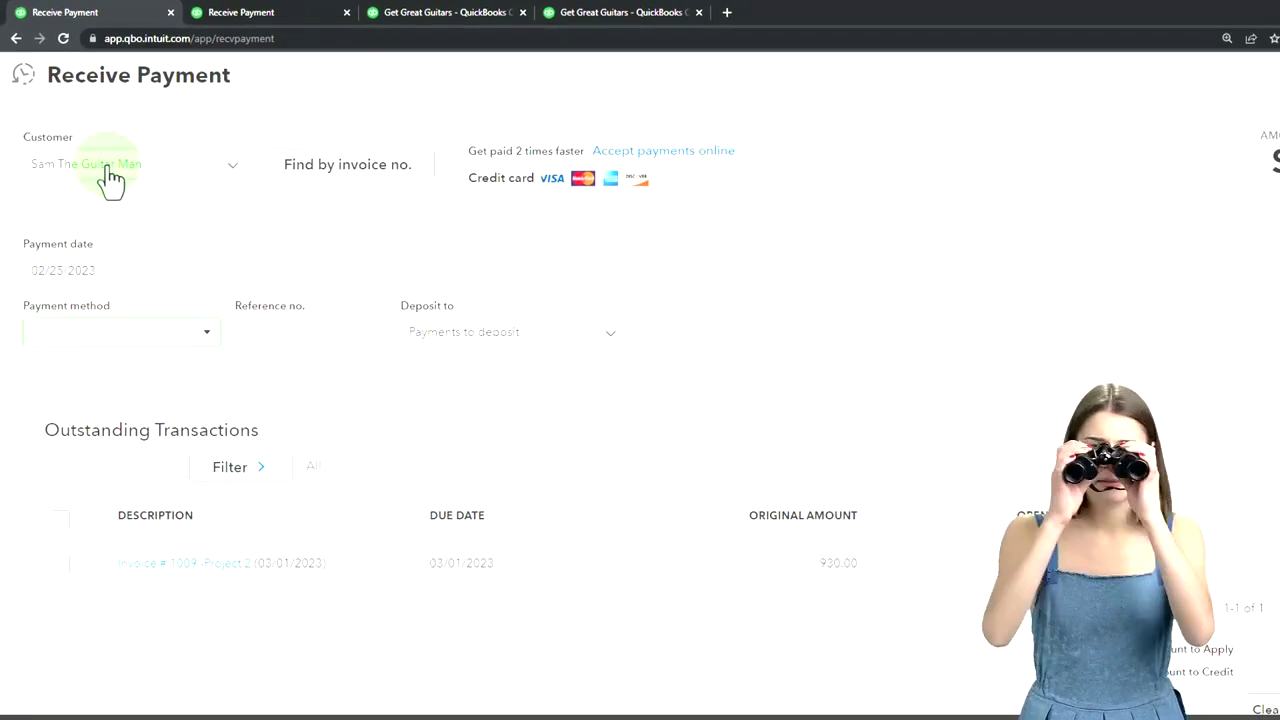
key("Tab")
key("Tab")
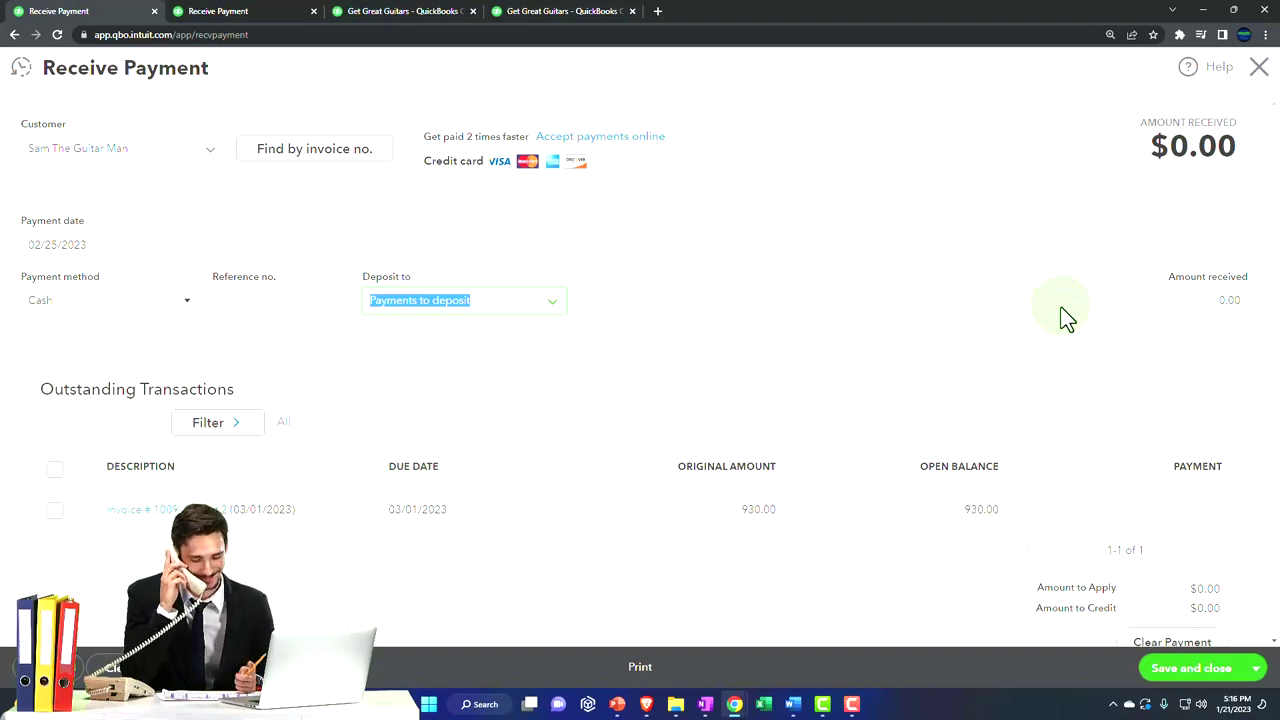
Enter 250 as the amount received from Sam The Guitar Man and save and close the payment
left_click(1197, 298)
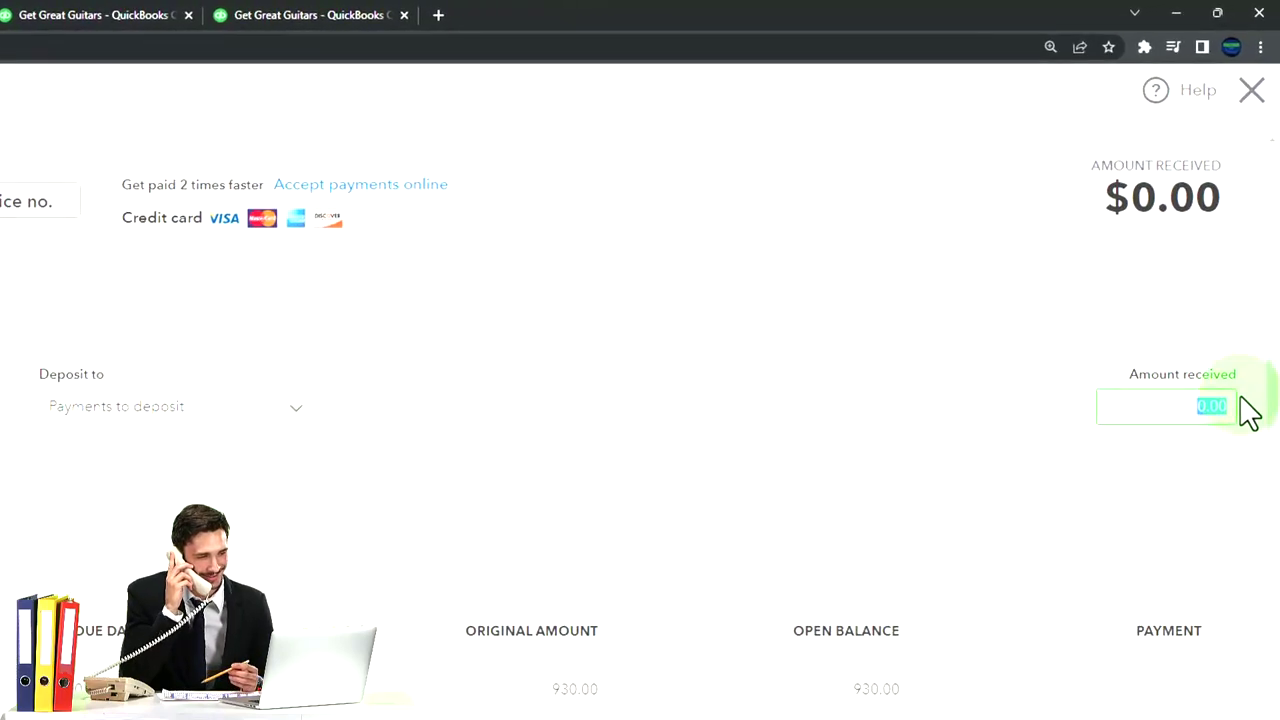
type("250")
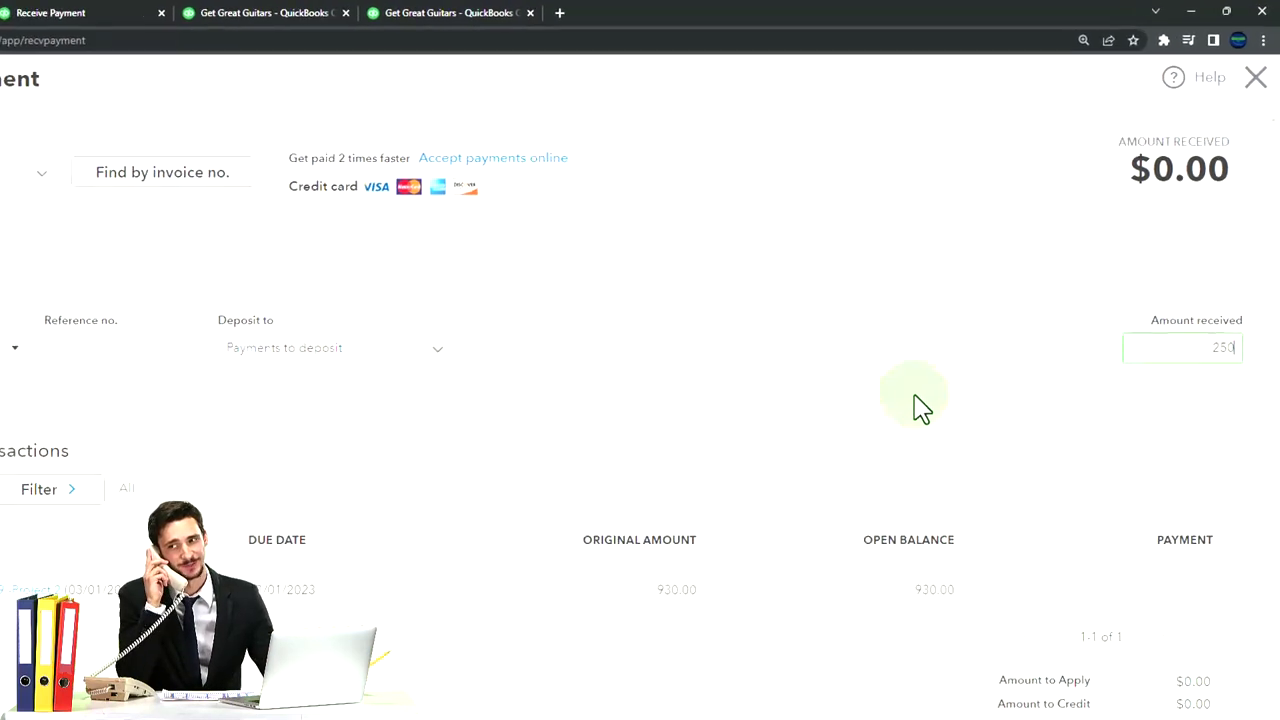
left_click(916, 400)
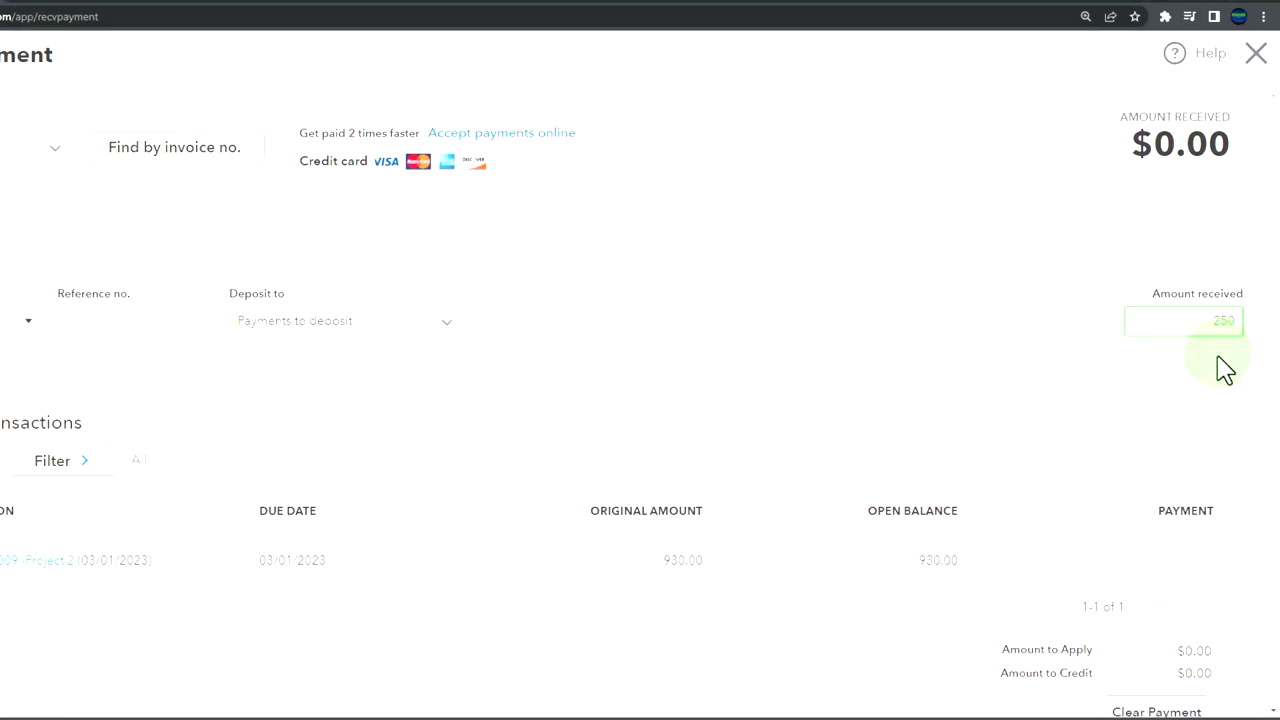
left_click(309, 385)
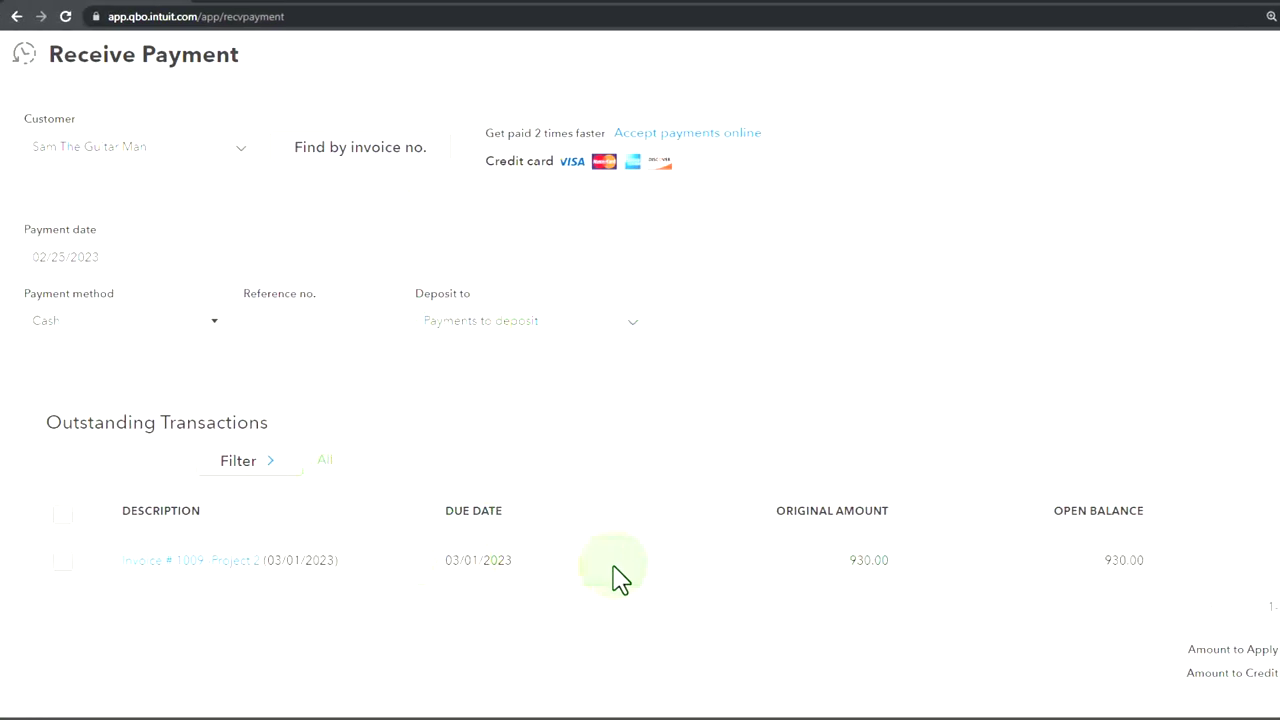
left_click(1180, 672)
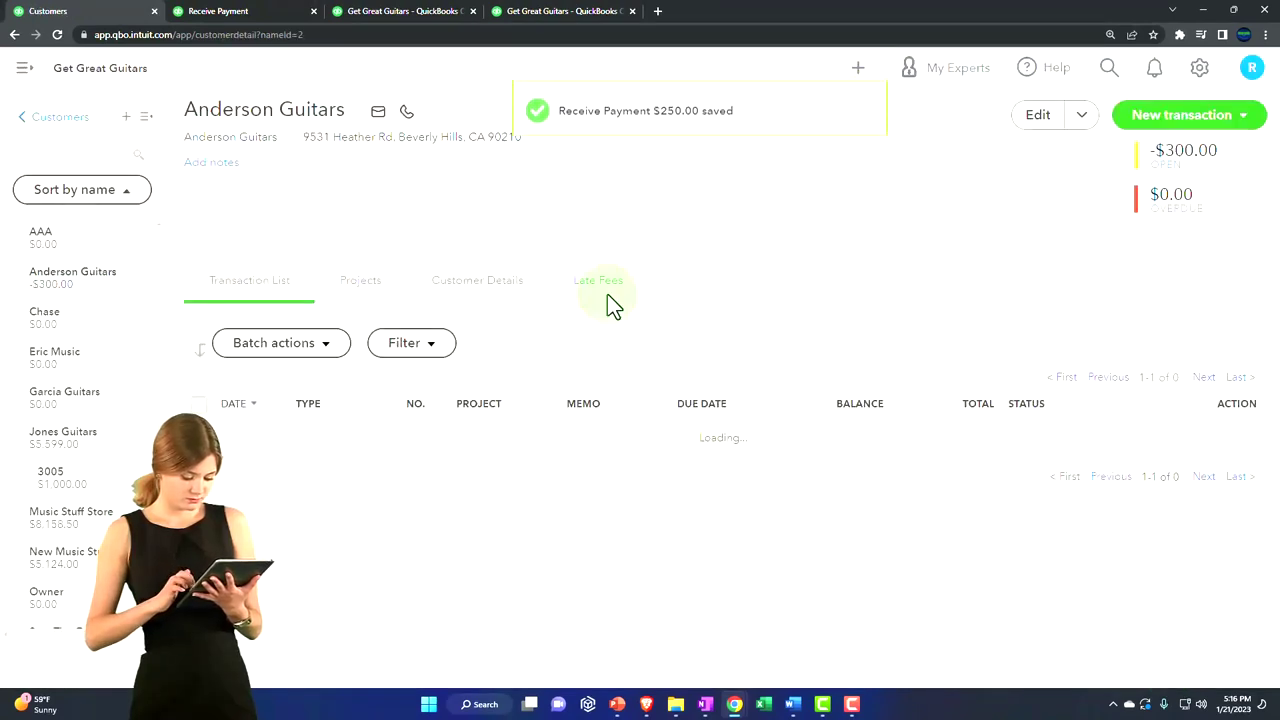
Rerun the Balance Sheet report for 01/01/2023 to 02/28/2023 to include the new payment
left_click(245, 14)
scroll(463, 334, "up", 3)
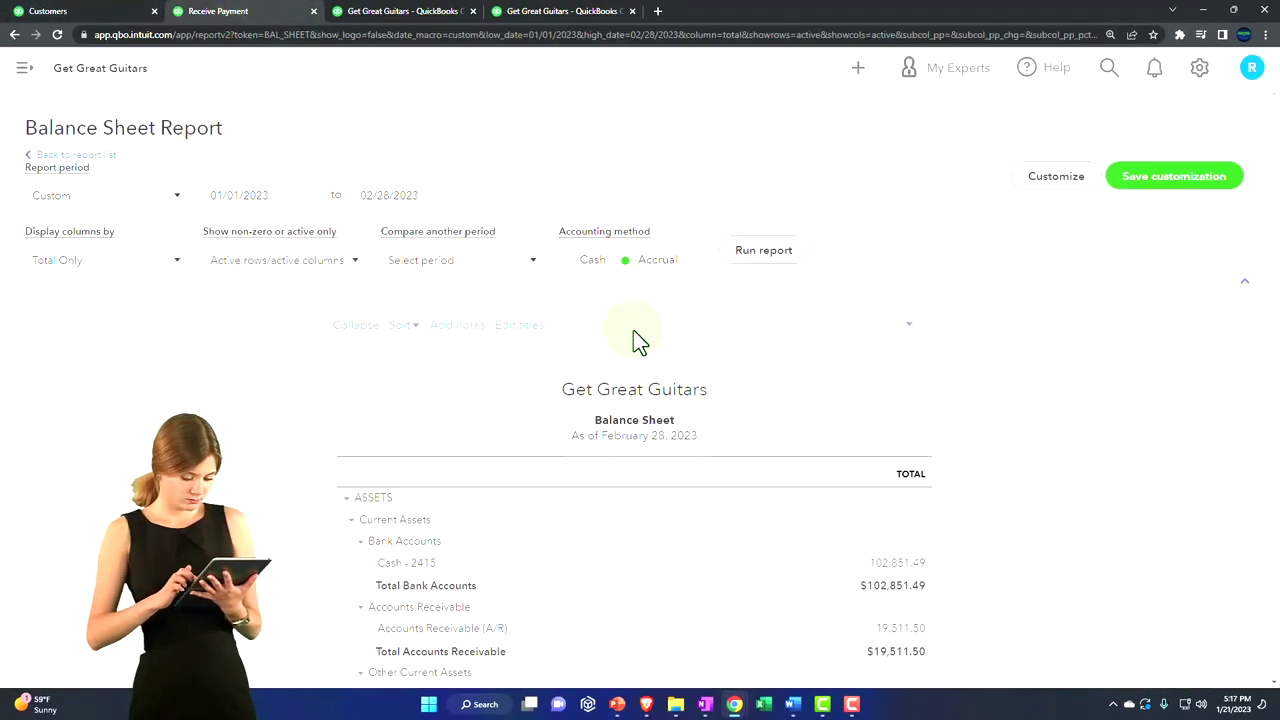
left_click(757, 255)
key("ctrl+plus")
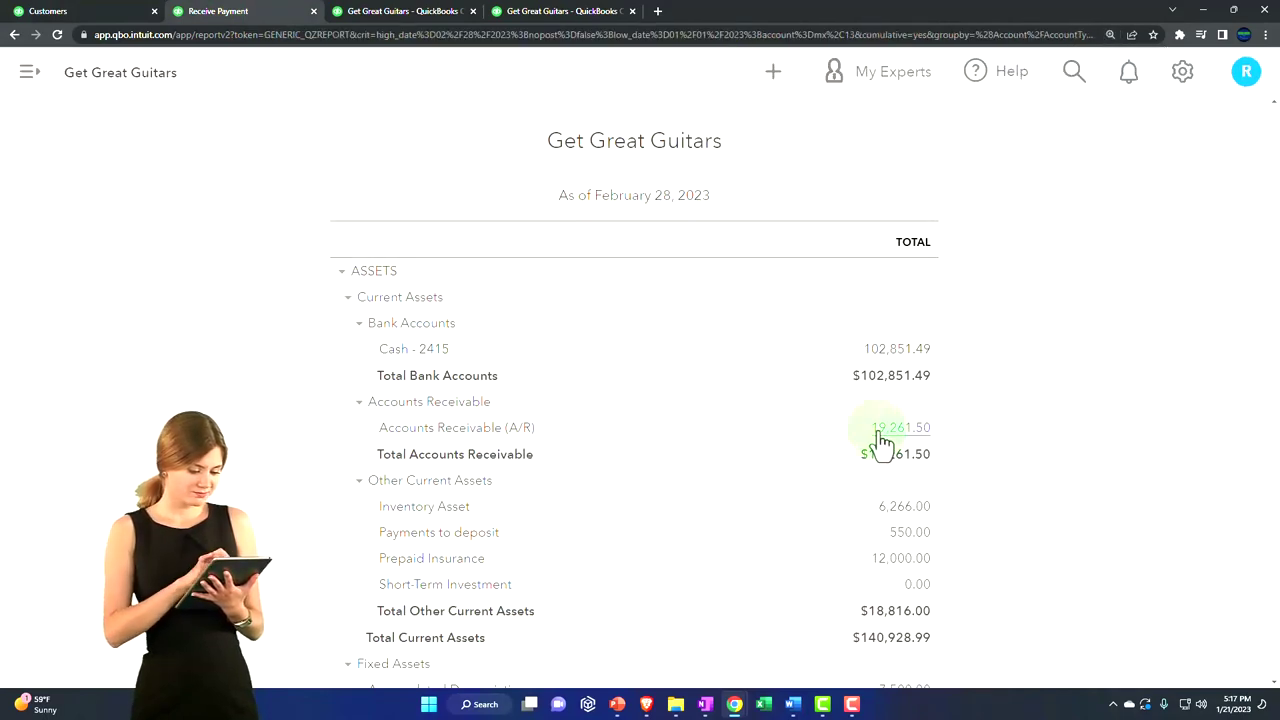
Open the transaction detail behind Accounts Receivable (A/R) and examine its most recent payments
left_click(880, 430)
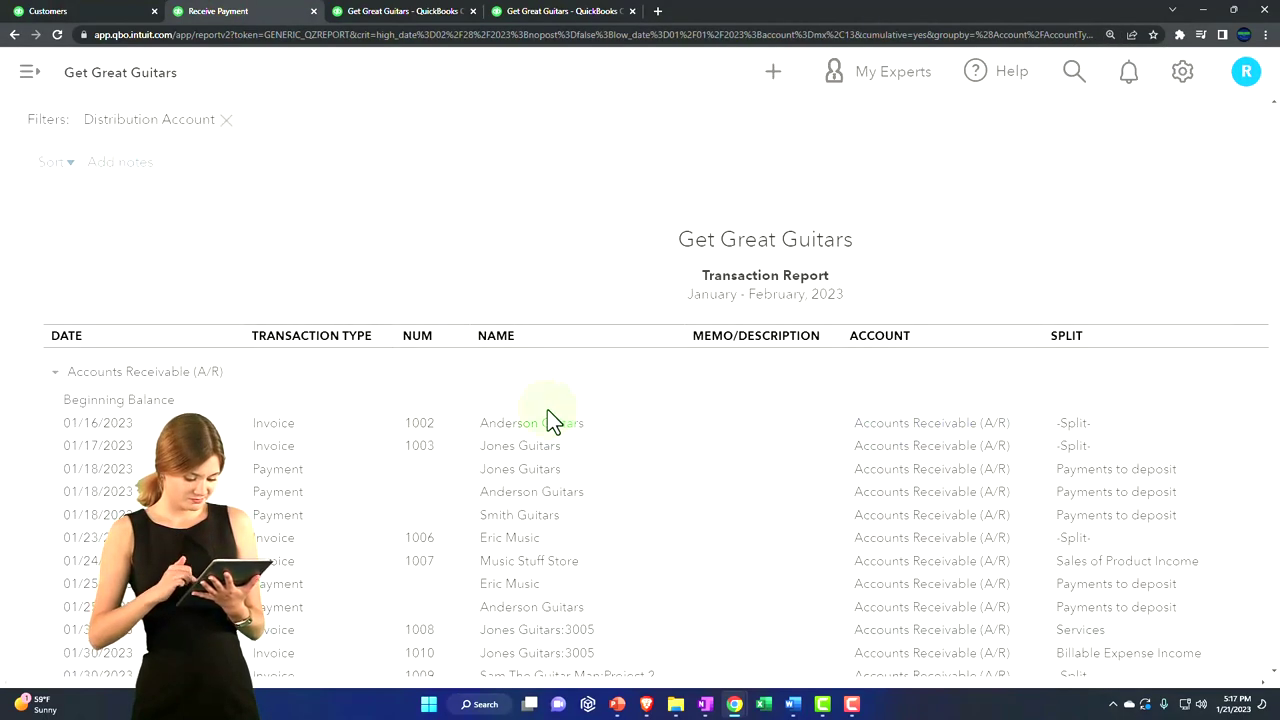
scroll(547, 420, "down", 3)
key("ctrl+plus")
key("ctrl+minus")
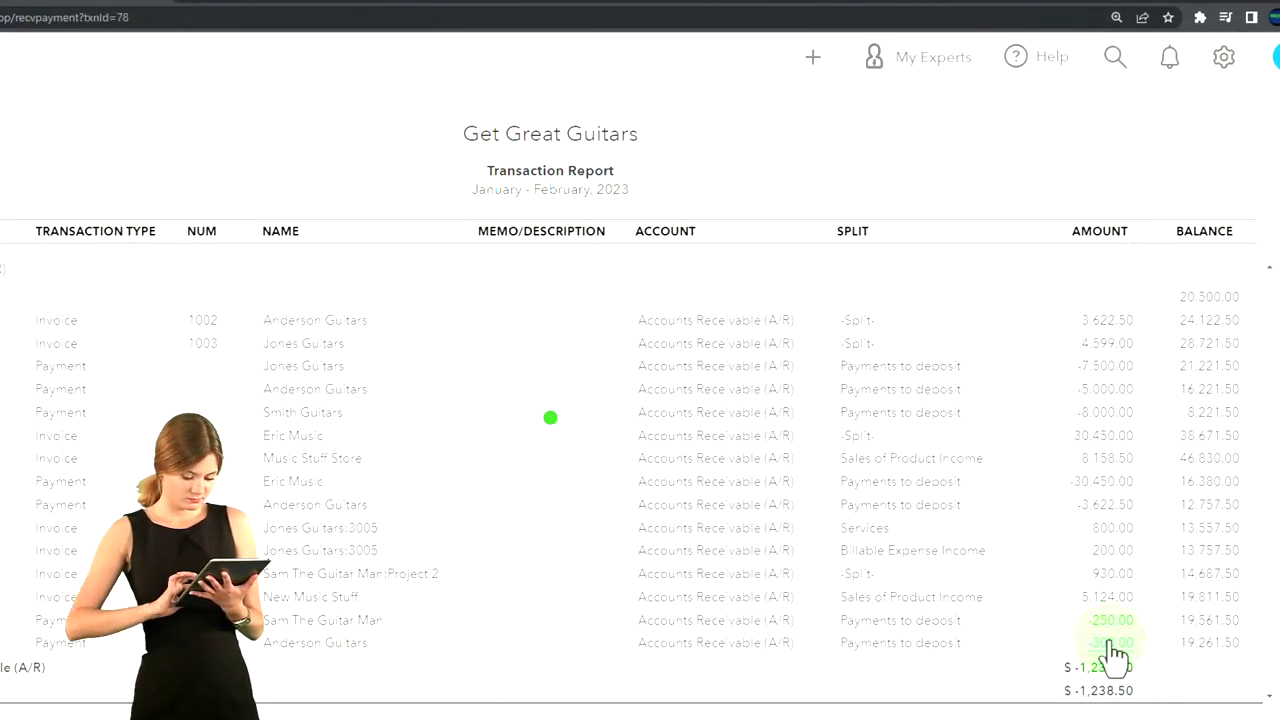
Open the latest Anderson Guitars payment from the transaction report, review its form, and close it
left_click(1111, 643)
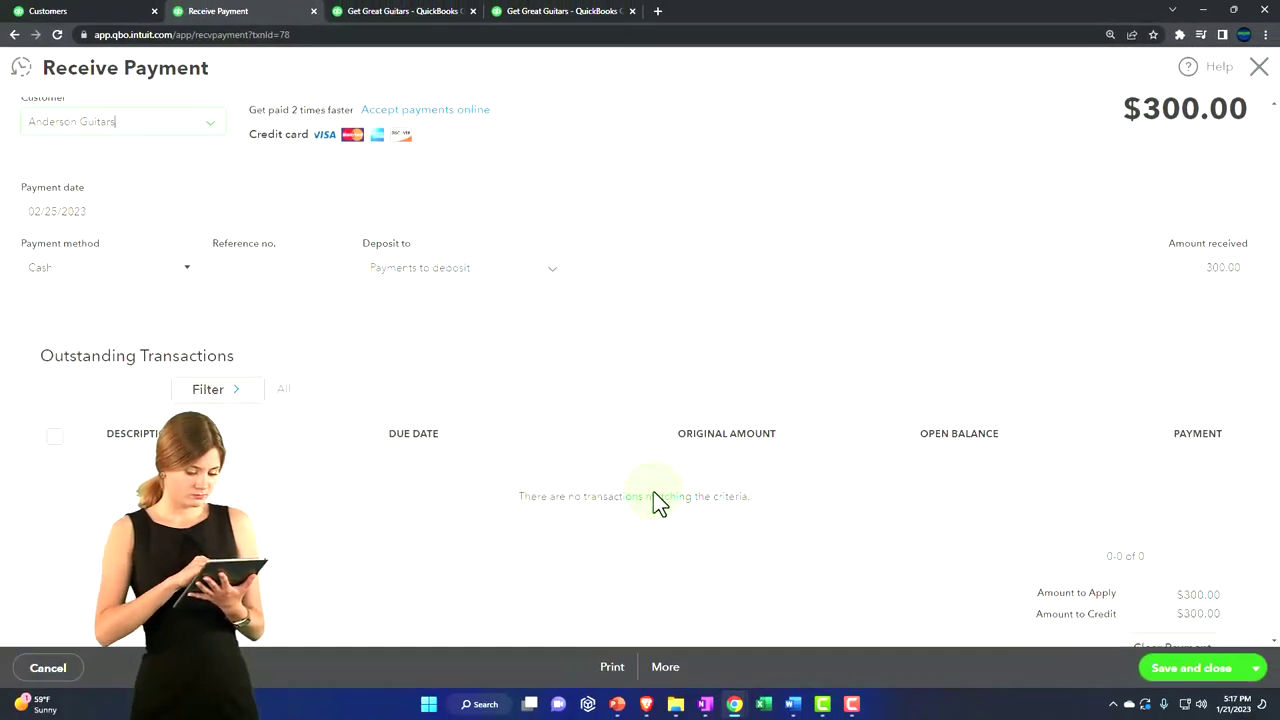
scroll(653, 491, "down", 2)
scroll(653, 491, "up", 3)
left_click(1260, 69)
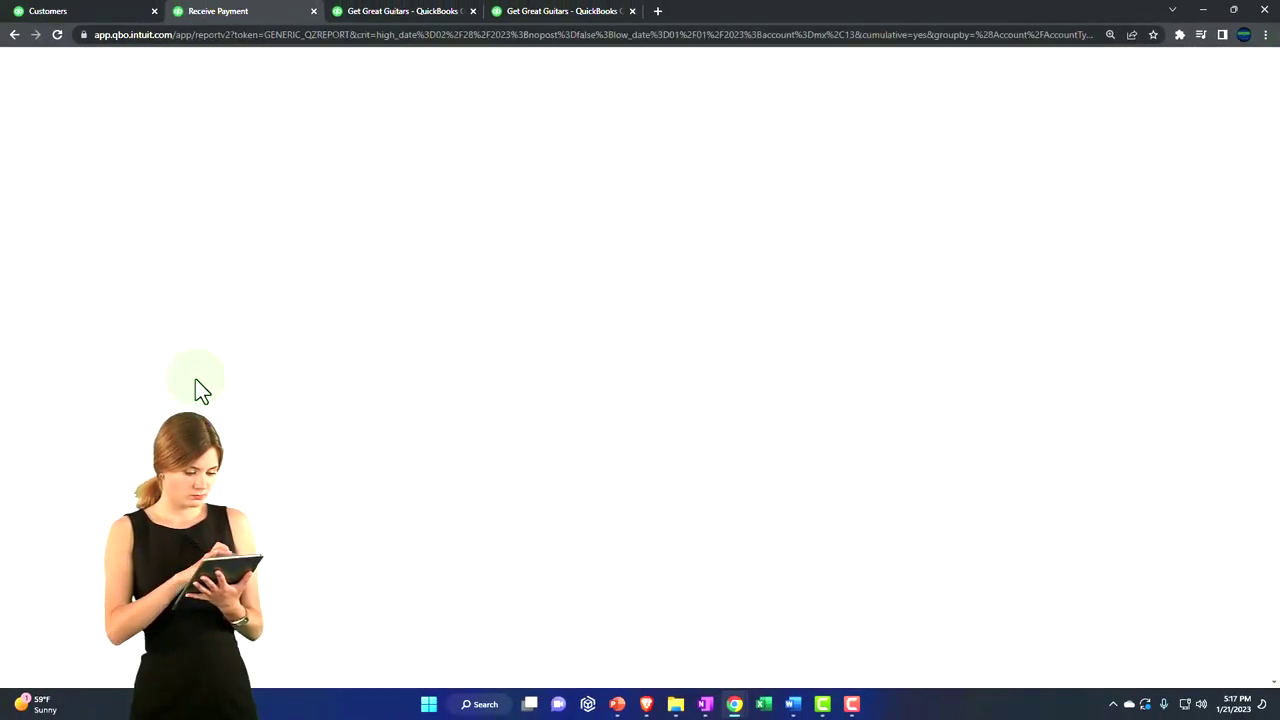
Return from the transaction report to the Balance Sheet and review the Payments to deposit line
scroll(86, 371, "up", 3)
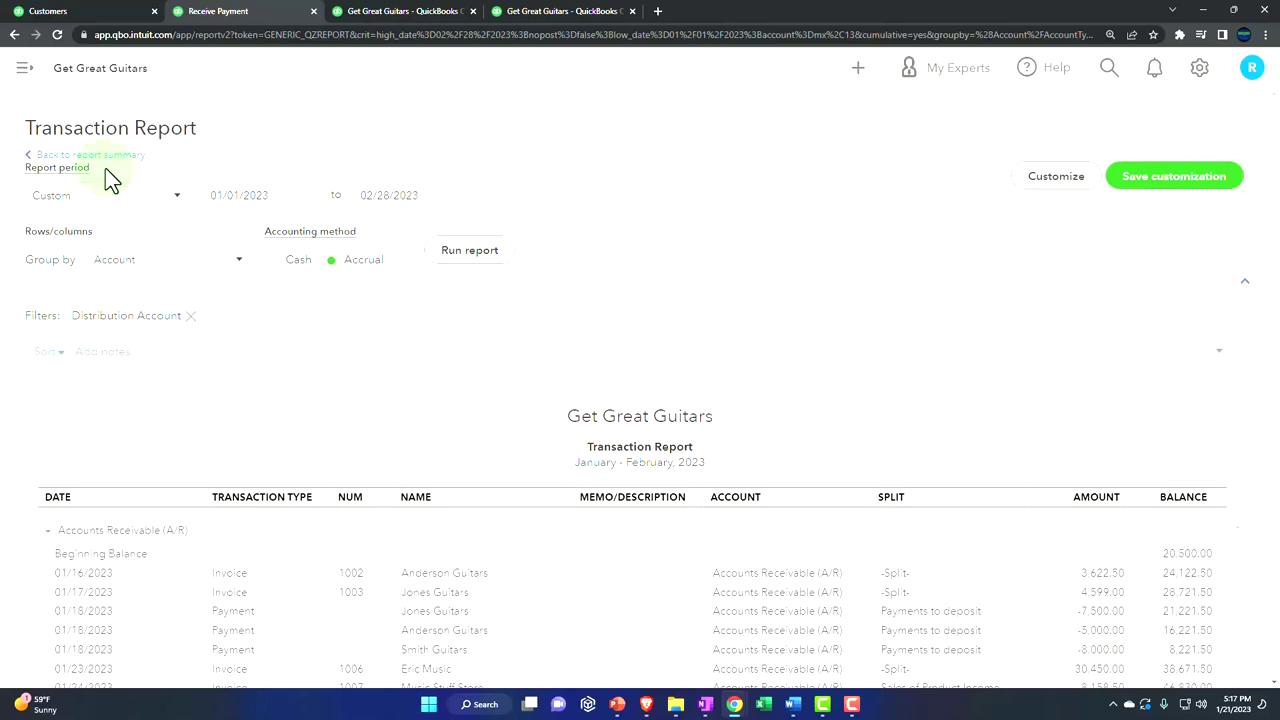
left_click(110, 156)
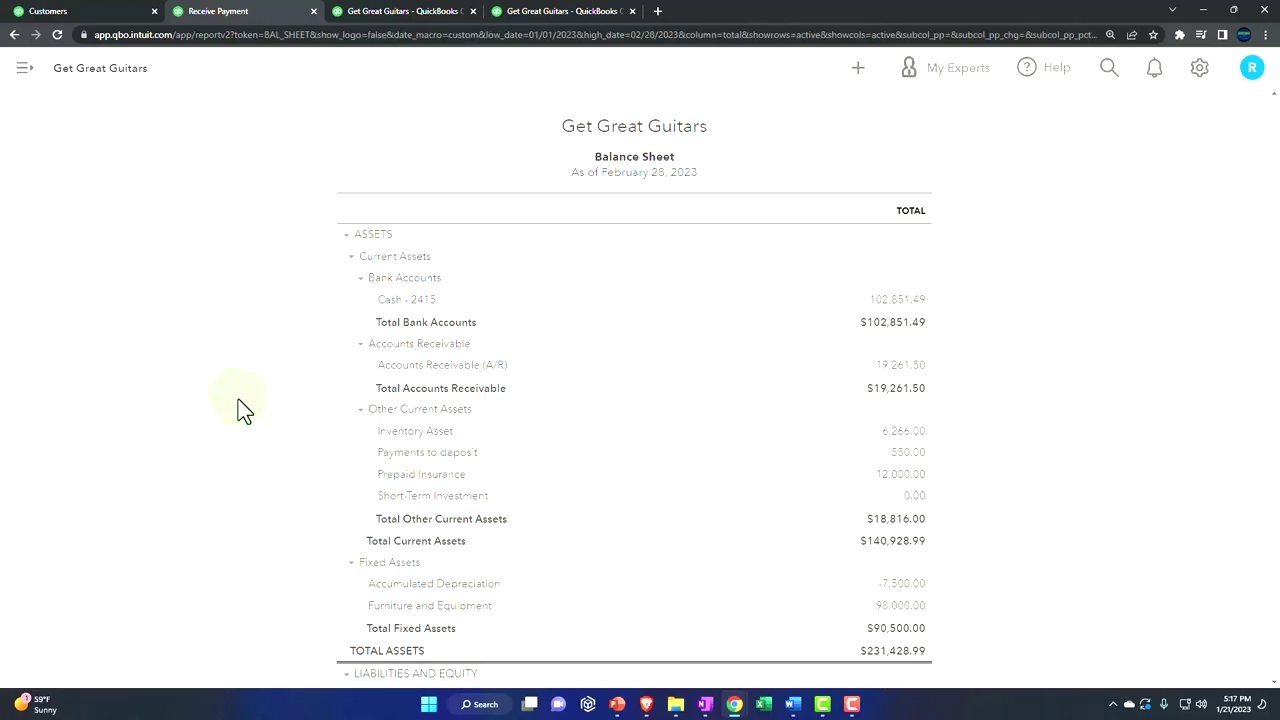
scroll(243, 410, "down", 2)
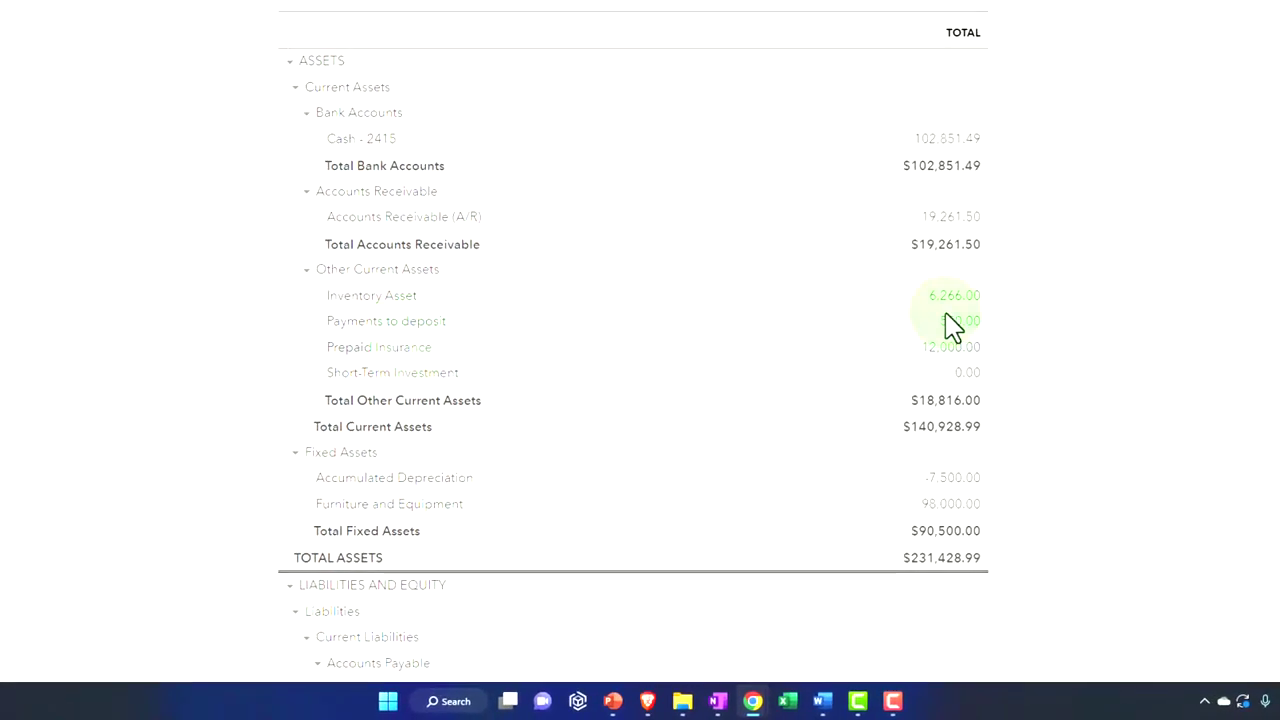
Rerun the Customer Balance Detail report for all dates and examine the Sam The Guitar Man entries
left_click(588, 24)
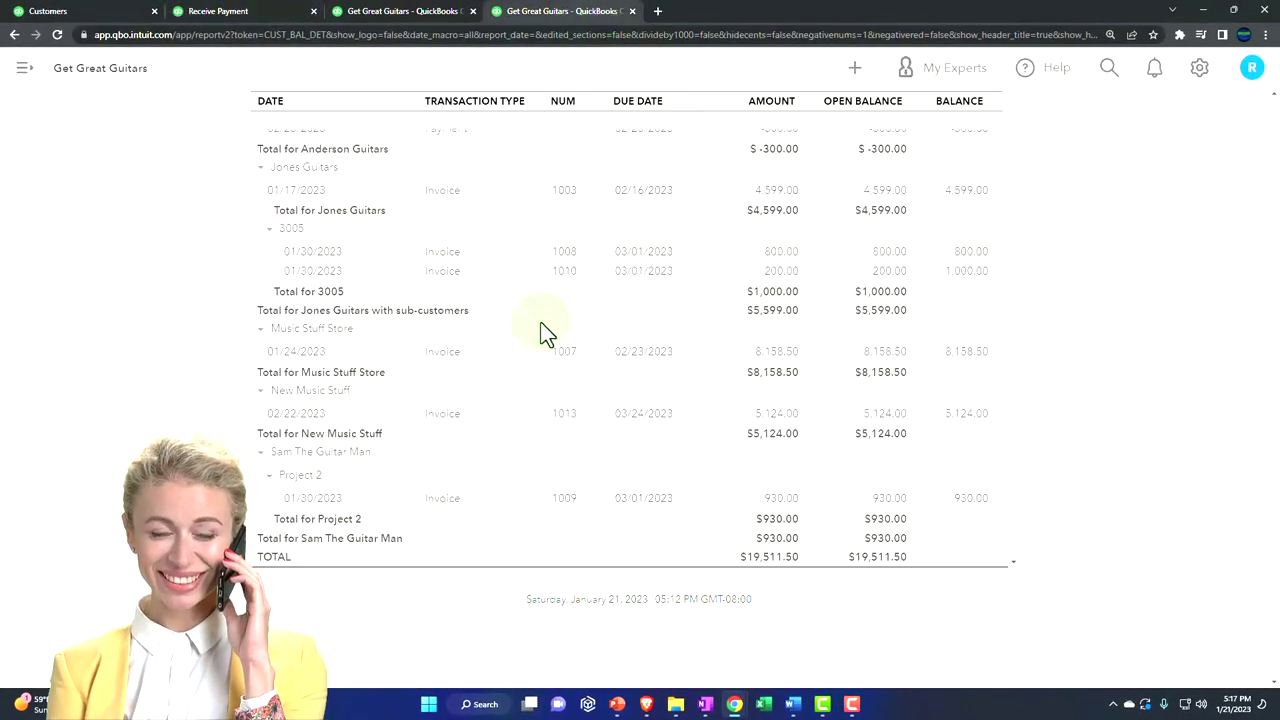
scroll(530, 335, "up", 4)
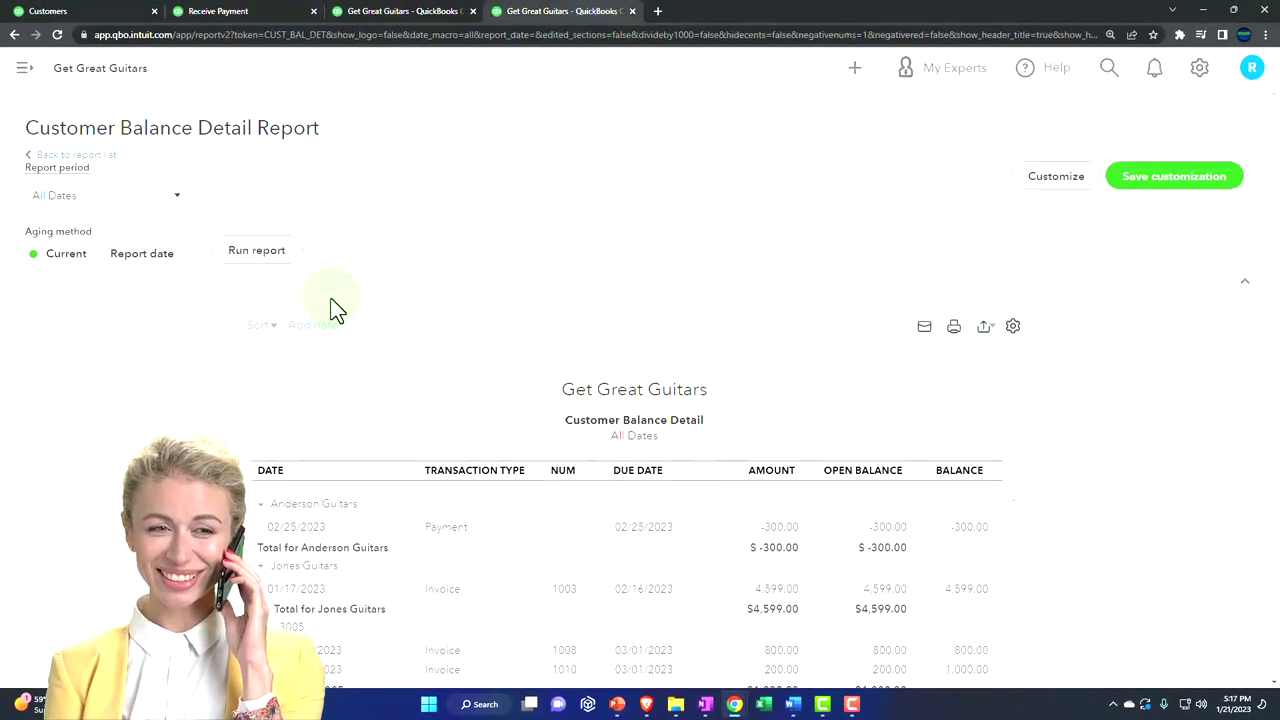
left_click(252, 248)
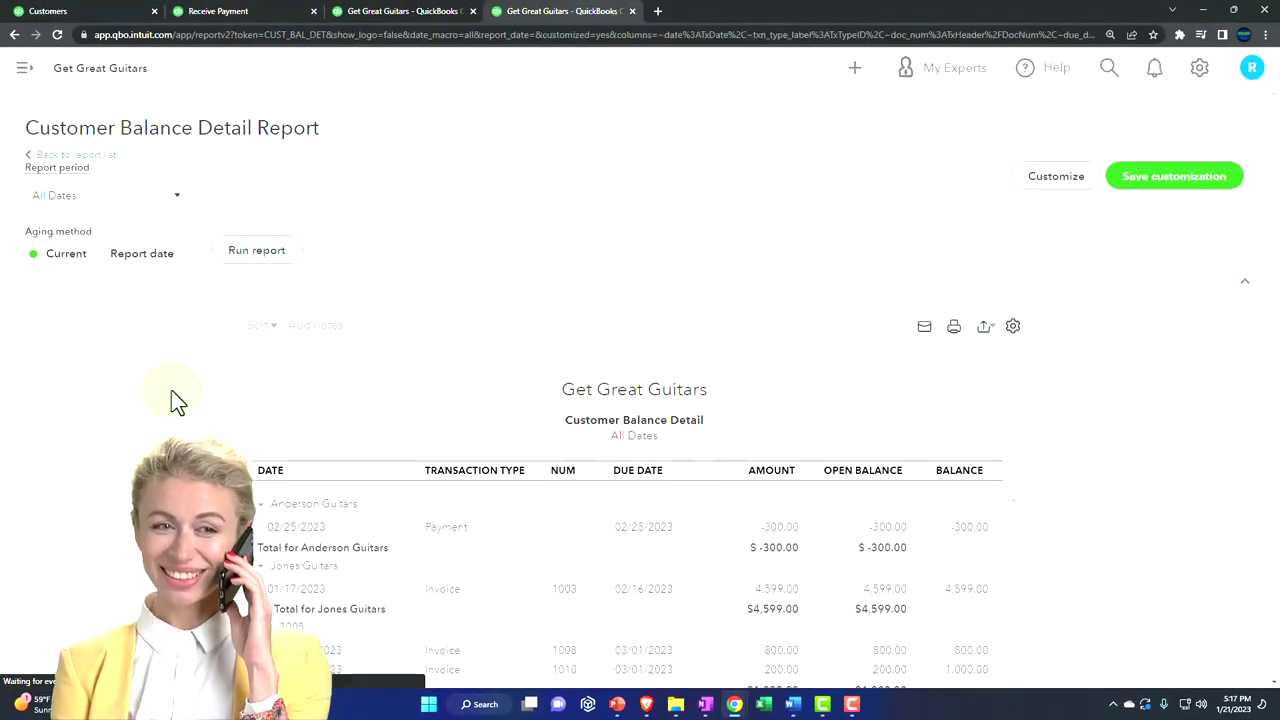
scroll(165, 410, "down", 2)
key("ctrl+plus")
scroll(158, 440, "down", 3)
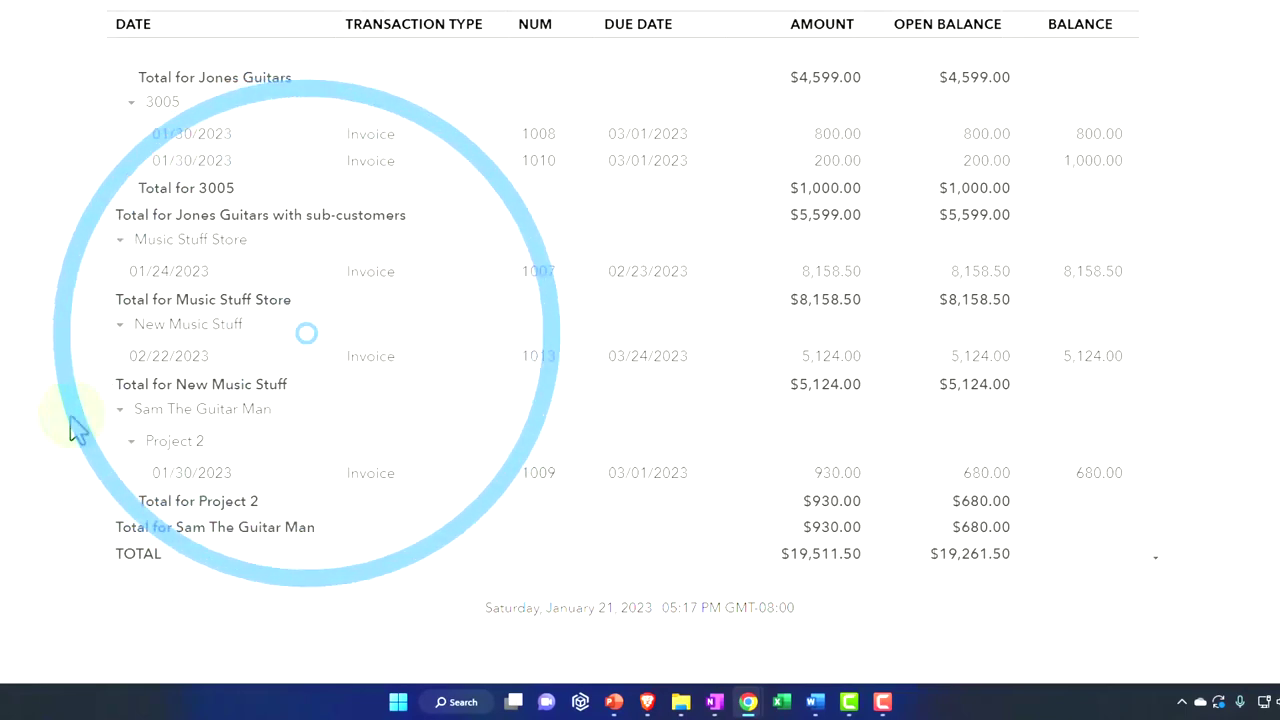
scroll(80, 425, "up", 3)
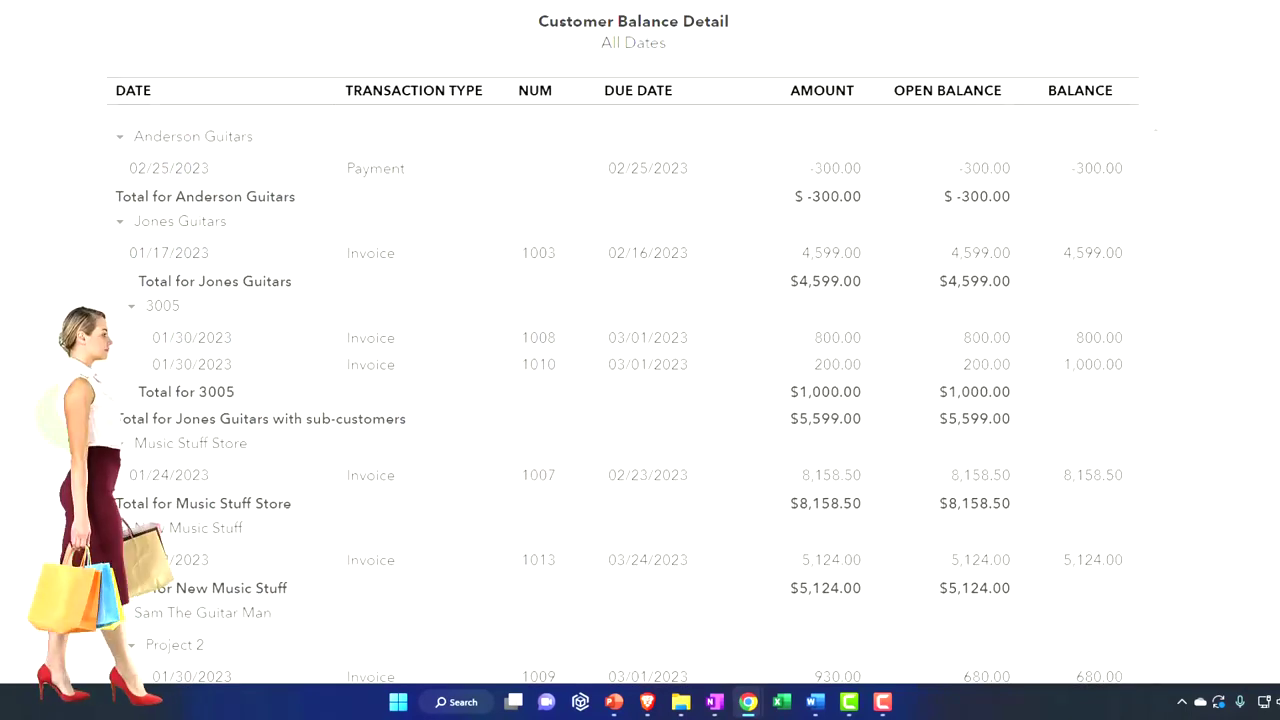
scroll(640, 400, "down", 2)
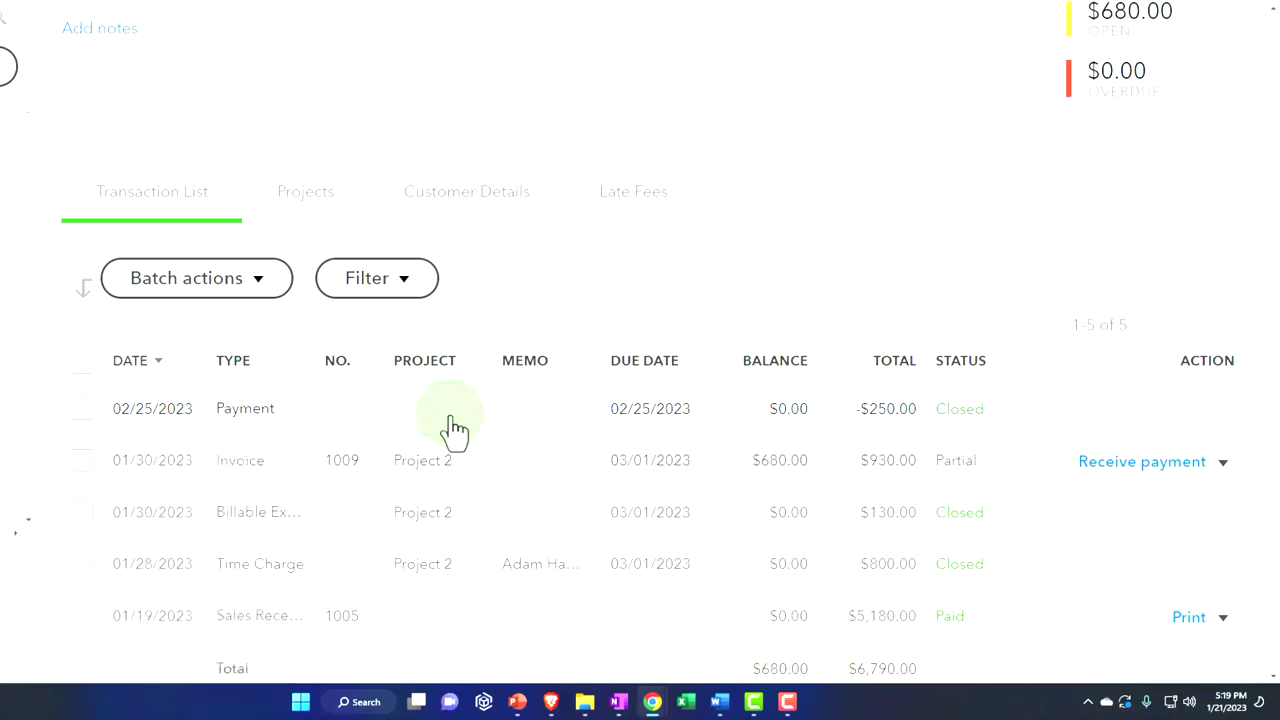
Reopen Sam The Guitar Man's 02/25/2023 payment, unapply it from Invoice # 1009, and save it as a credit, accepting the linked-transaction change
left_click(455, 428)
scroll(520, 515, "down", 1)
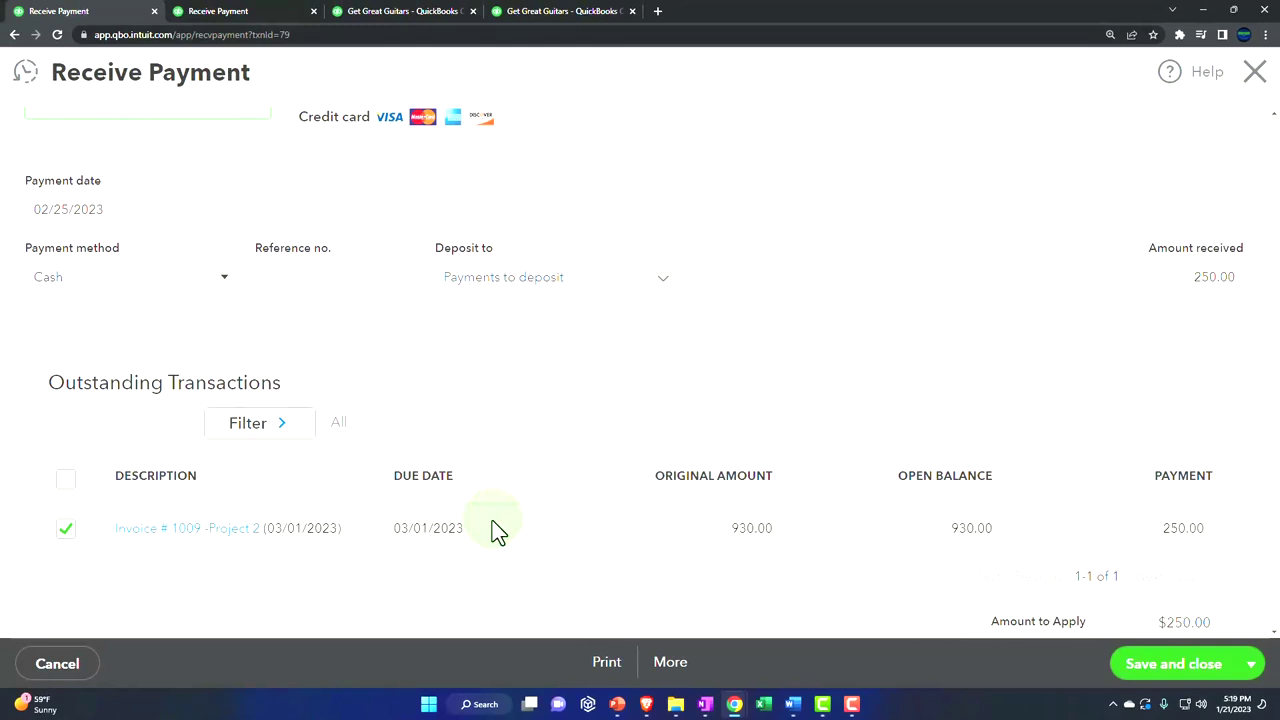
left_click(66, 528)
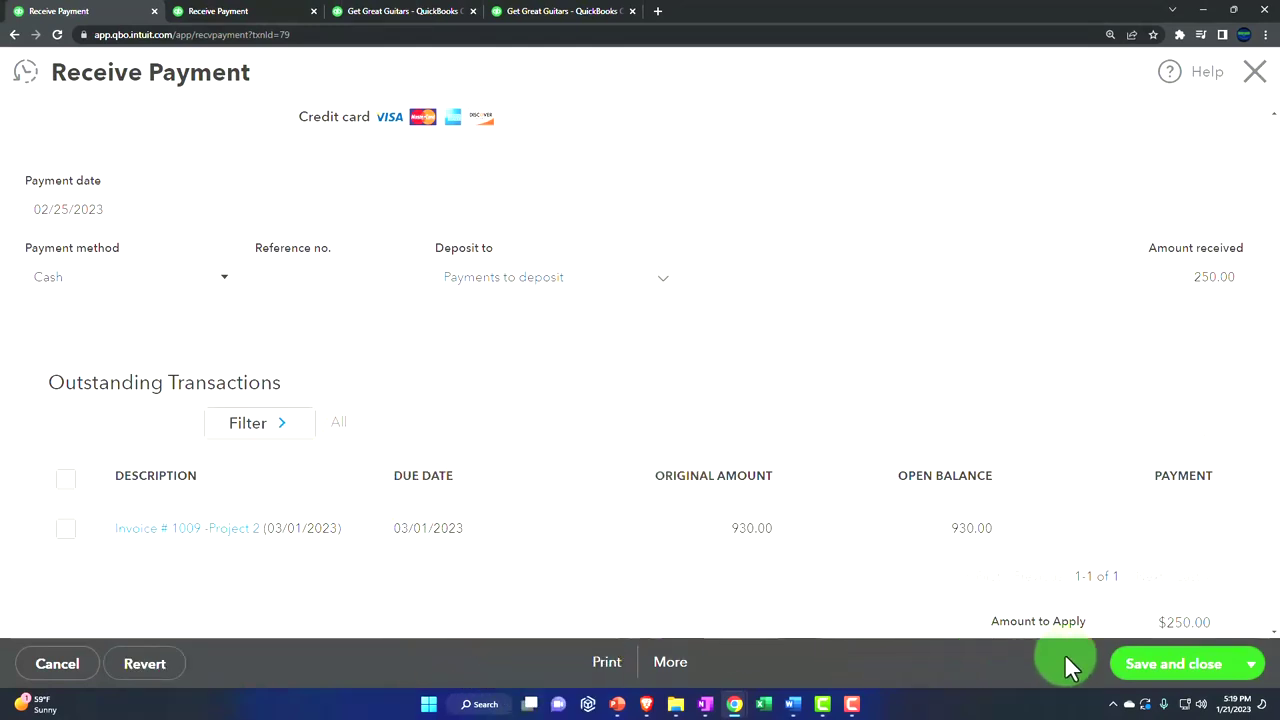
left_click(1157, 670)
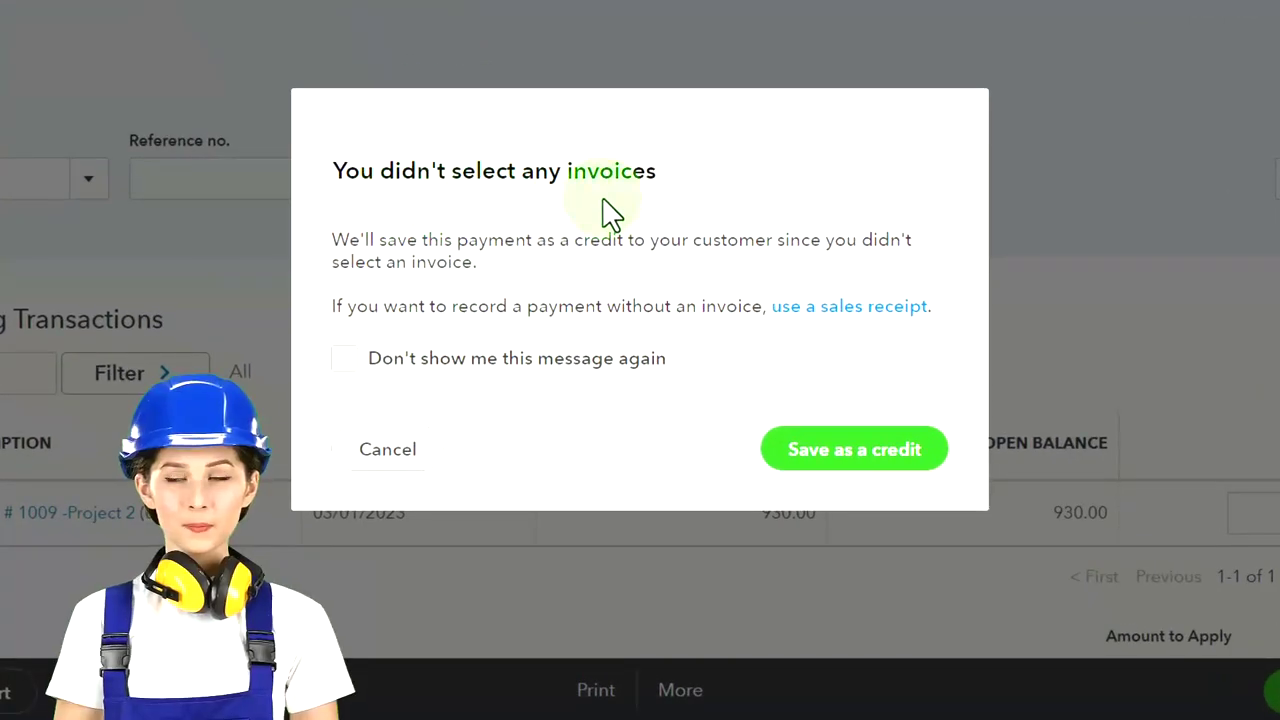
left_click(825, 452)
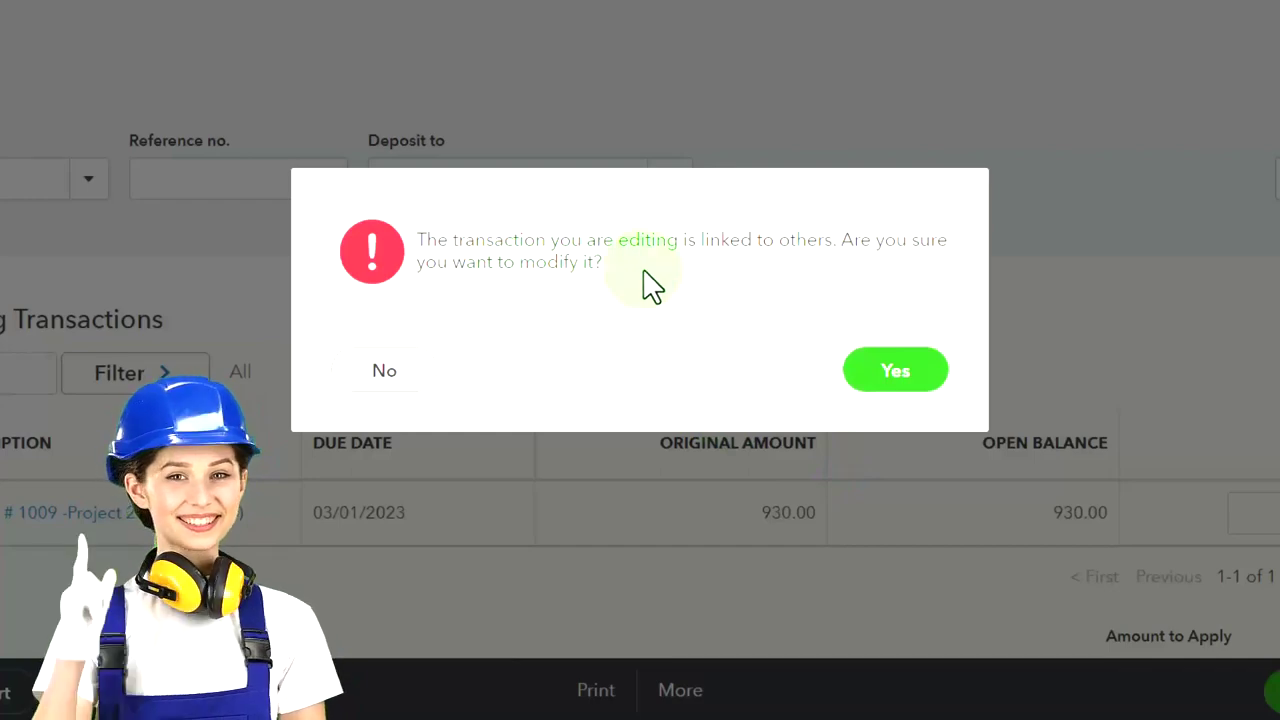
left_click(870, 374)
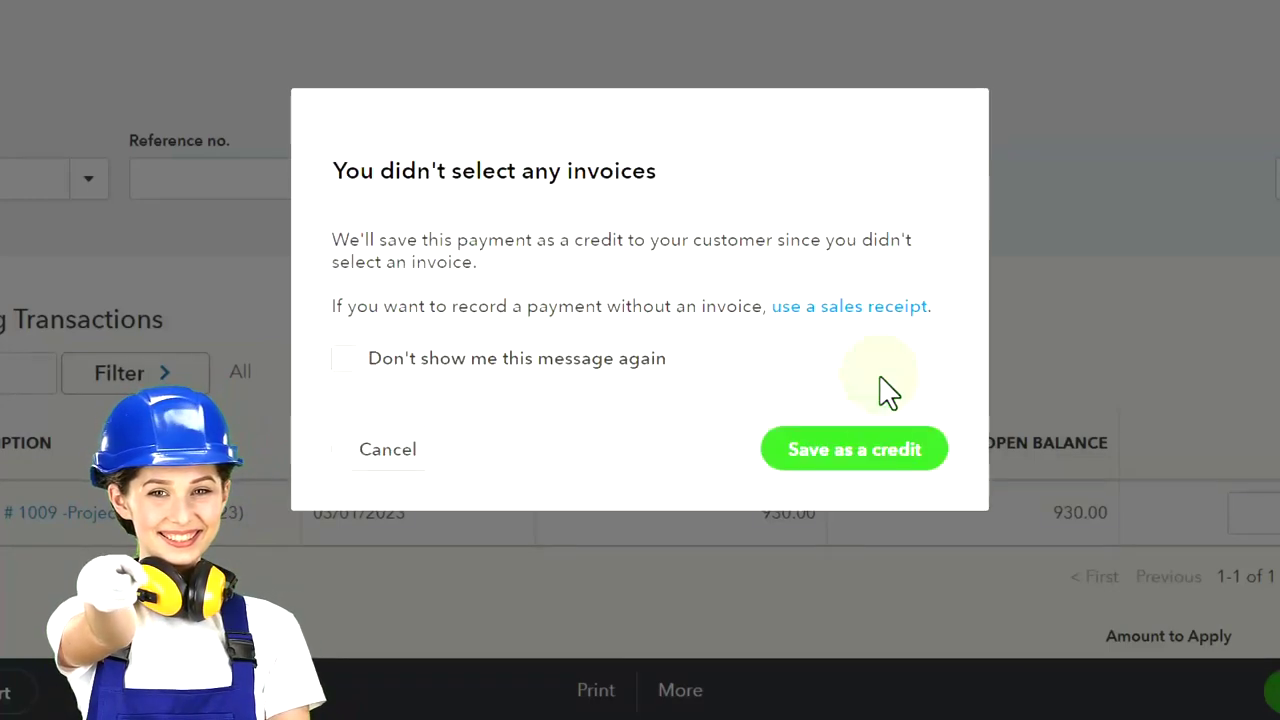
left_click(880, 470)
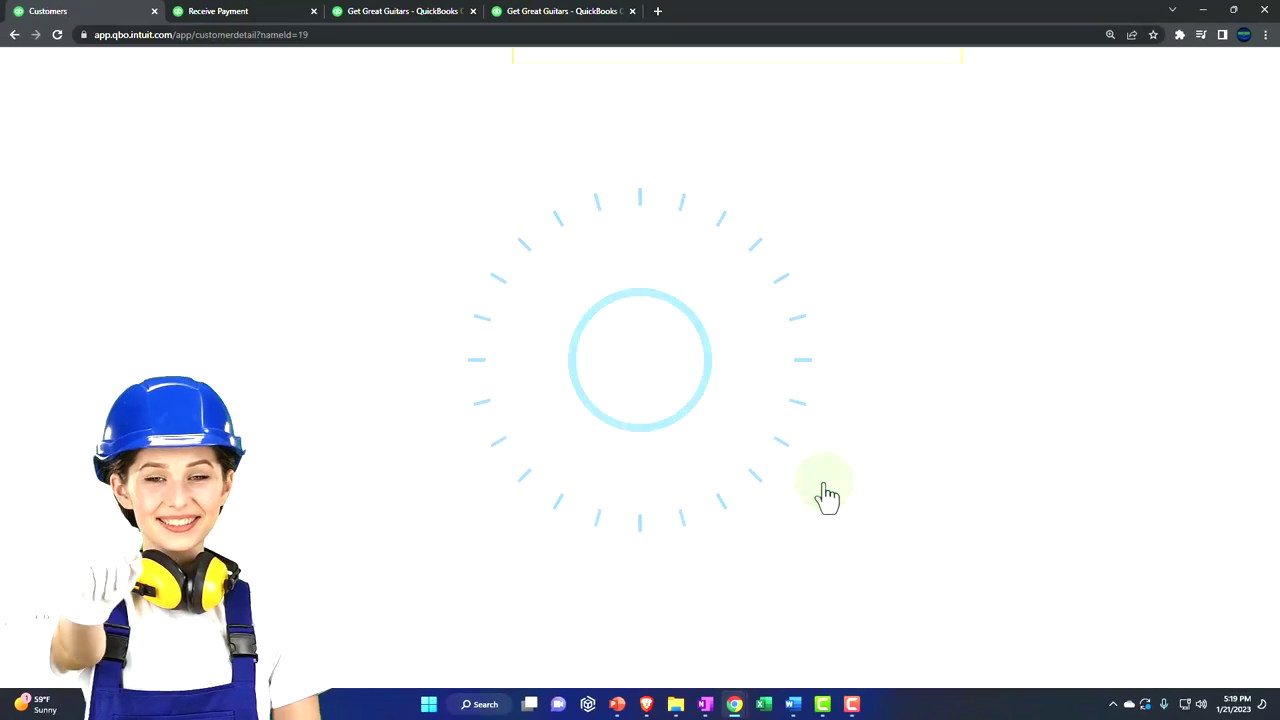
scroll(826, 496, "down", 1)
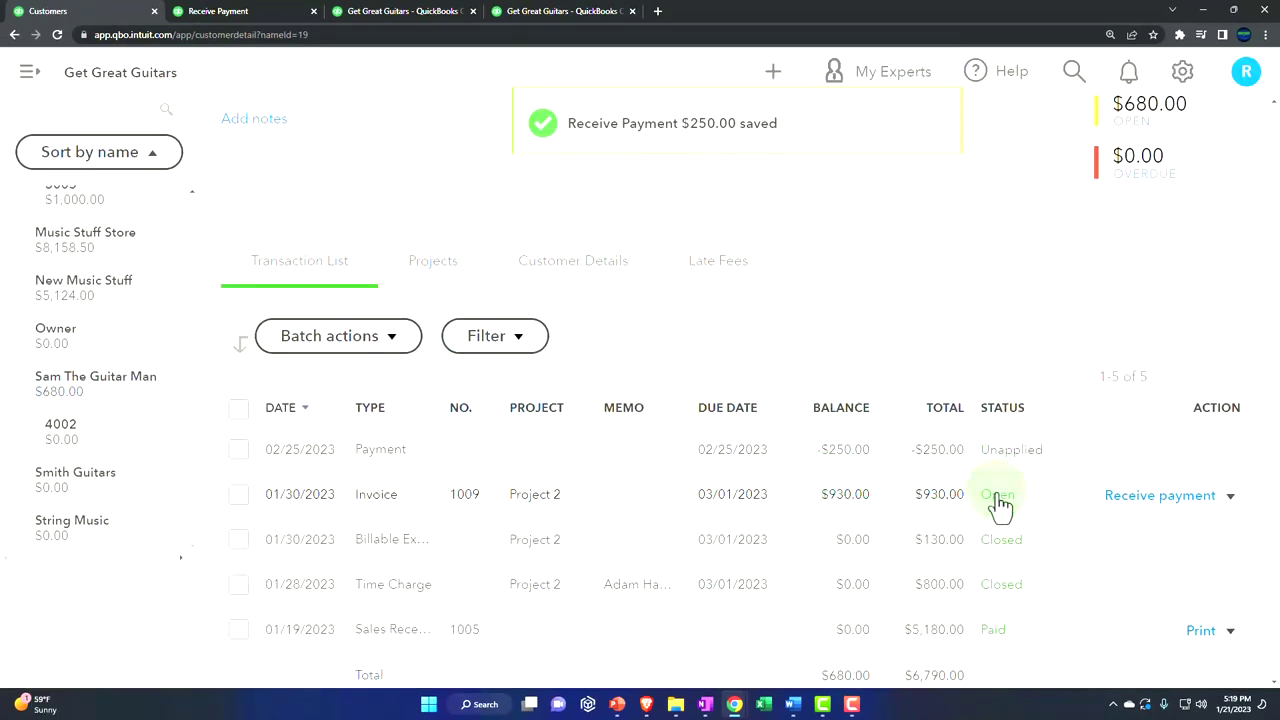
Refresh the Customer Balance Detail report and examine Sam The Guitar Man's unapplied payment, Project 2 invoice and the report total
left_click(563, 12)
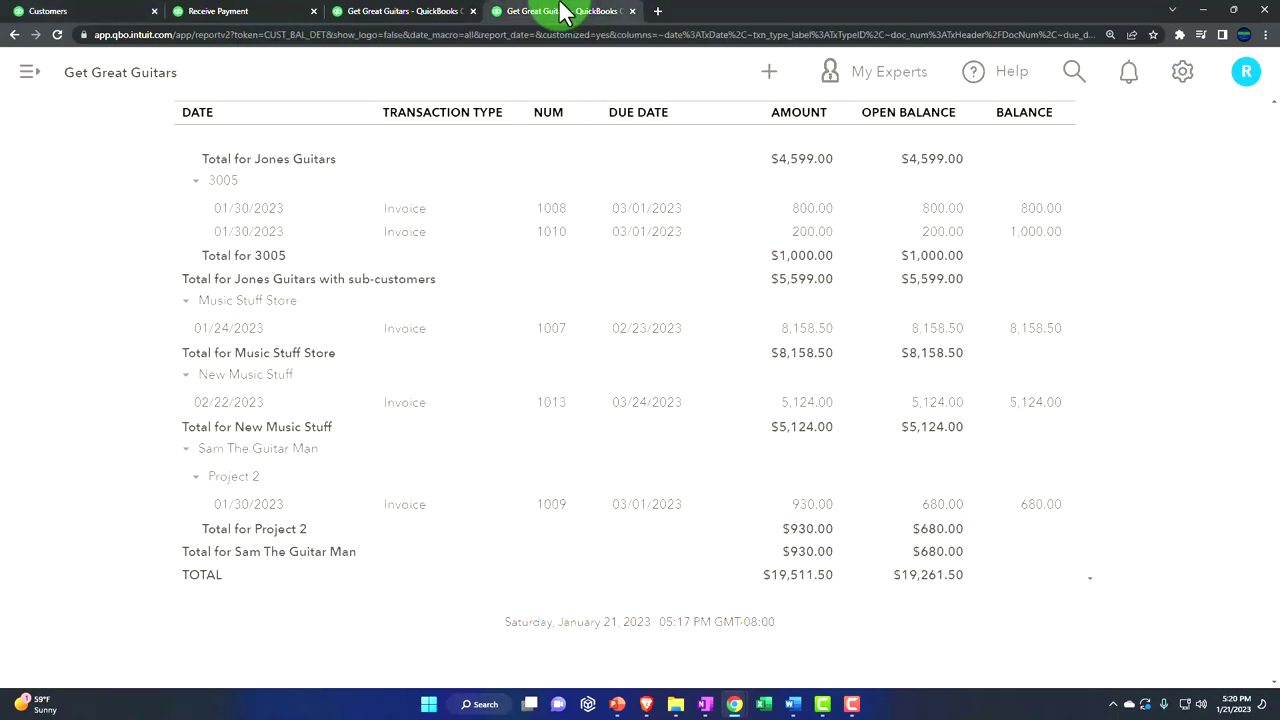
scroll(800, 280, "up", 10)
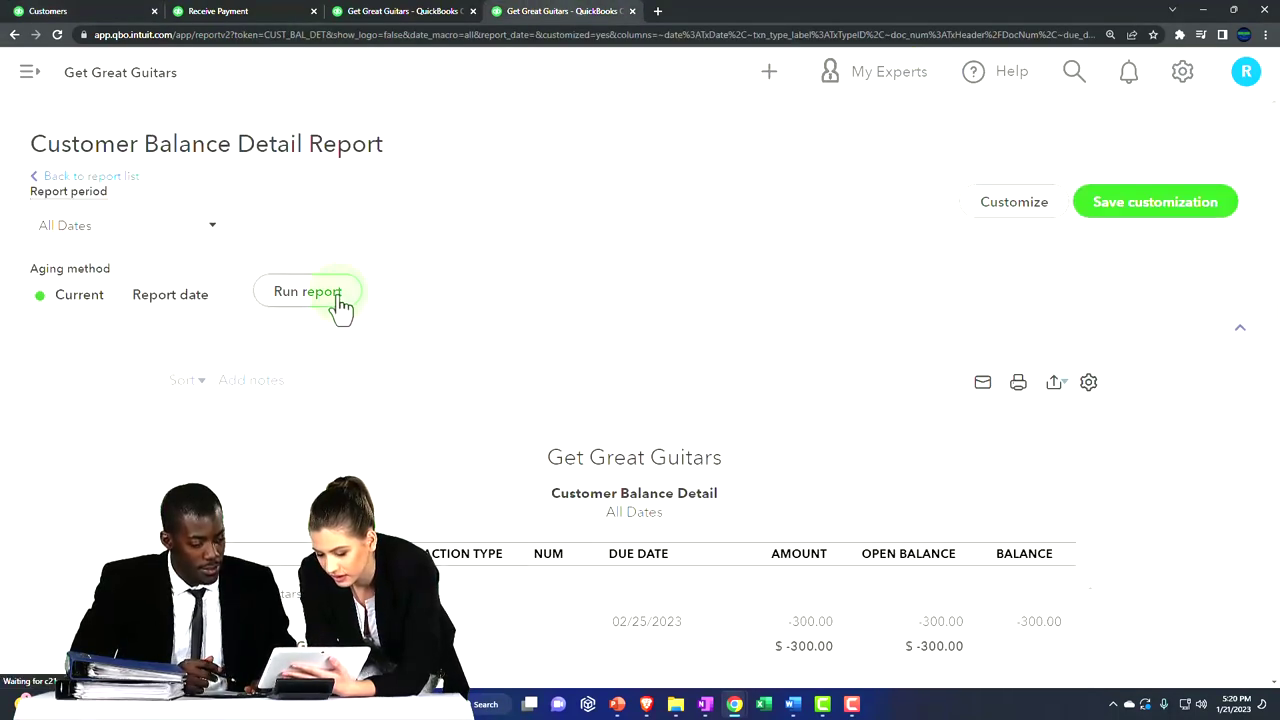
scroll(157, 443, "down", 3)
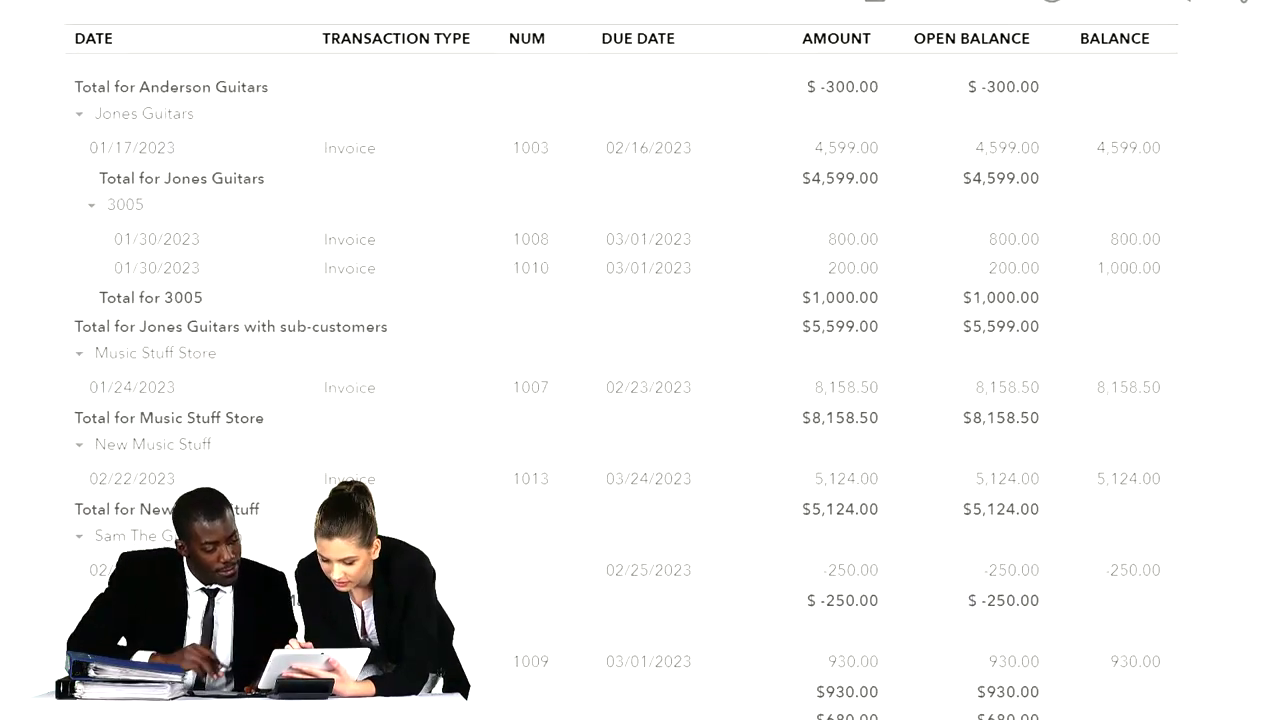
scroll(620, 380, "down", 2)
key("ctrl+plus")
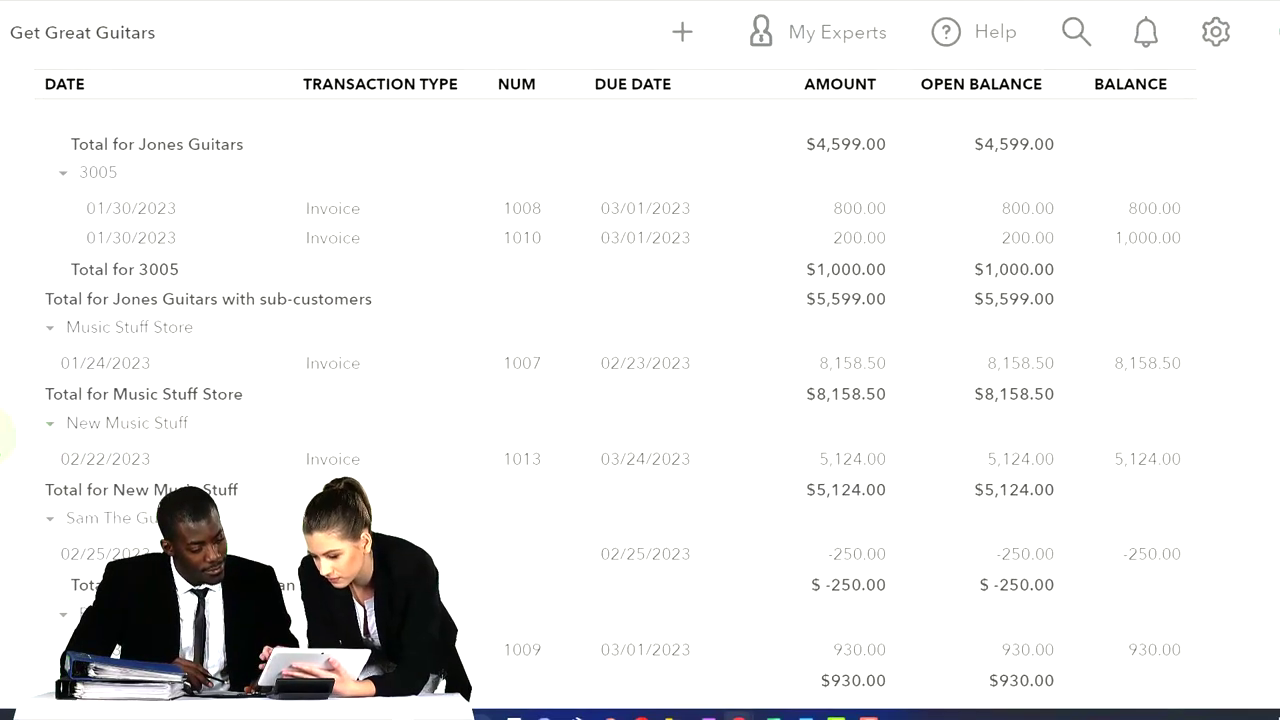
scroll(3, 435, "down", 3)
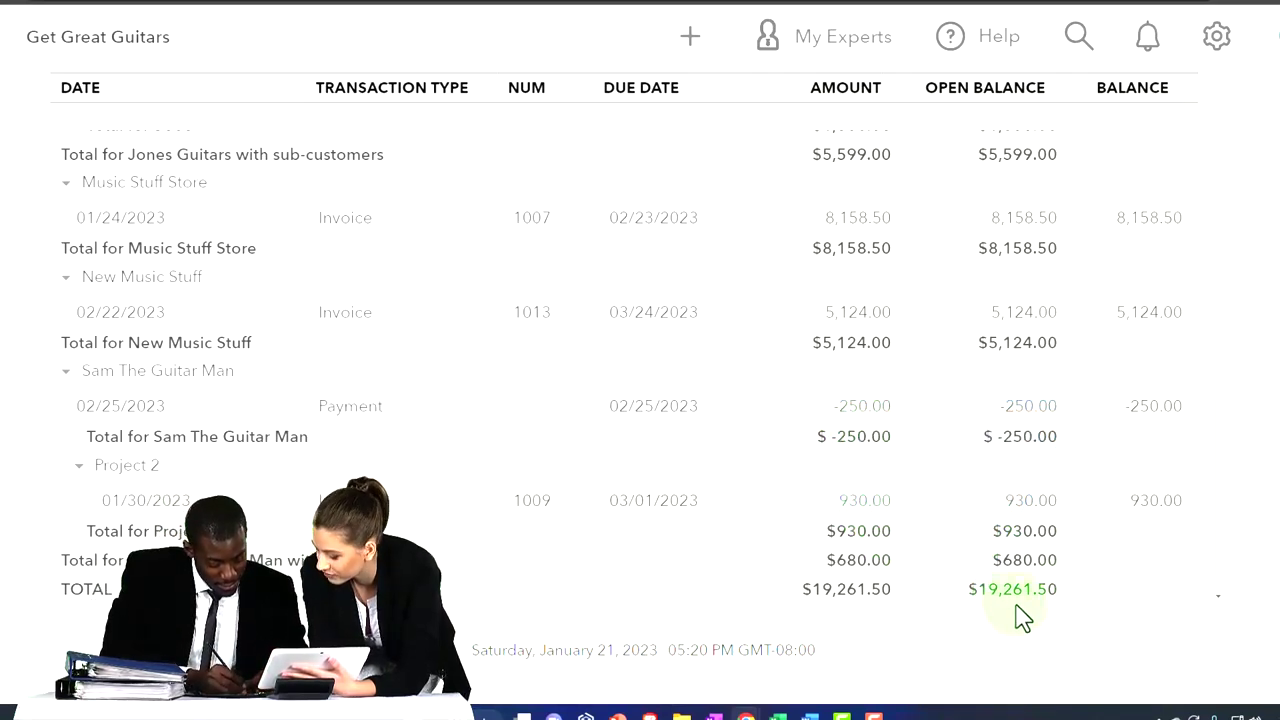
Examine the Accounts Receivable line on the February 28, 2023 Balance Sheet
left_click(258, 14)
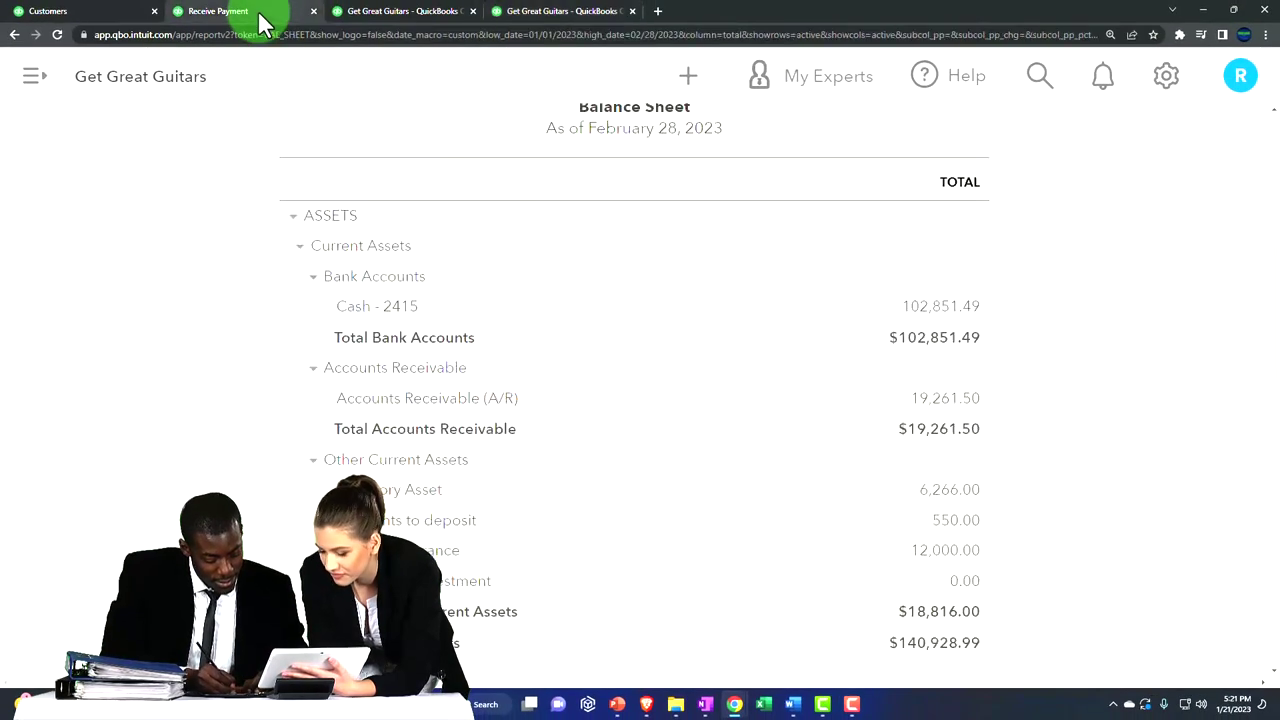
left_click(945, 385)
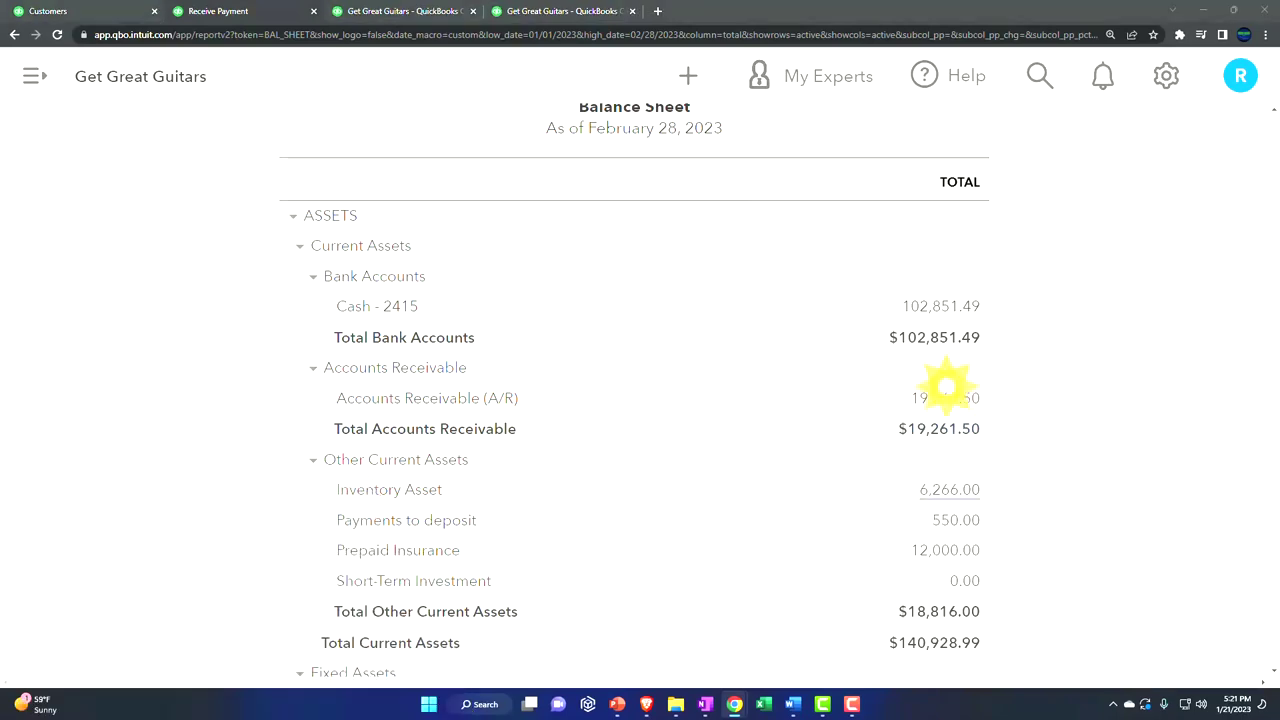
left_click(88, 12)
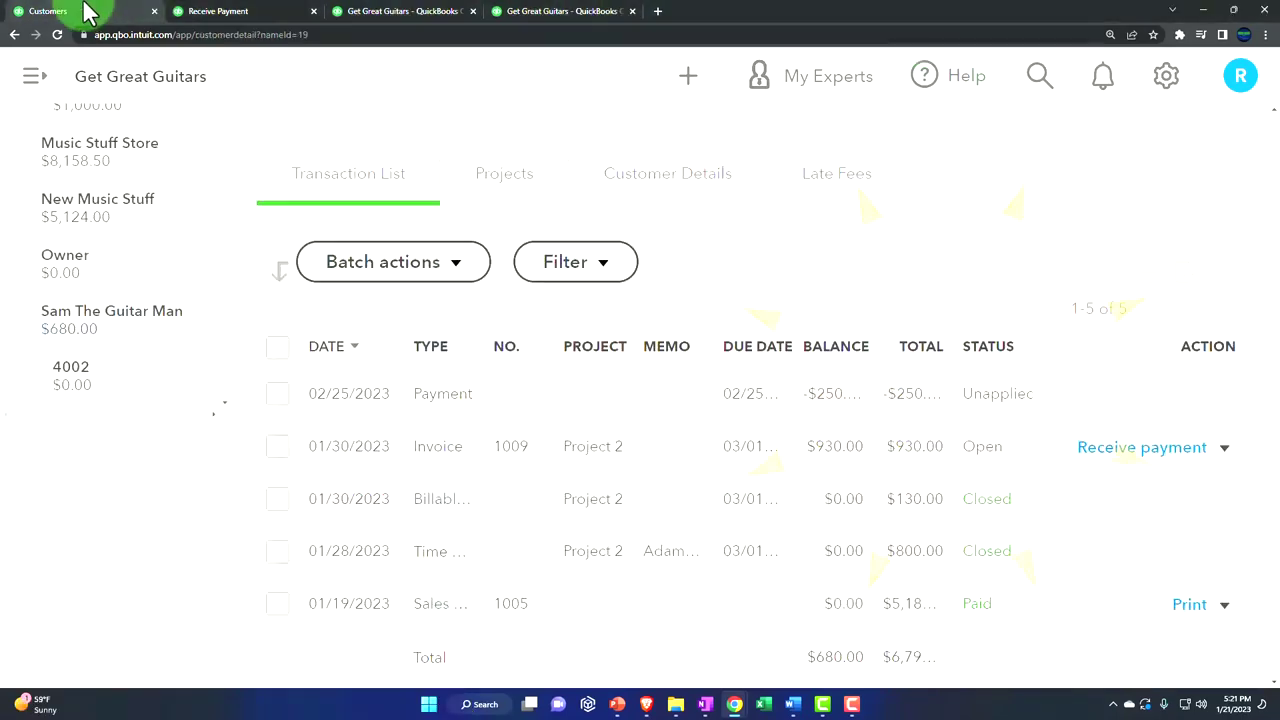
left_click(687, 78)
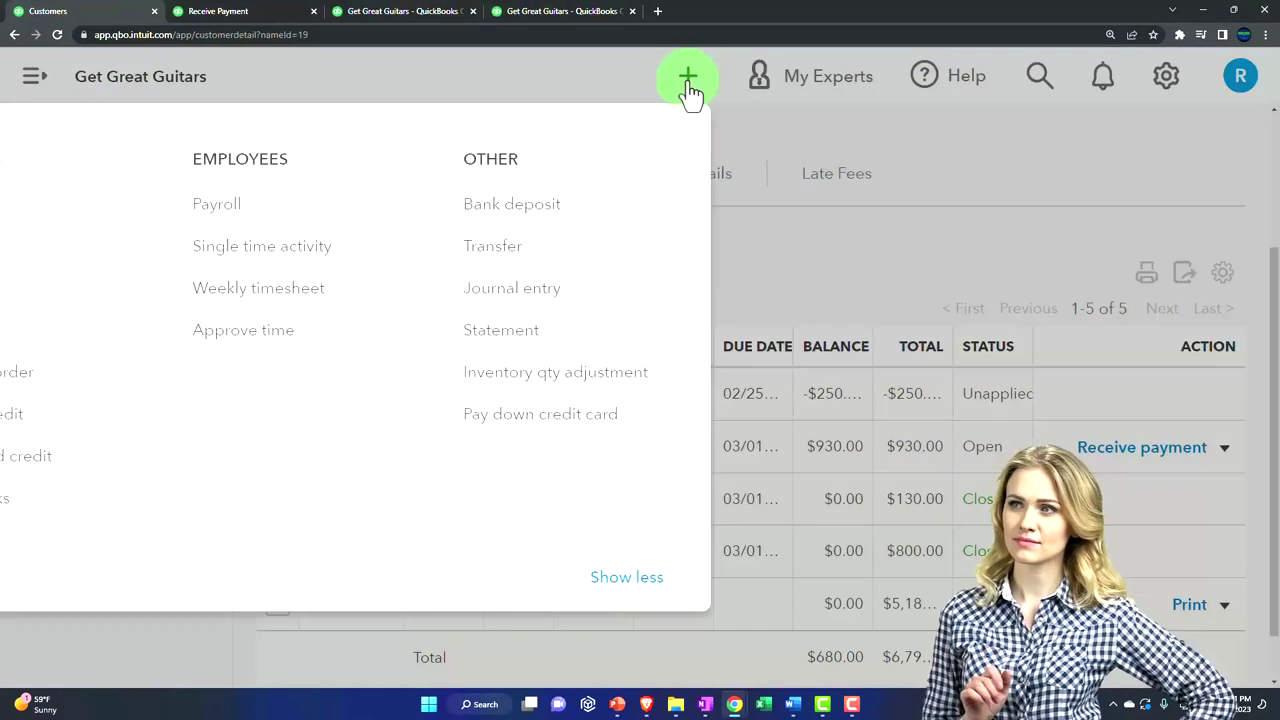
key("ctrl+plus")
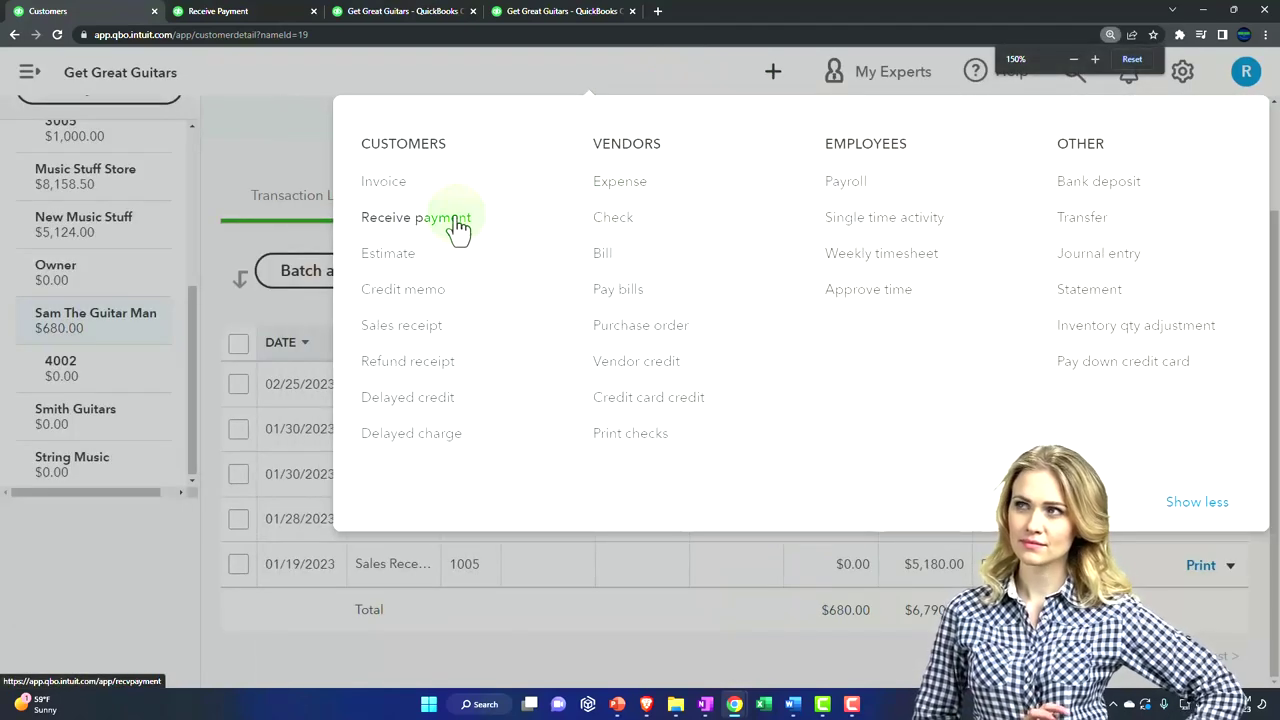
left_click(457, 228)
left_click(255, 166)
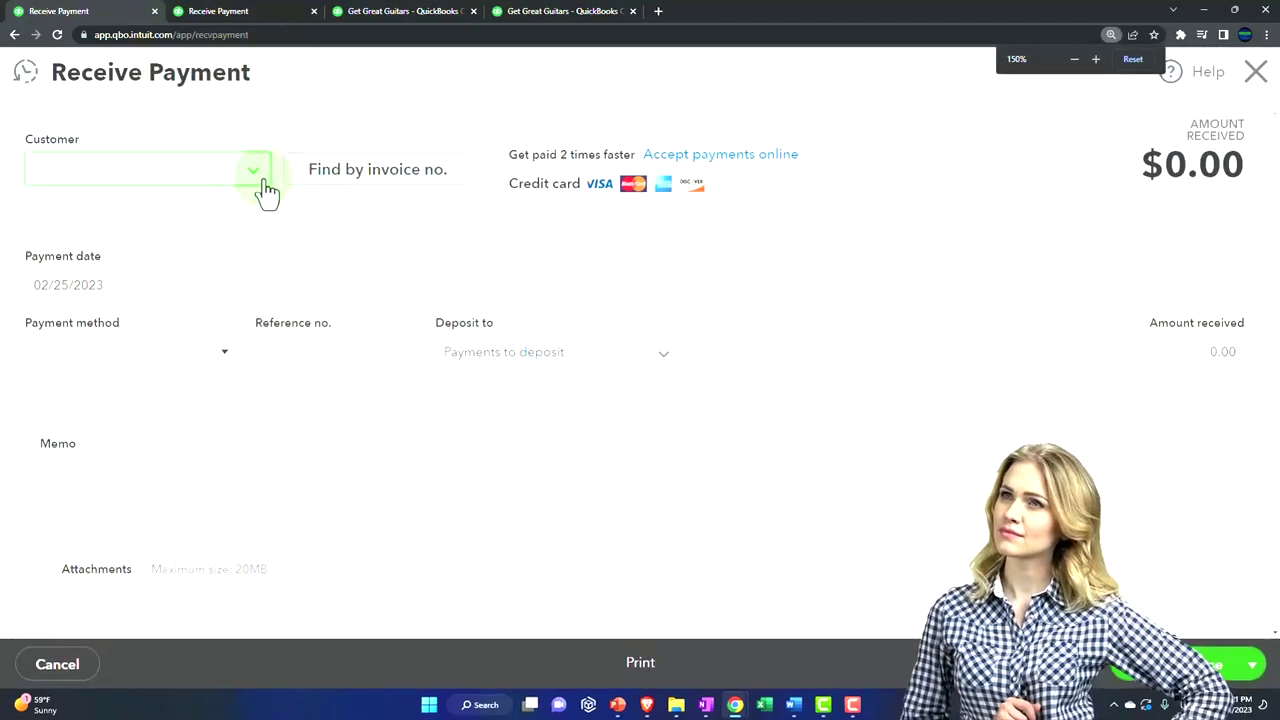
type("Eri")
key("Down")
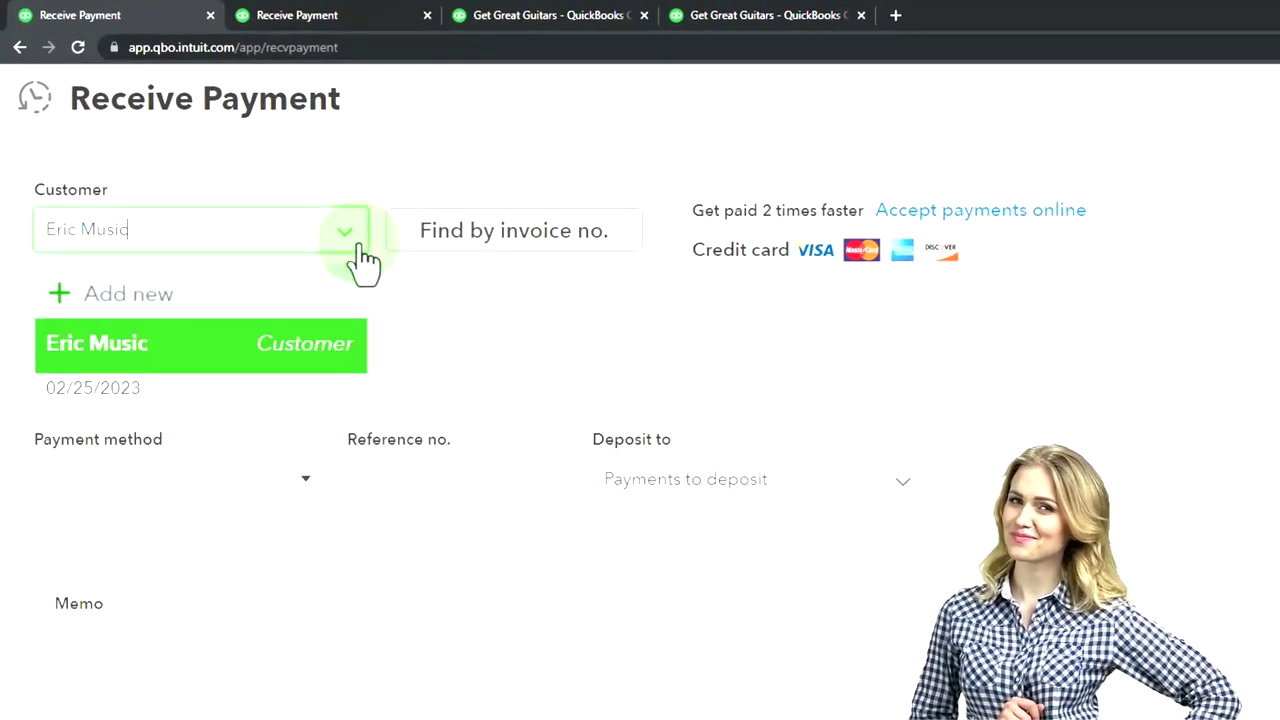
key("Return")
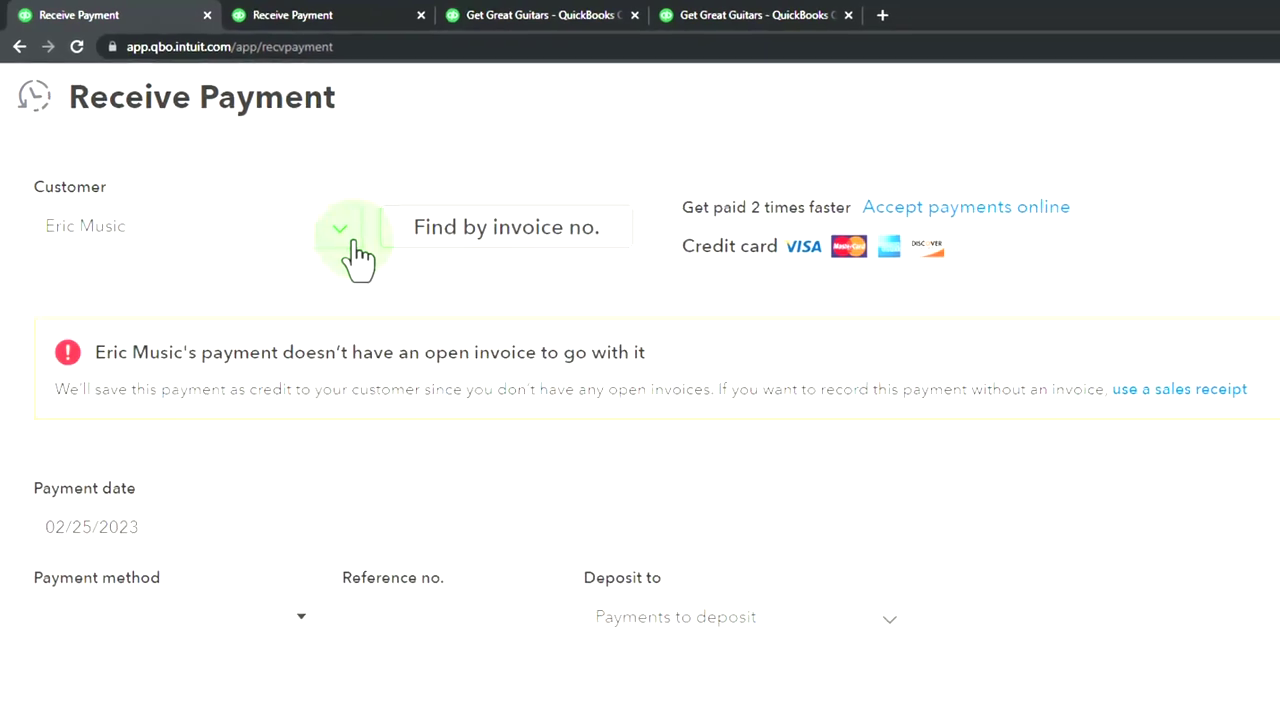
scroll(268, 265, "down", 2)
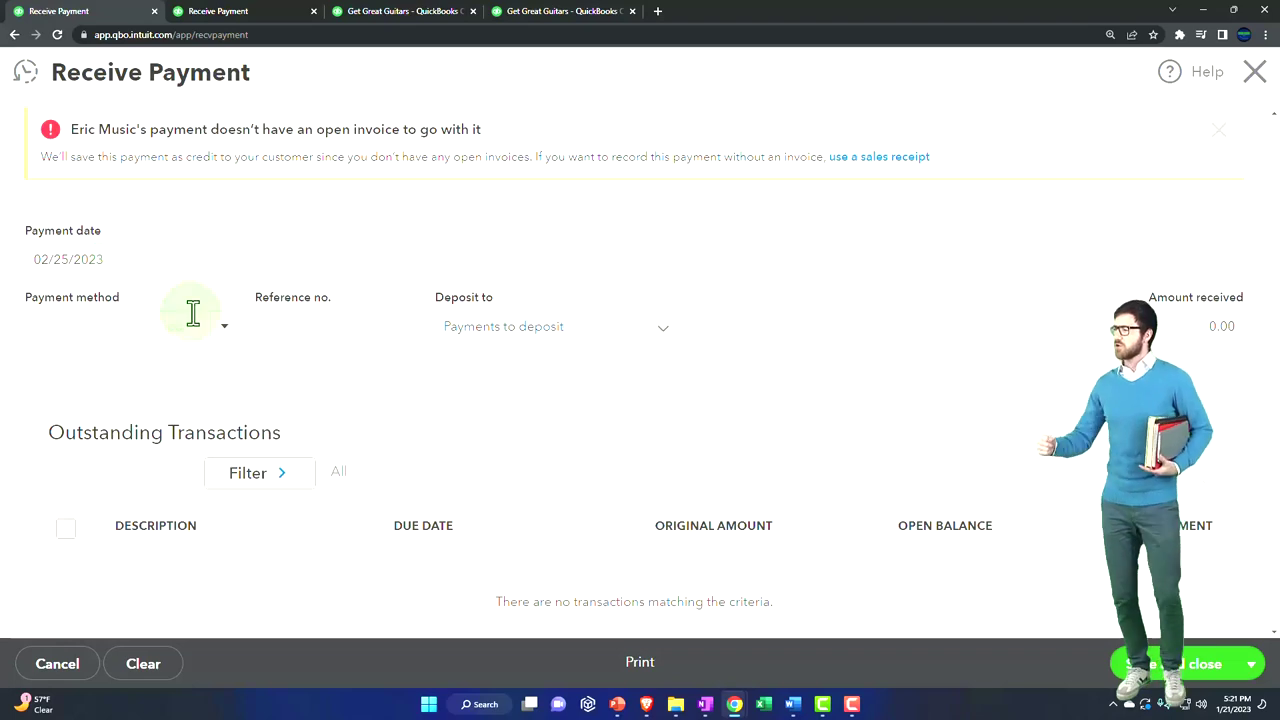
Record Eric Music's payment as Cash for 200.00, going to Payments to deposit, and save it as a credit
left_click(215, 326)
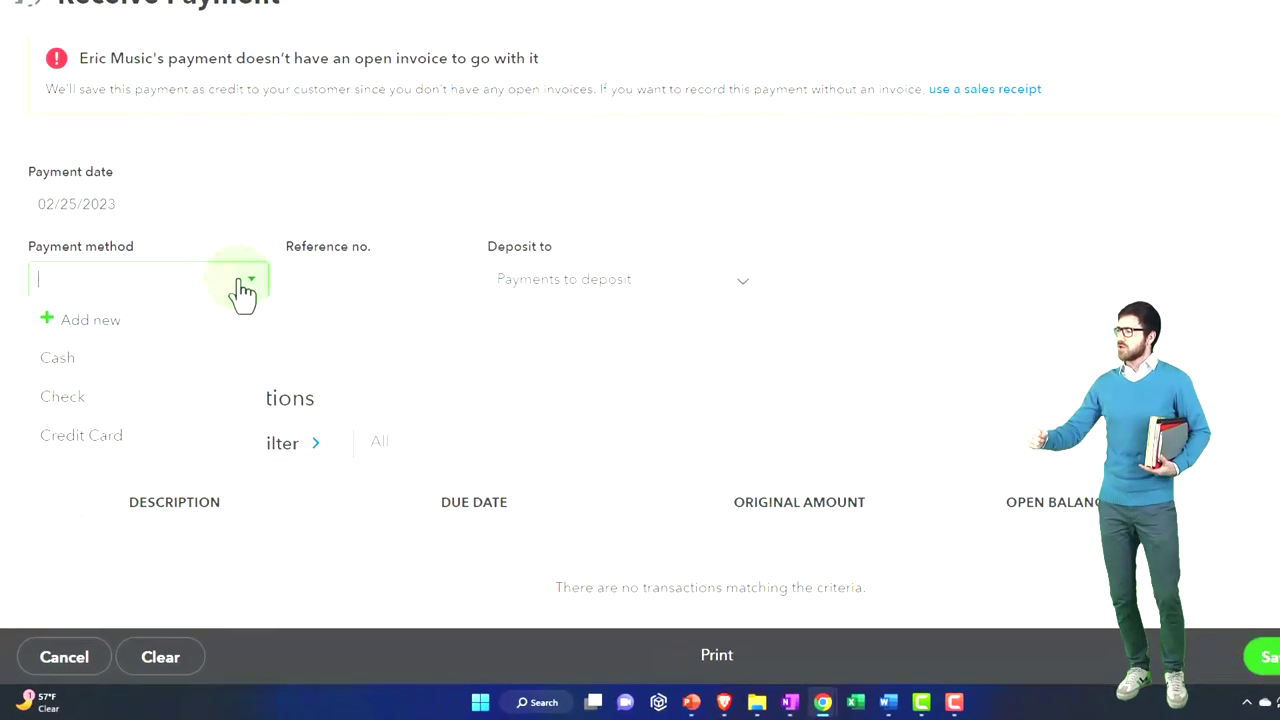
left_click(158, 357)
key("Tab")
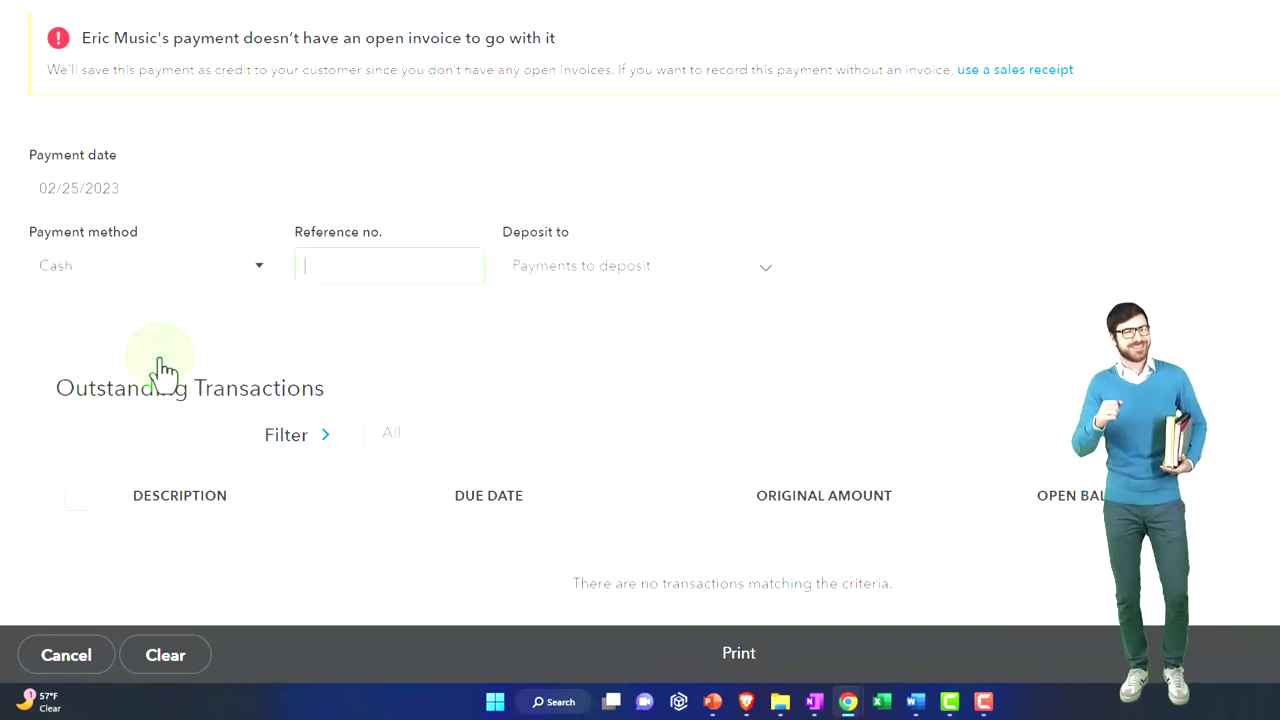
key("Tab")
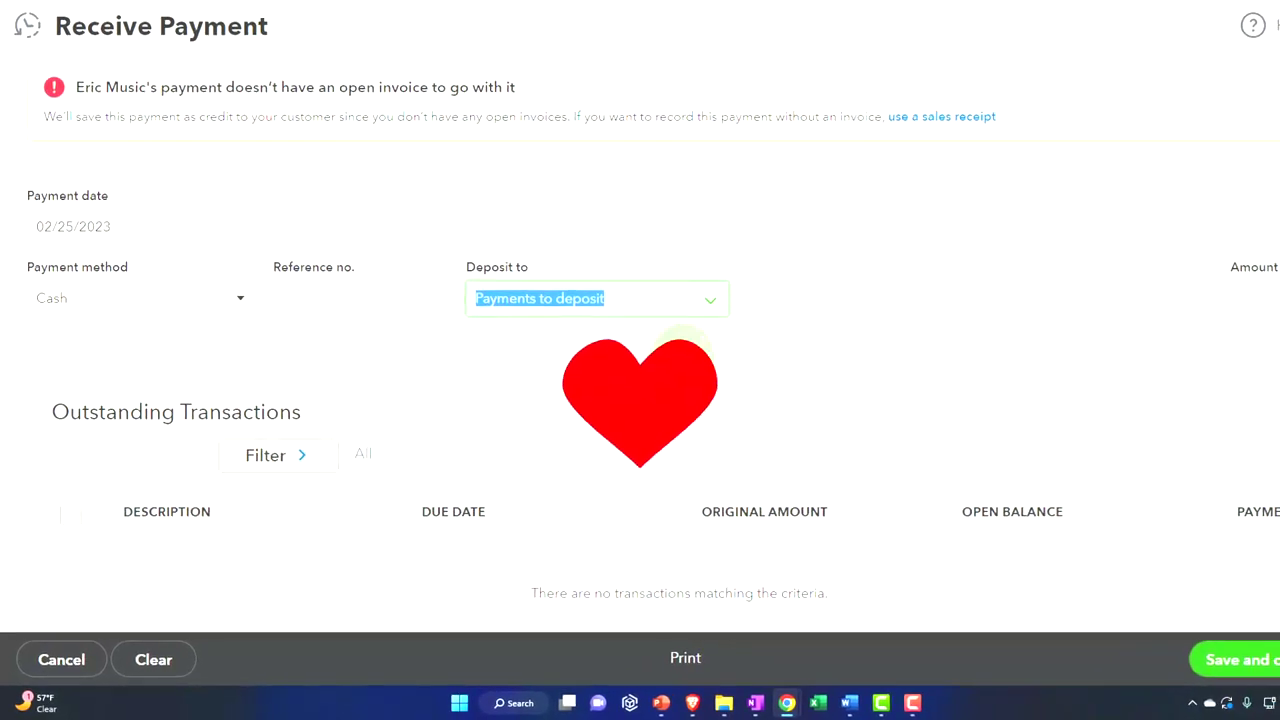
key("Tab")
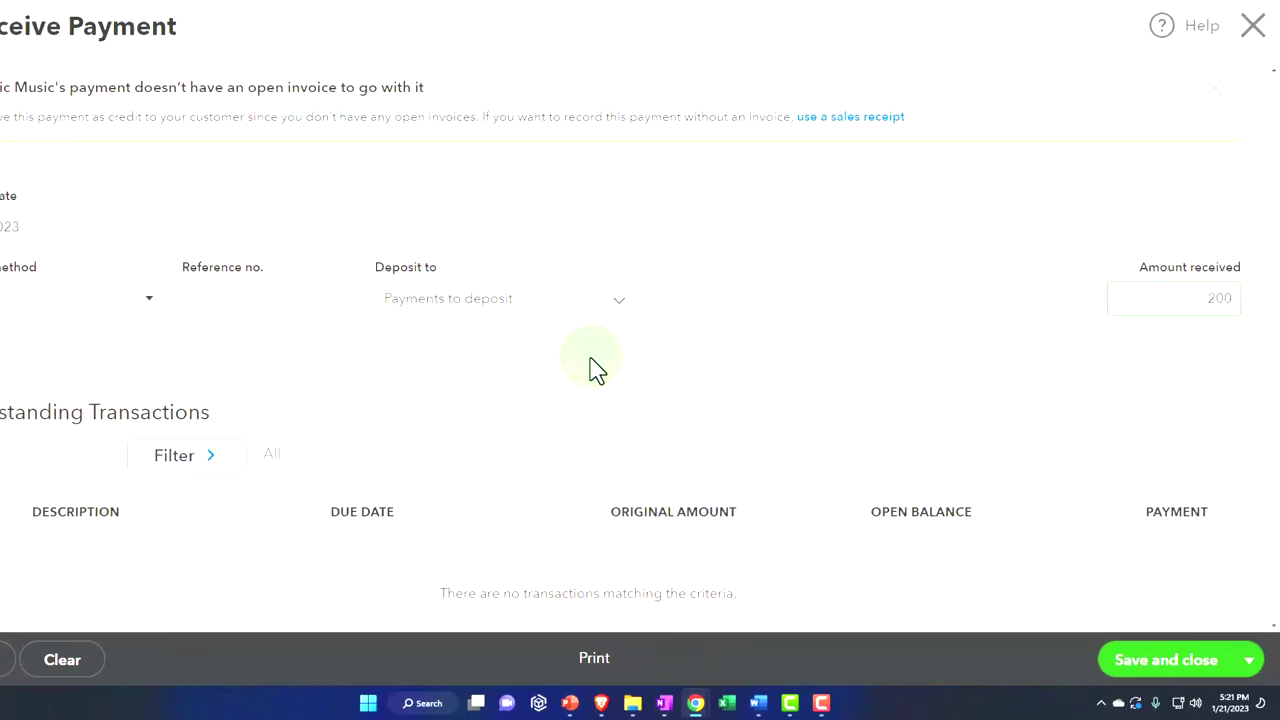
key("Tab")
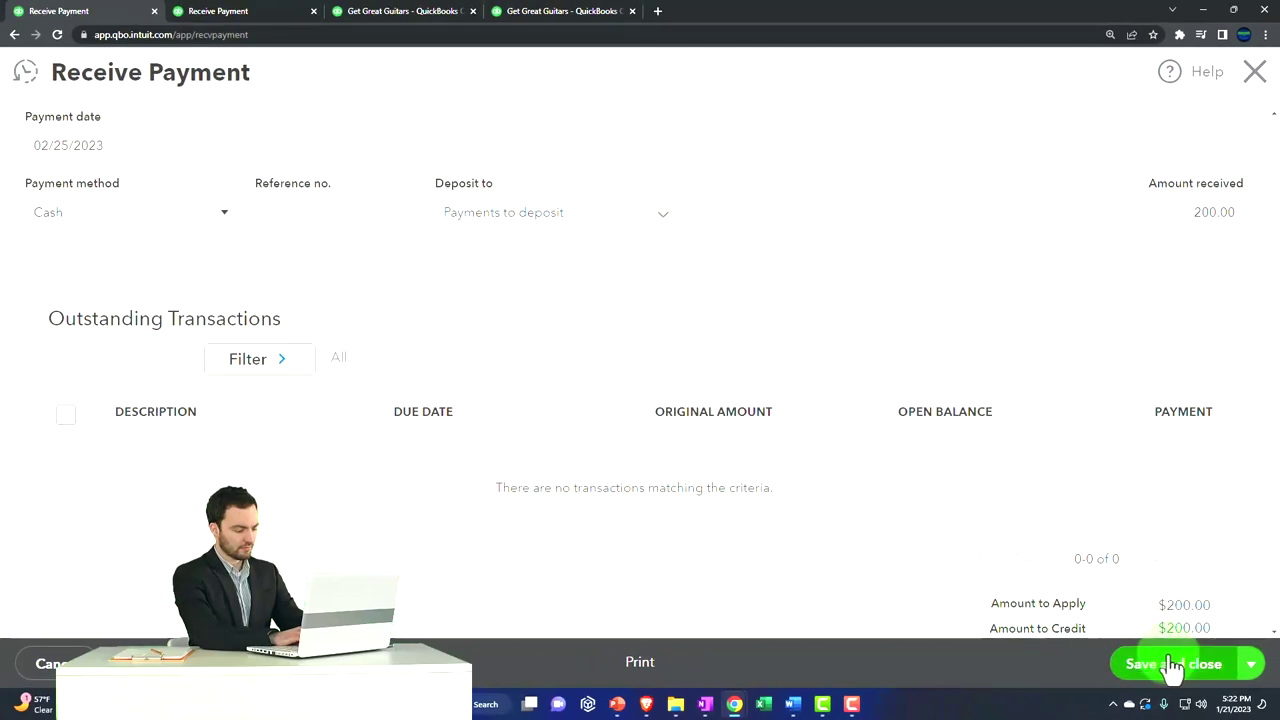
left_click(1172, 664)
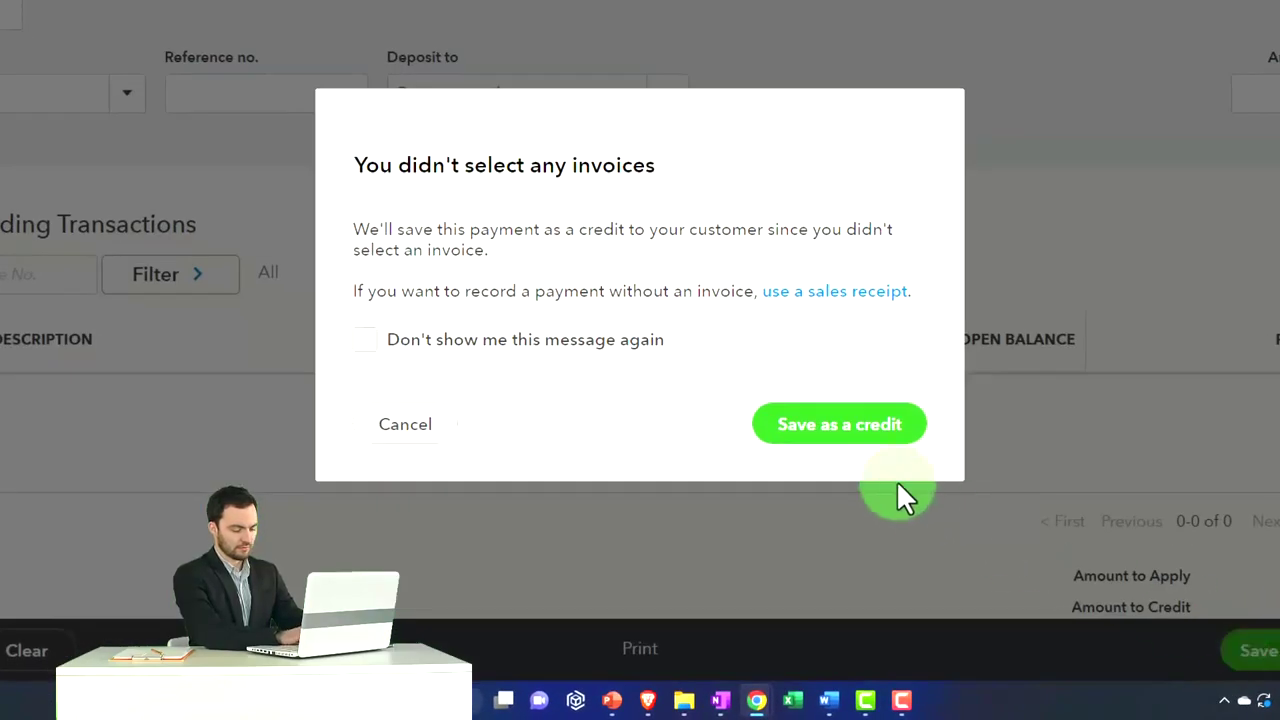
left_click(840, 430)
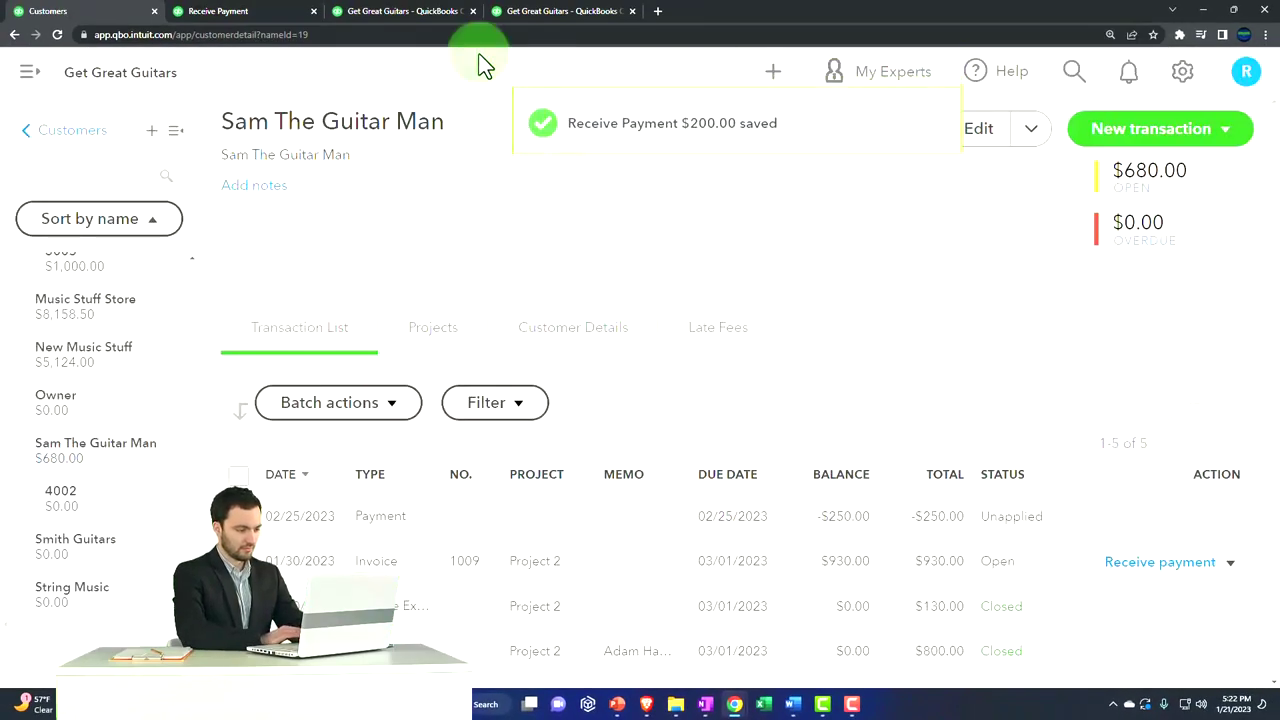
Rerun the Balance Sheet and review the Accounts Receivable and Payments to deposit lines
left_click(405, 14)
scroll(800, 265, "up", 3)
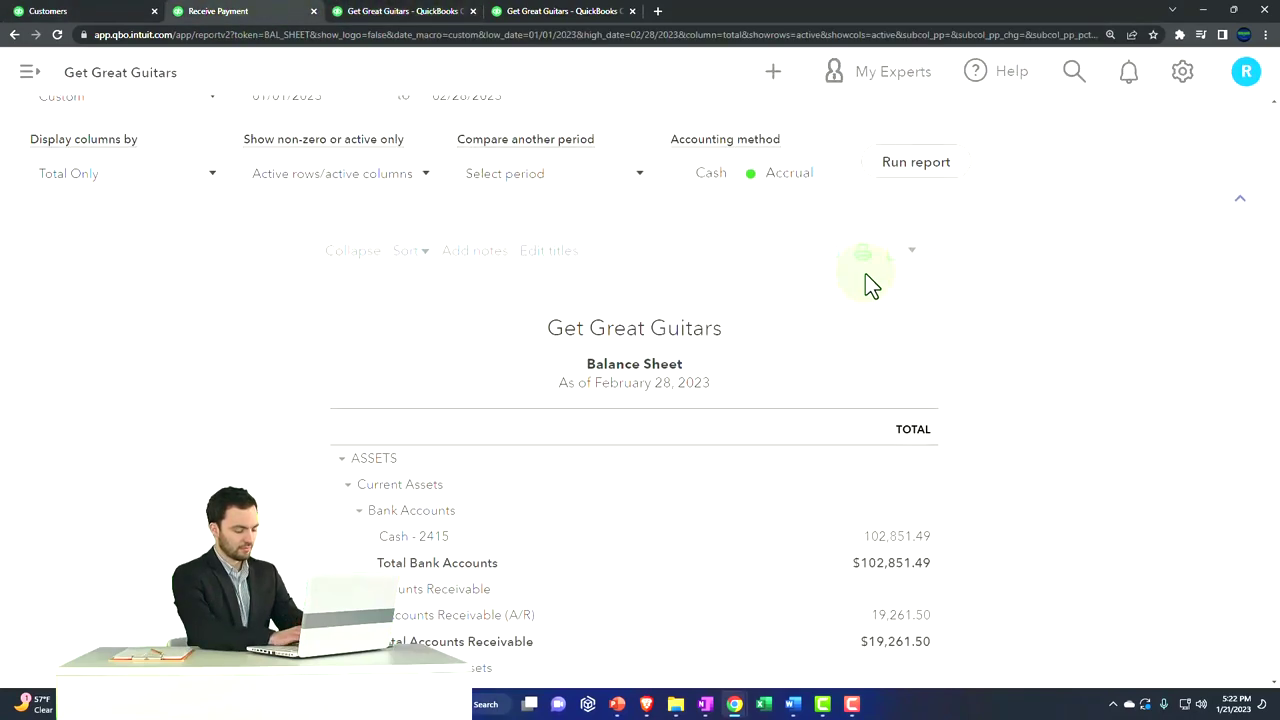
scroll(813, 432, "down", 2)
key("ctrl+plus")
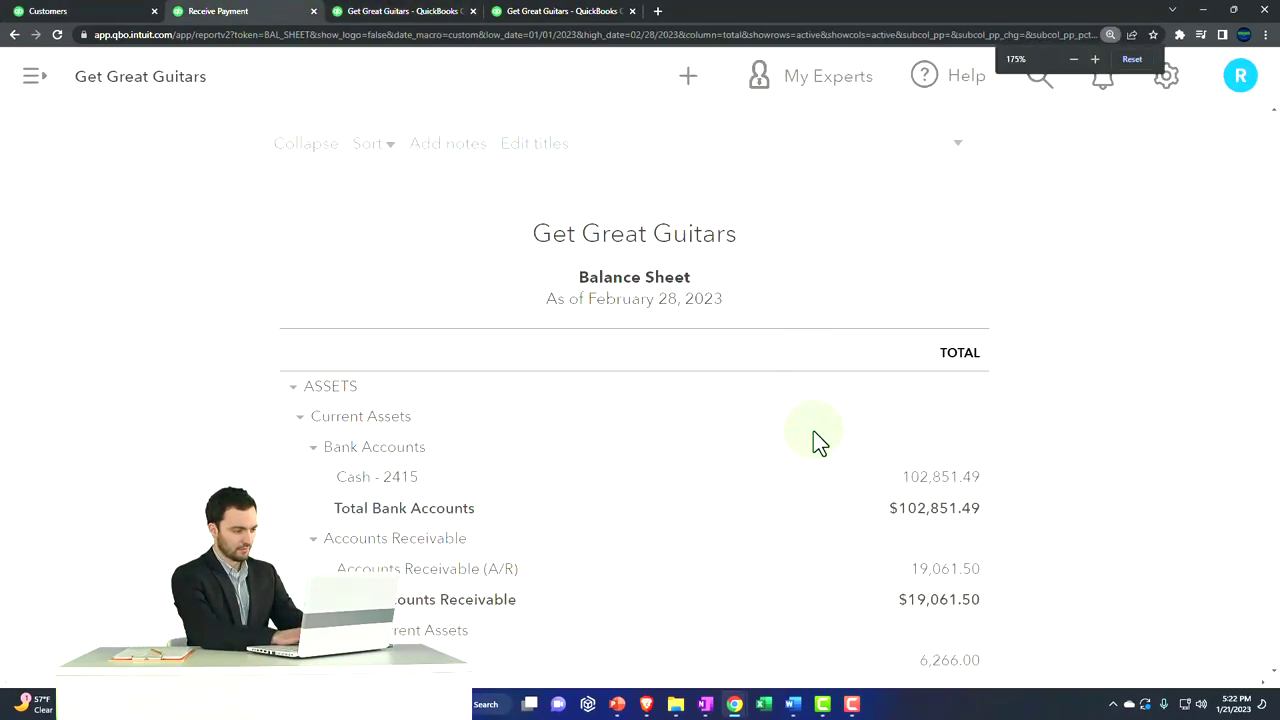
scroll(813, 430, "down", 2)
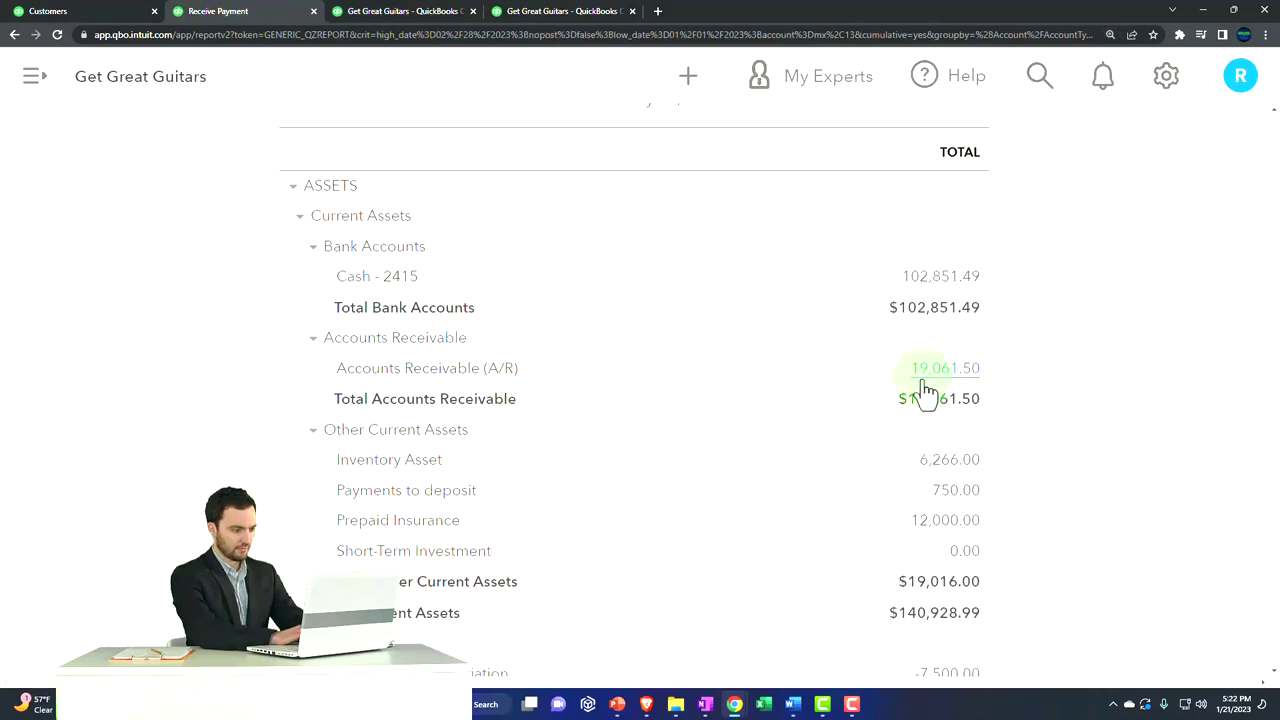
Examine the 02/25/2023 payments in the Accounts Receivable transaction report and return to the Balance Sheet
left_click(920, 372)
scroll(900, 444, "down", 3)
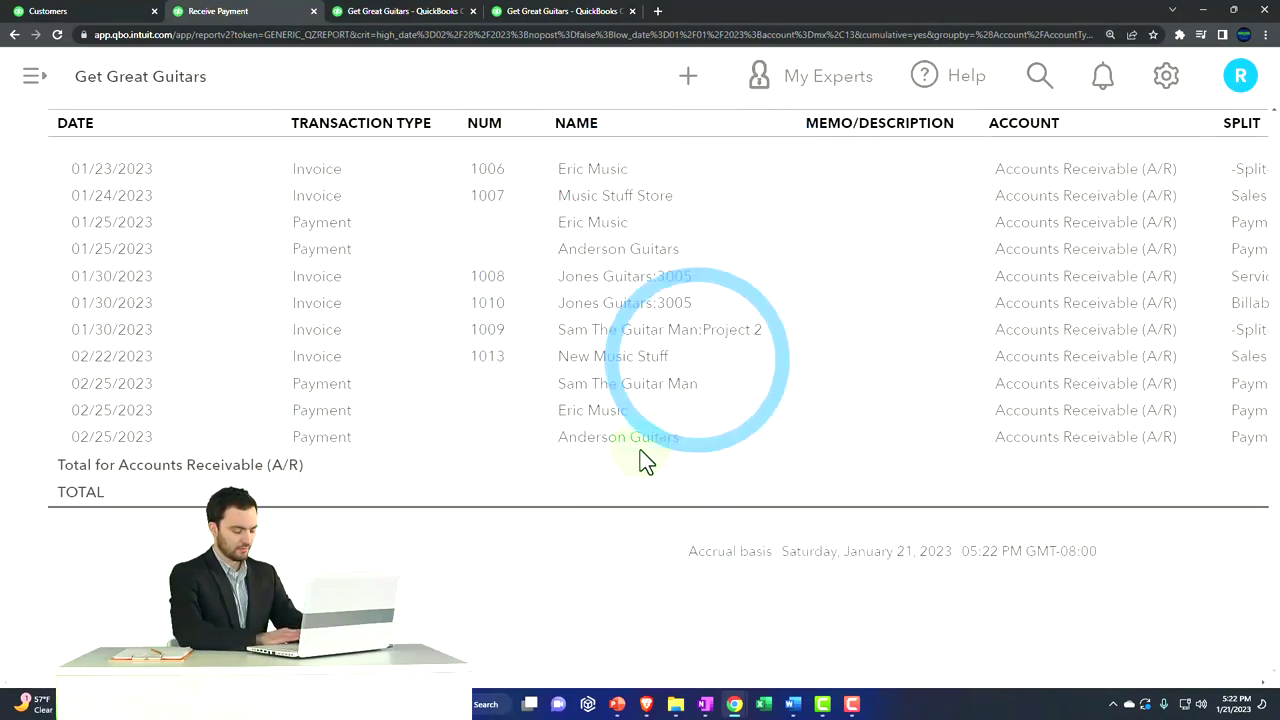
scroll(231, 357, "up", 10)
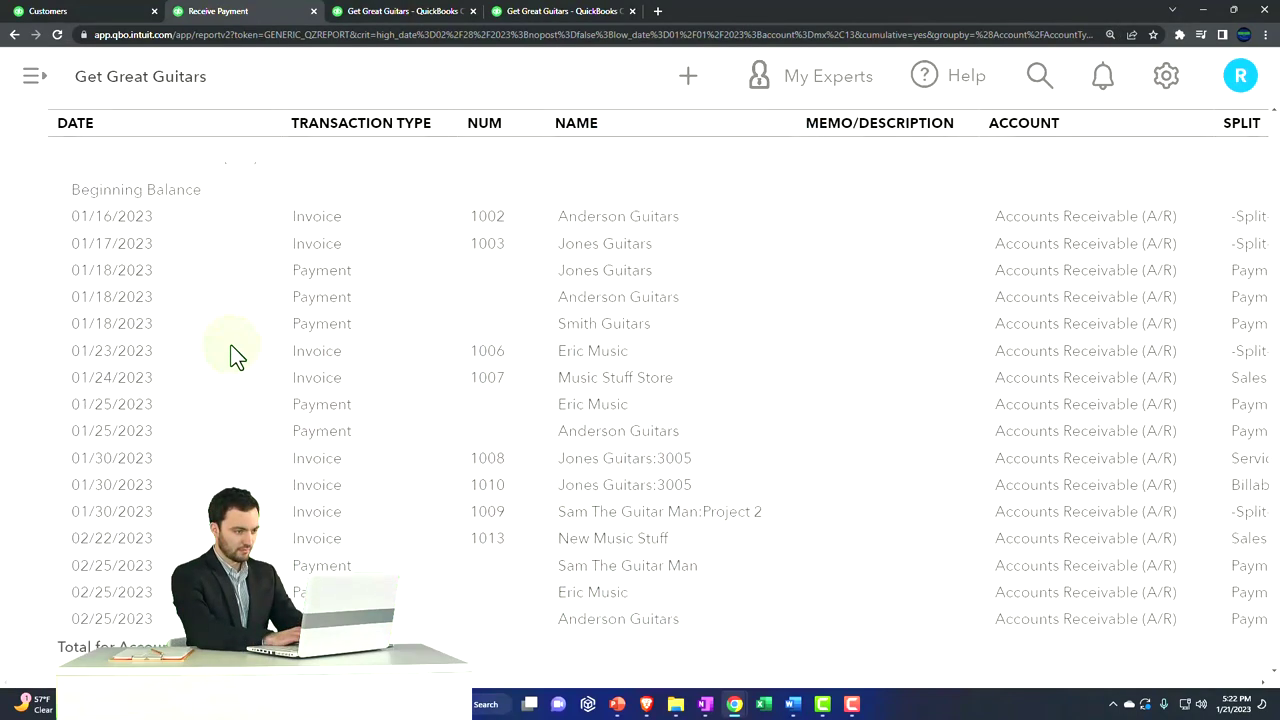
scroll(140, 180, "up", 1)
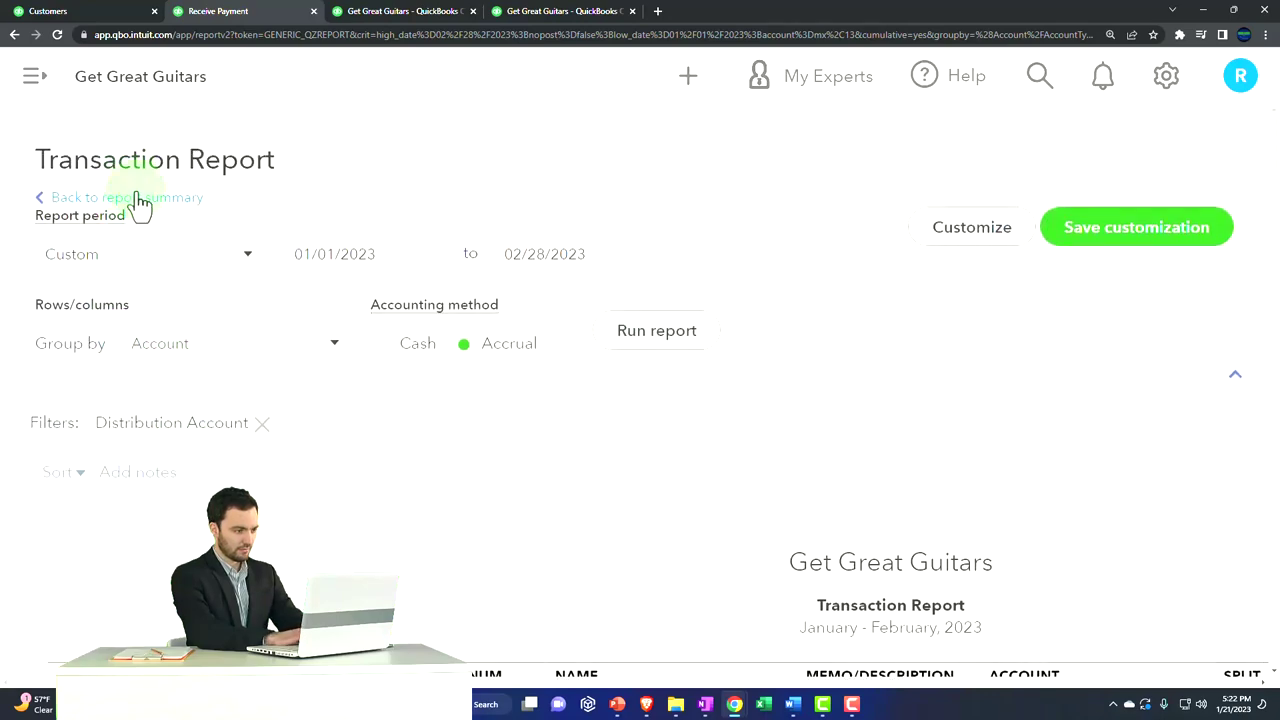
left_click(140, 198)
scroll(420, 371, "down", 1)
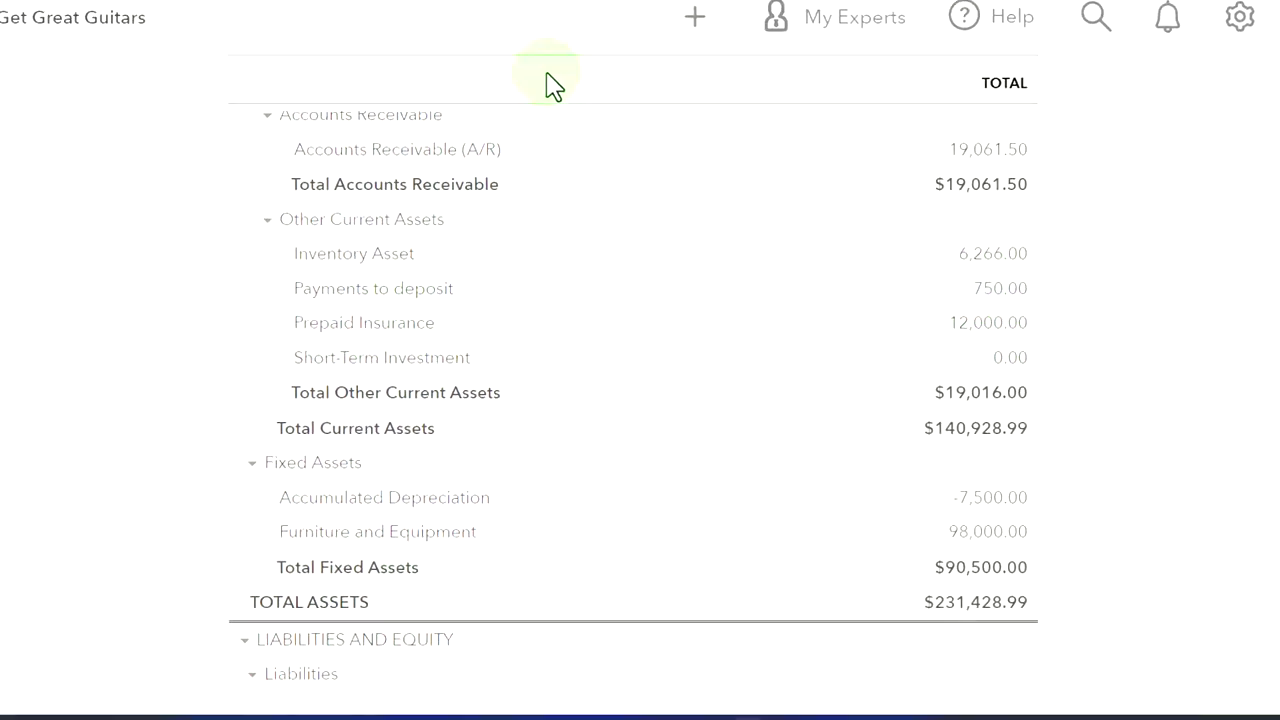
Rerun the Customer Balance Detail report, examine the unapplied customer payments, and check Payments to deposit on the Balance Sheet
left_click(535, 12)
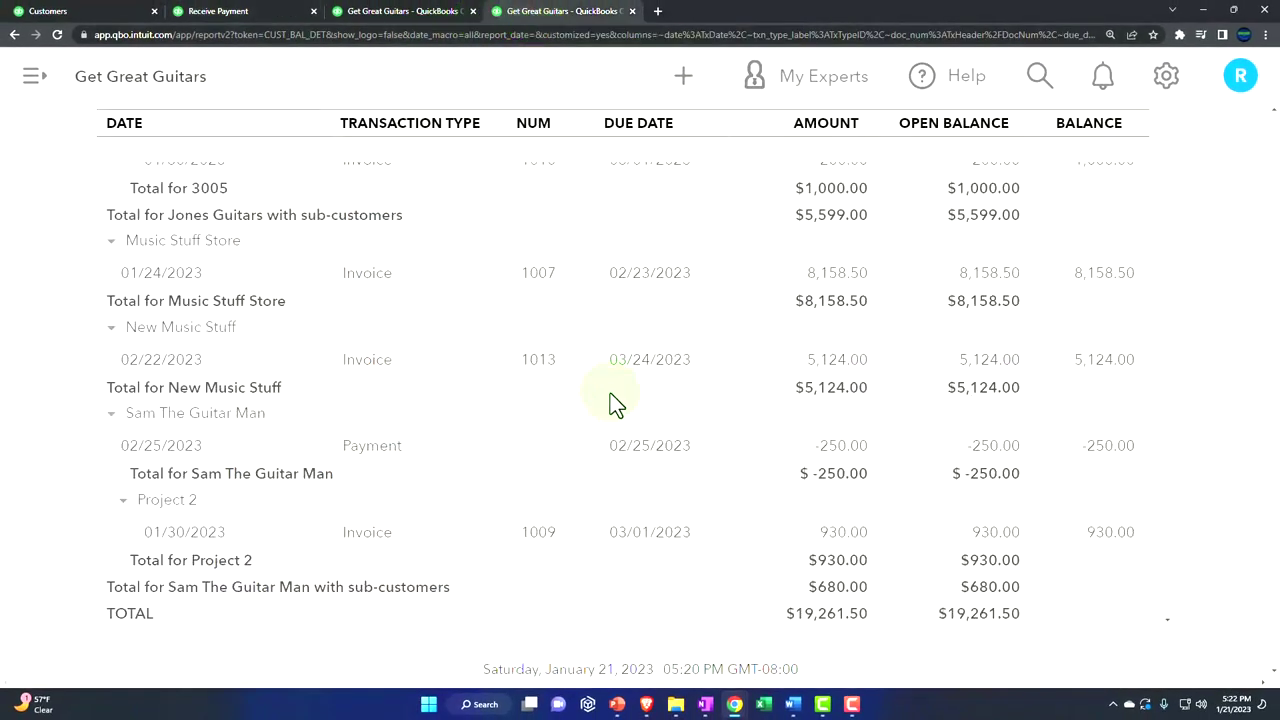
scroll(620, 400, "up", 10)
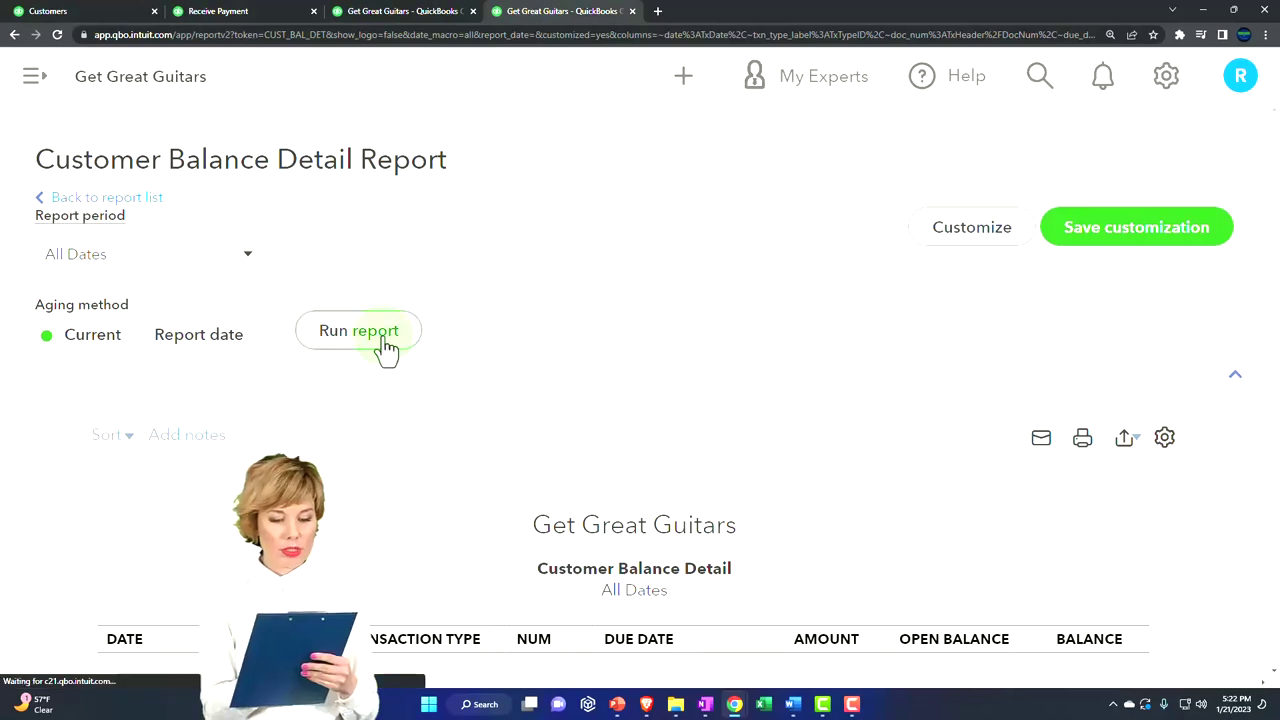
scroll(510, 442, "down", 3)
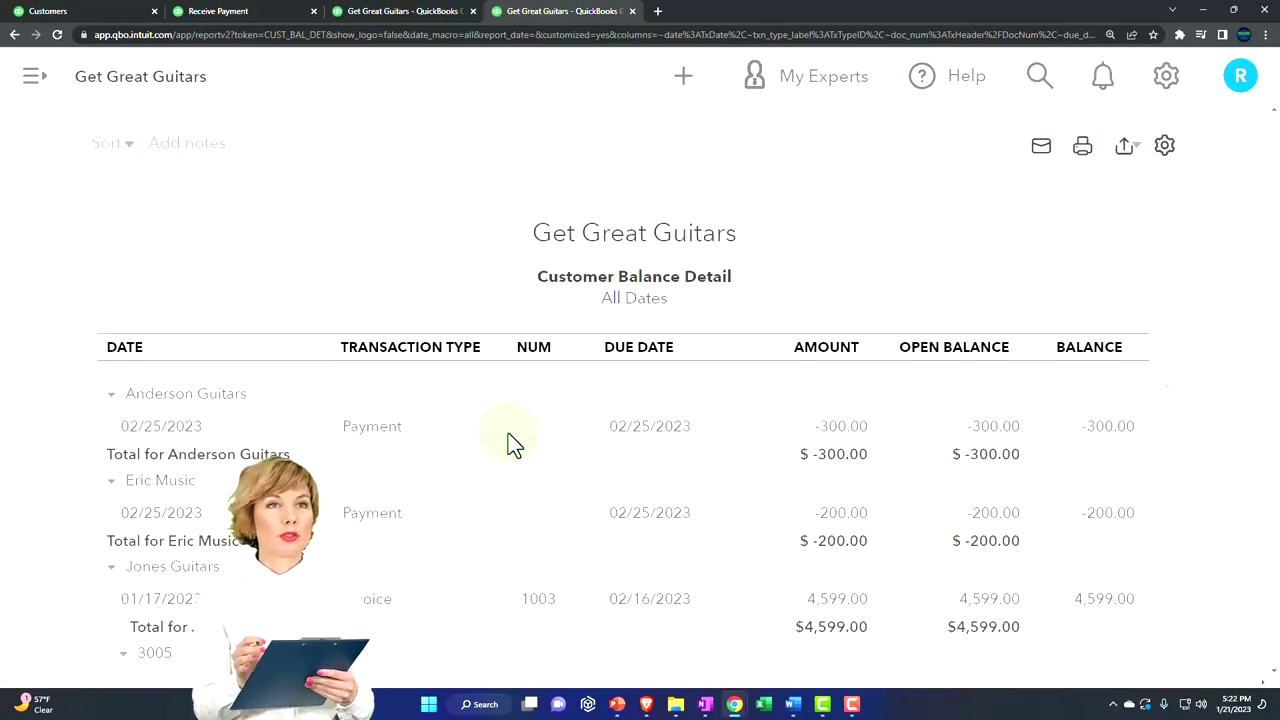
scroll(505, 438, "down", 1)
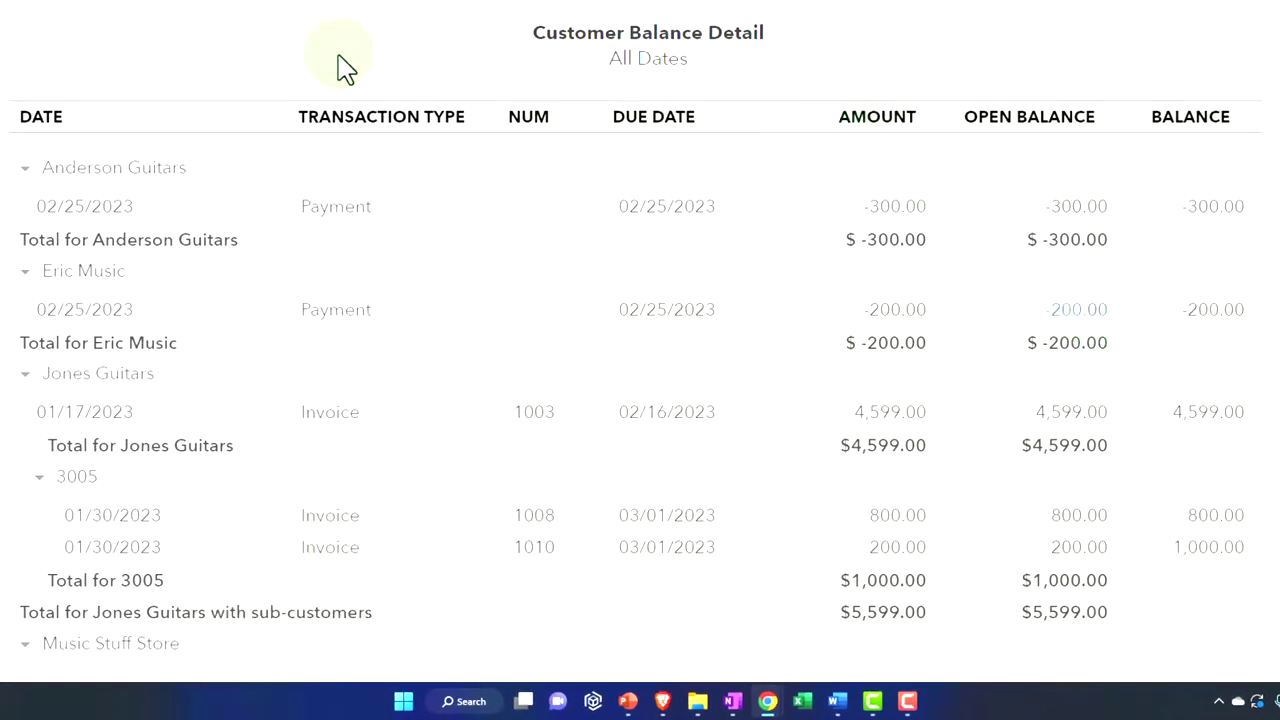
left_click(260, 17)
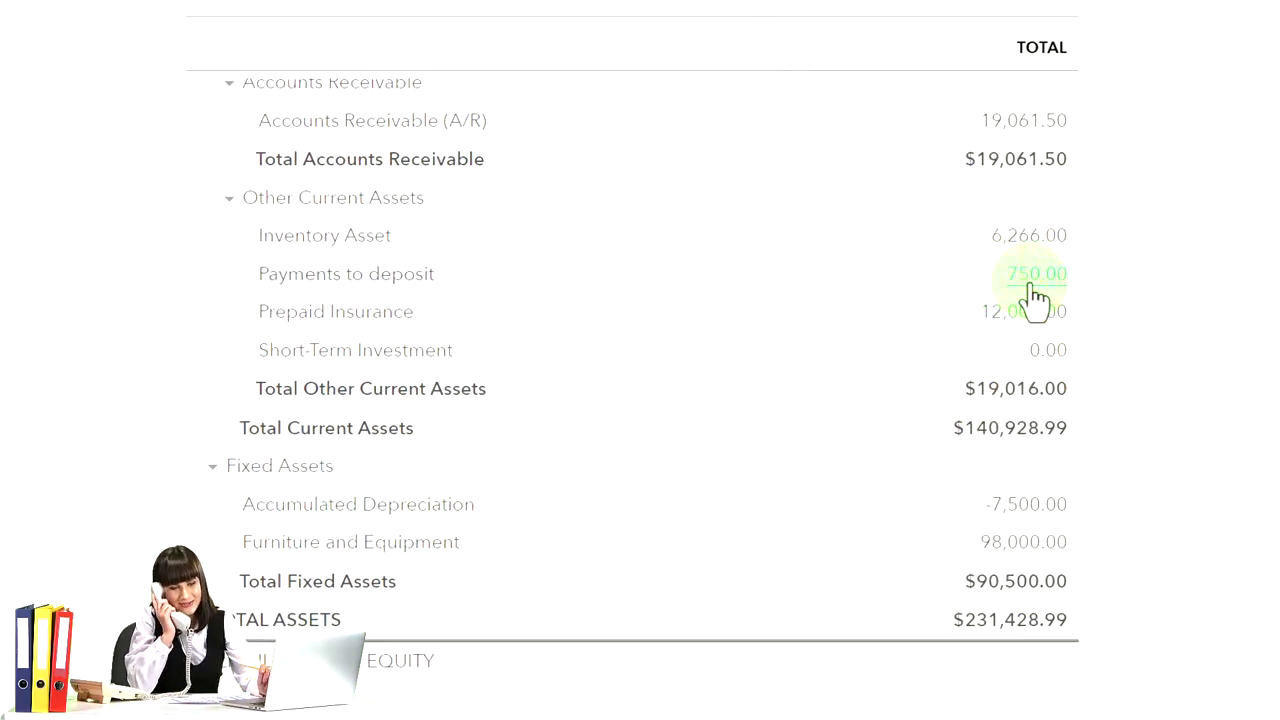
Record a bank deposit into Cash - 2415 that includes all three 02/25/2023 cash payments, and save it
left_click(95, 14)
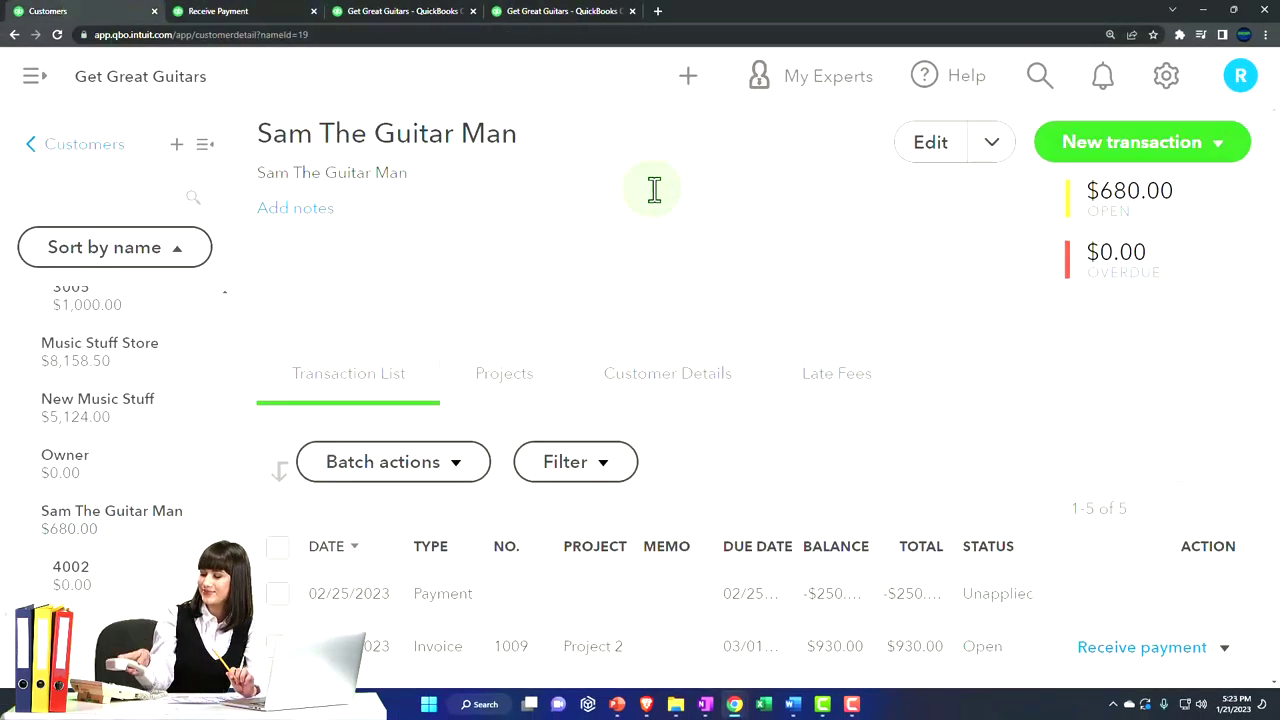
left_click(688, 88)
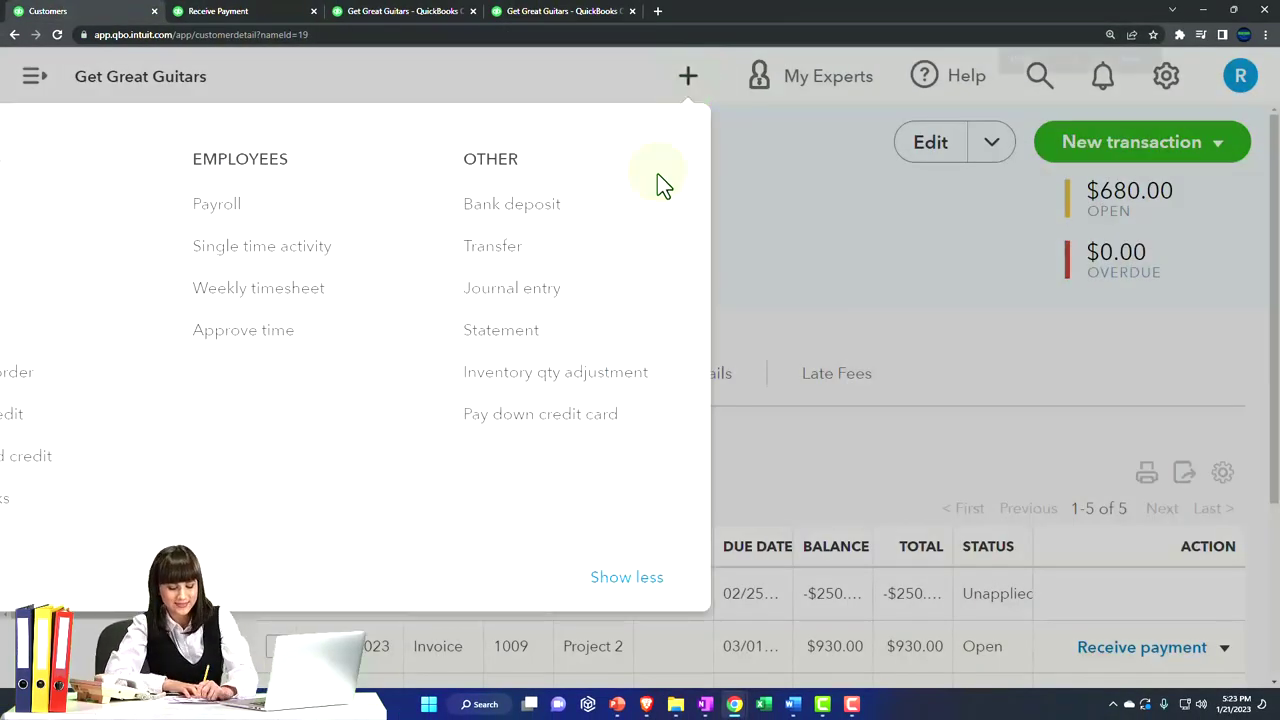
key("ctrl+minus")
left_click(1080, 188)
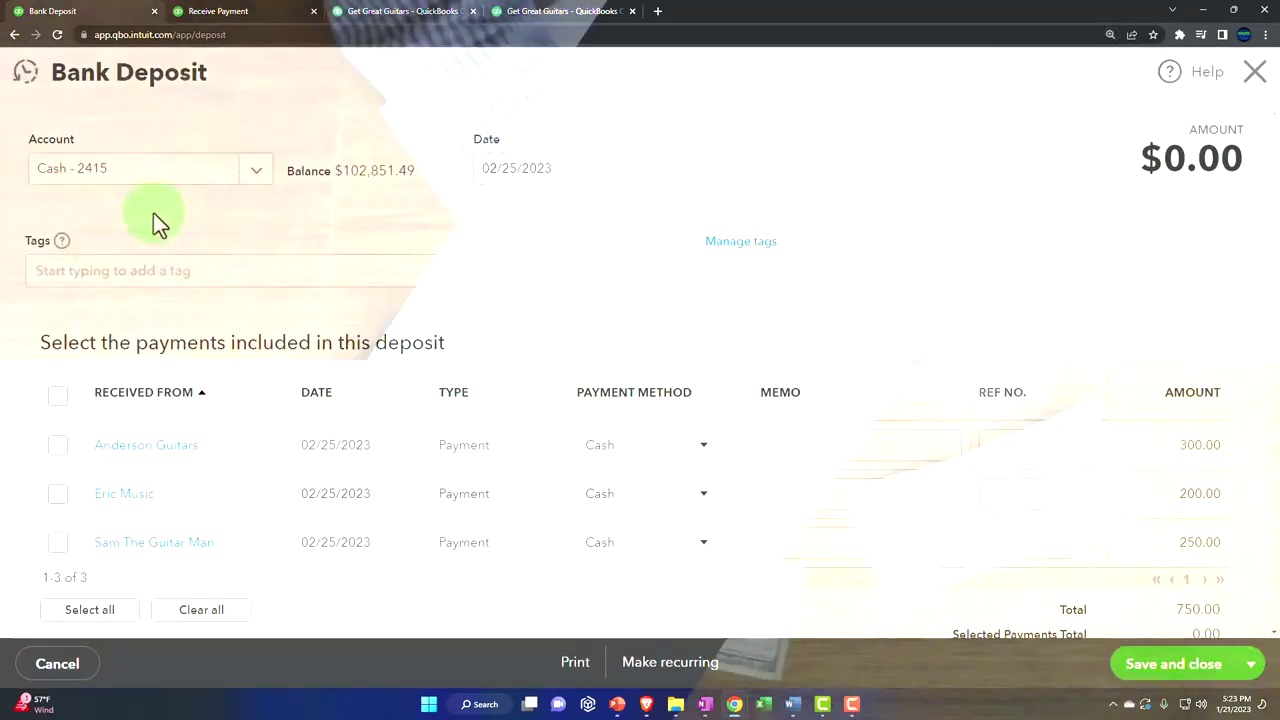
scroll(234, 357, "down", 1)
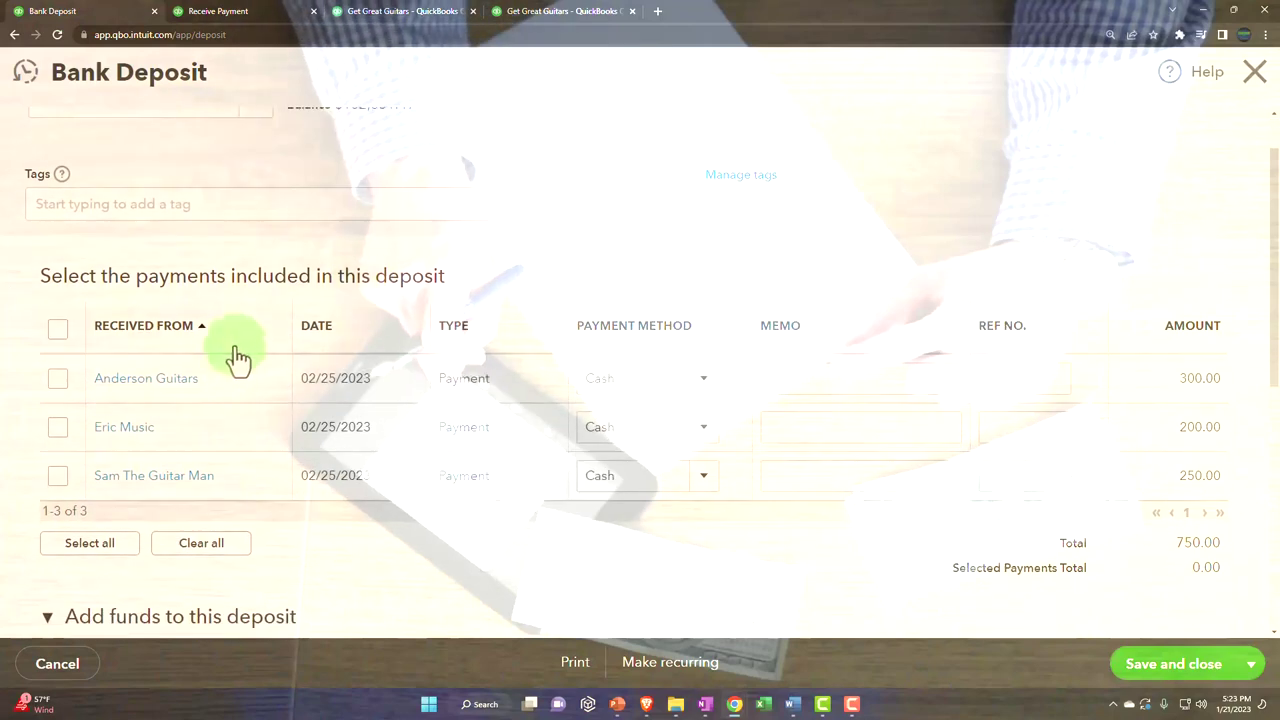
left_click(57, 330)
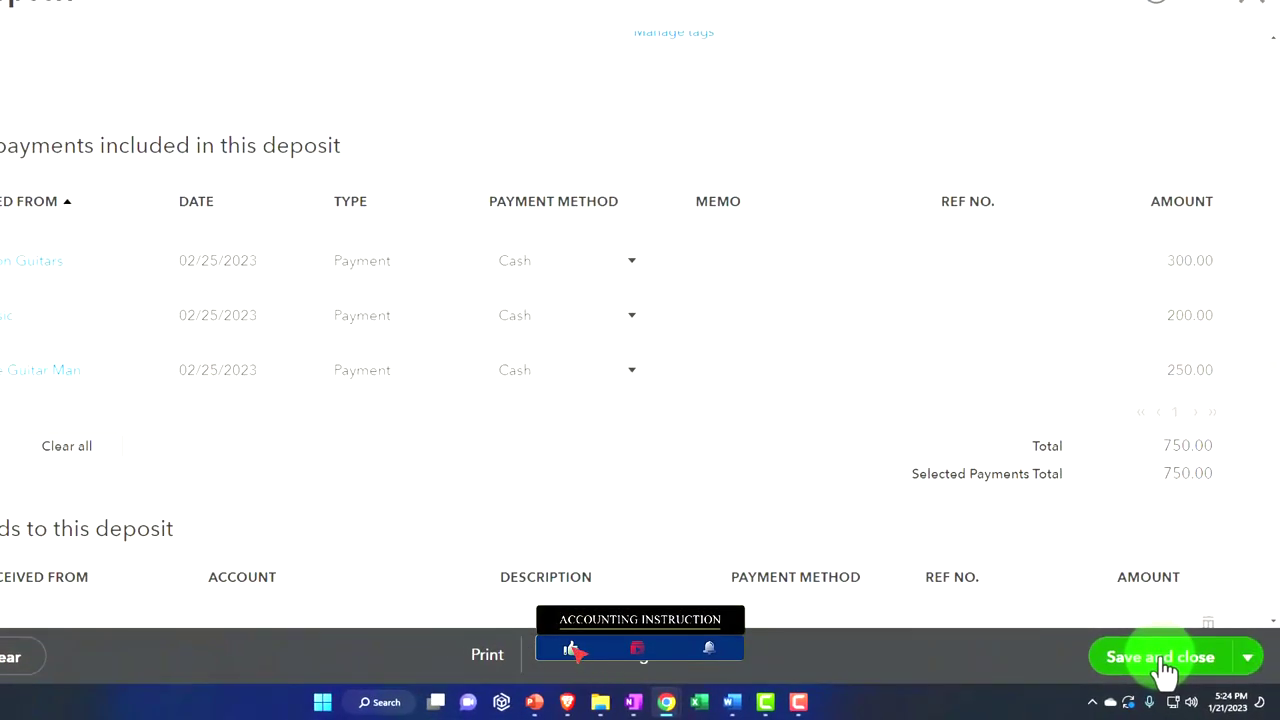
left_click(1163, 672)
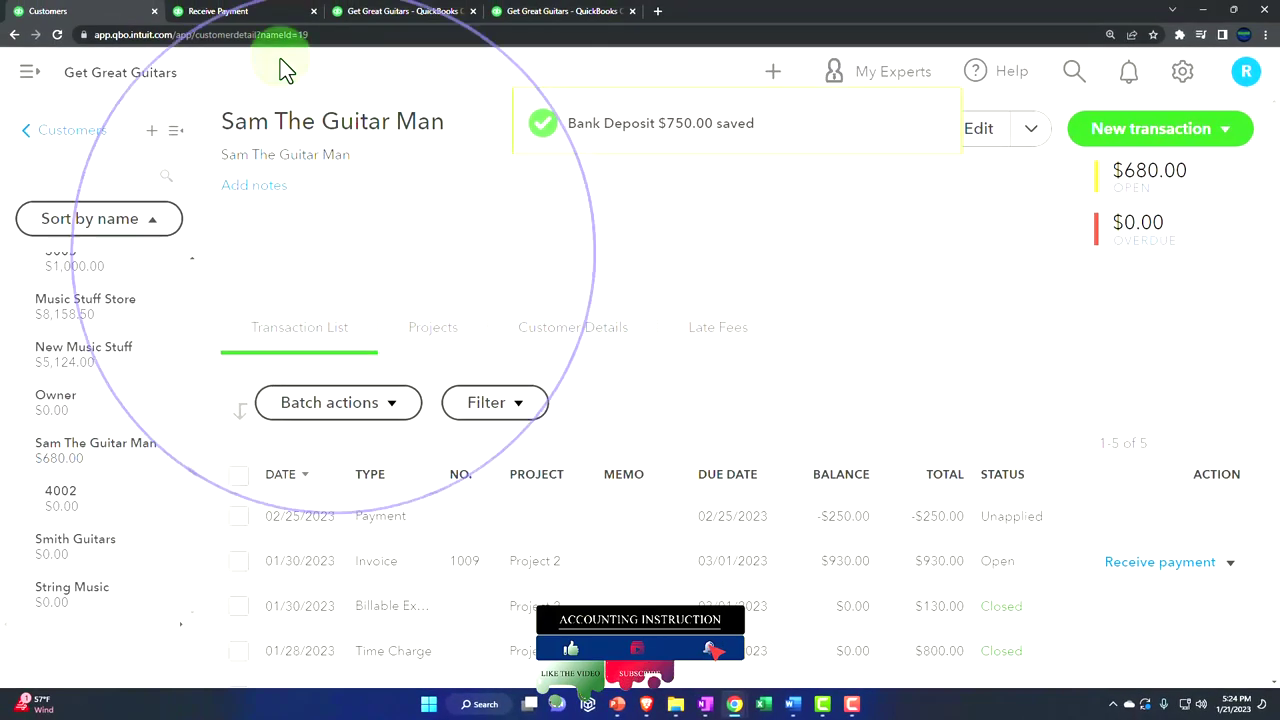
Rerun the Balance Sheet as of February 28, 2023 and review the Cash - 2415 and Payments to deposit lines
left_click(250, 14)
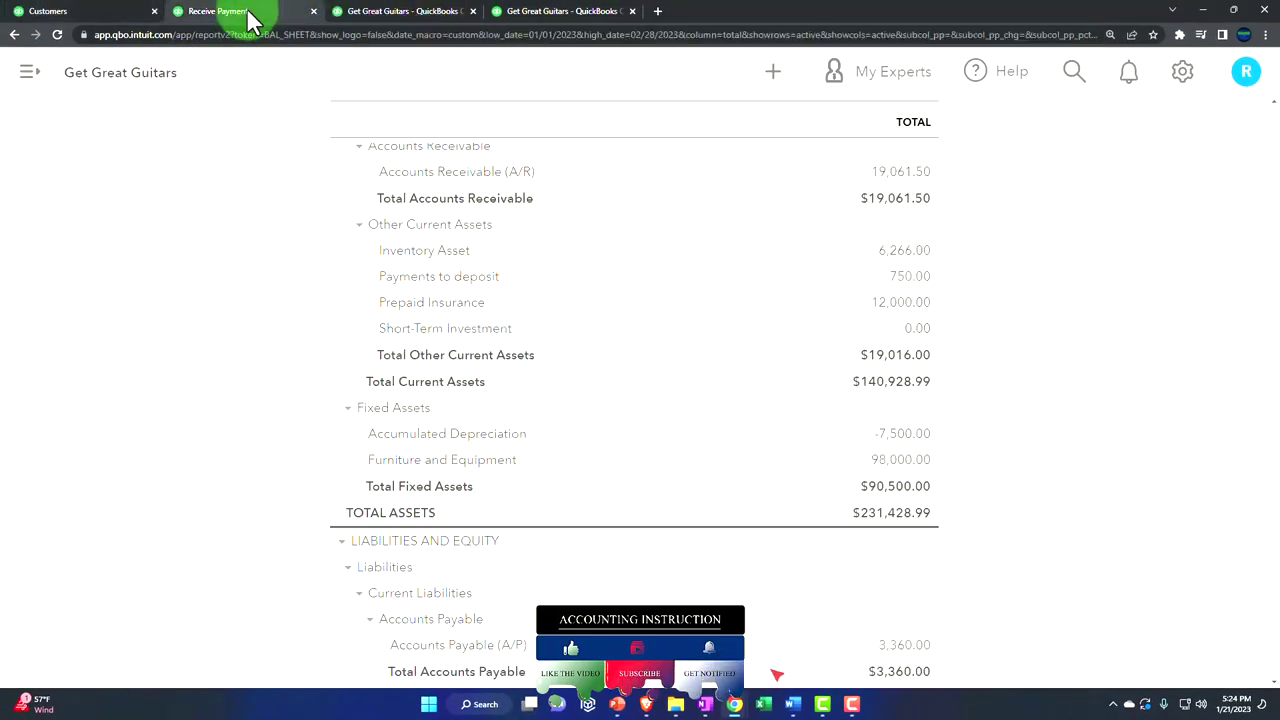
scroll(338, 302, "up", 5)
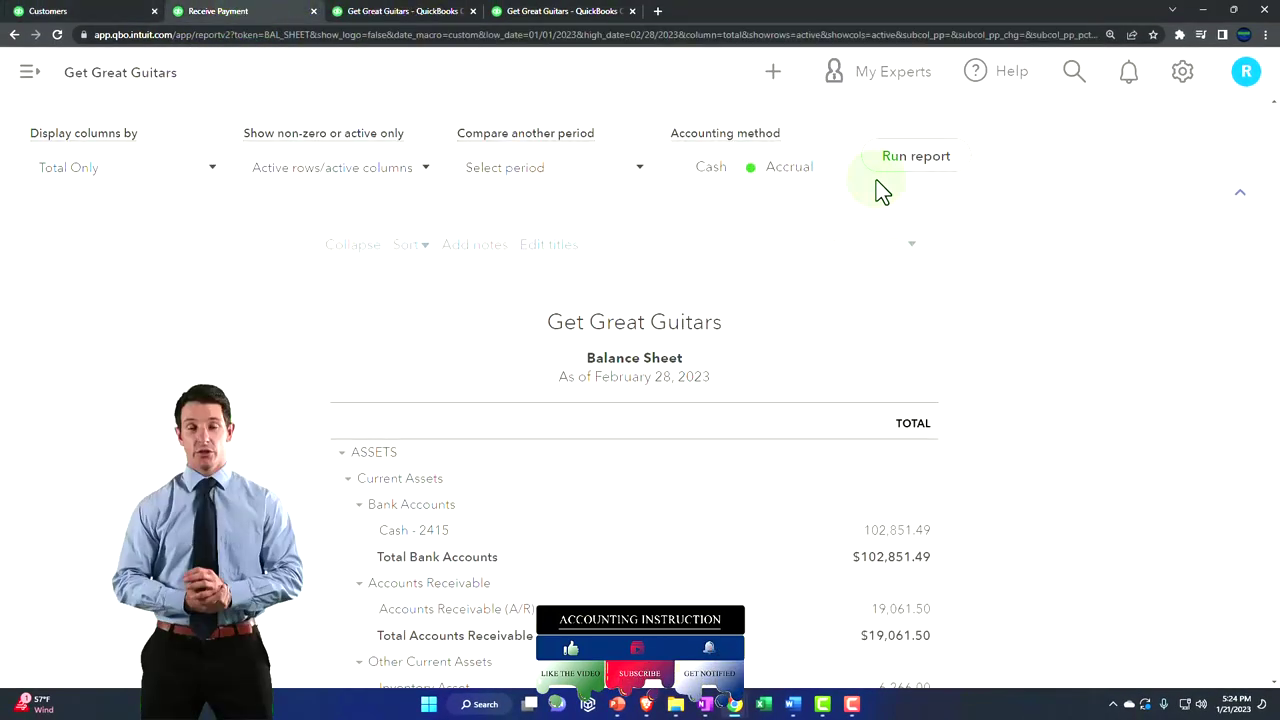
left_click(910, 157)
scroll(280, 445, "down", 1)
key("ctrl+plus")
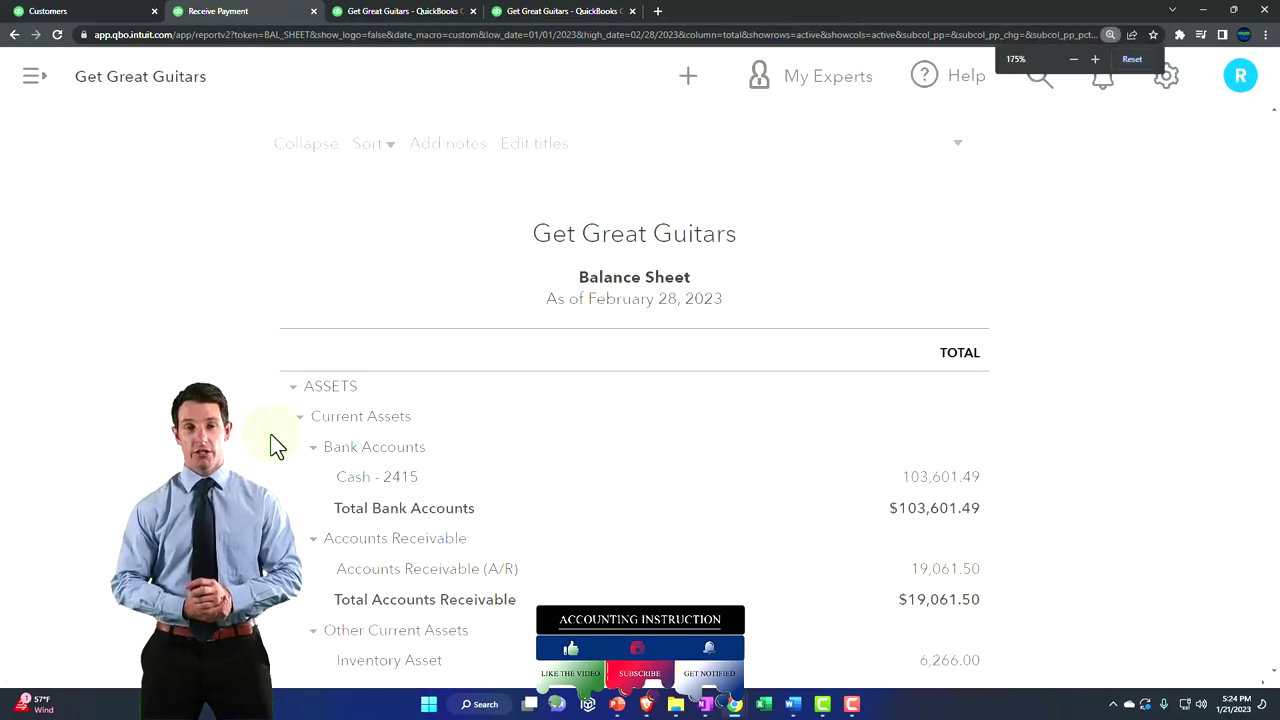
scroll(278, 447, "down", 3)
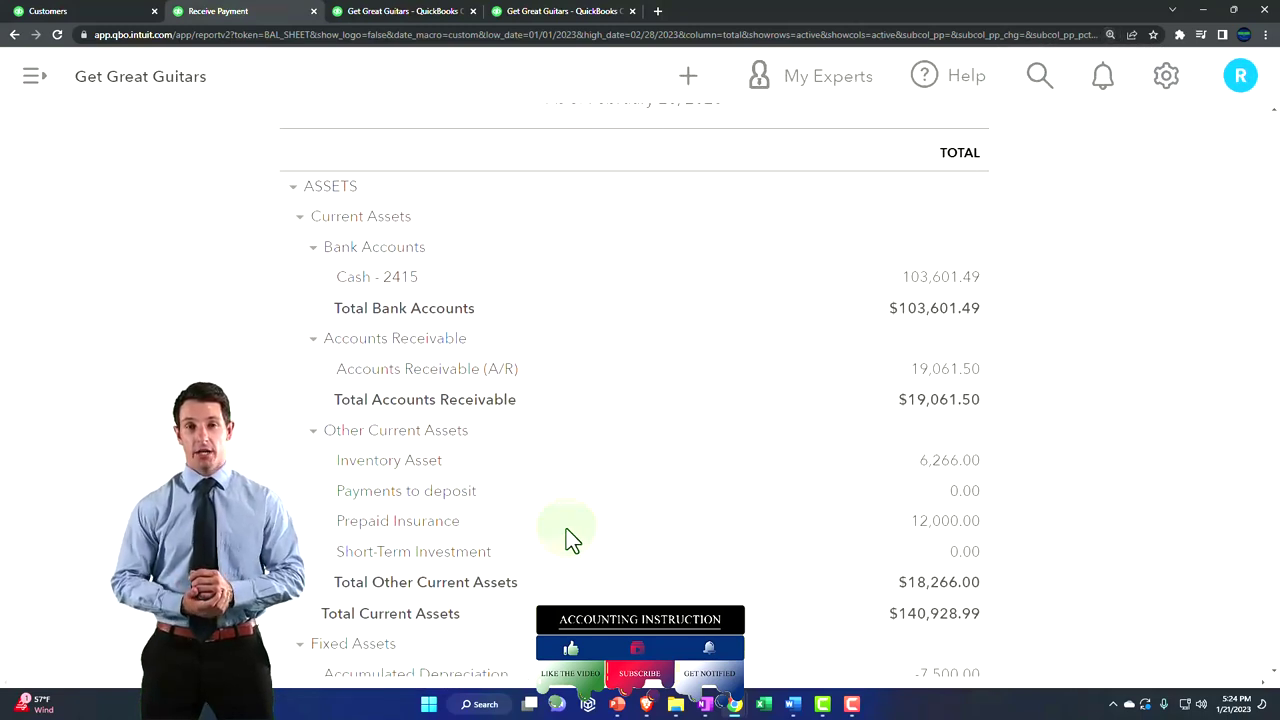
Examine the 02/25/2023 payments and deposits in the Payments to deposit transaction report and return to the Balance Sheet
left_click(956, 500)
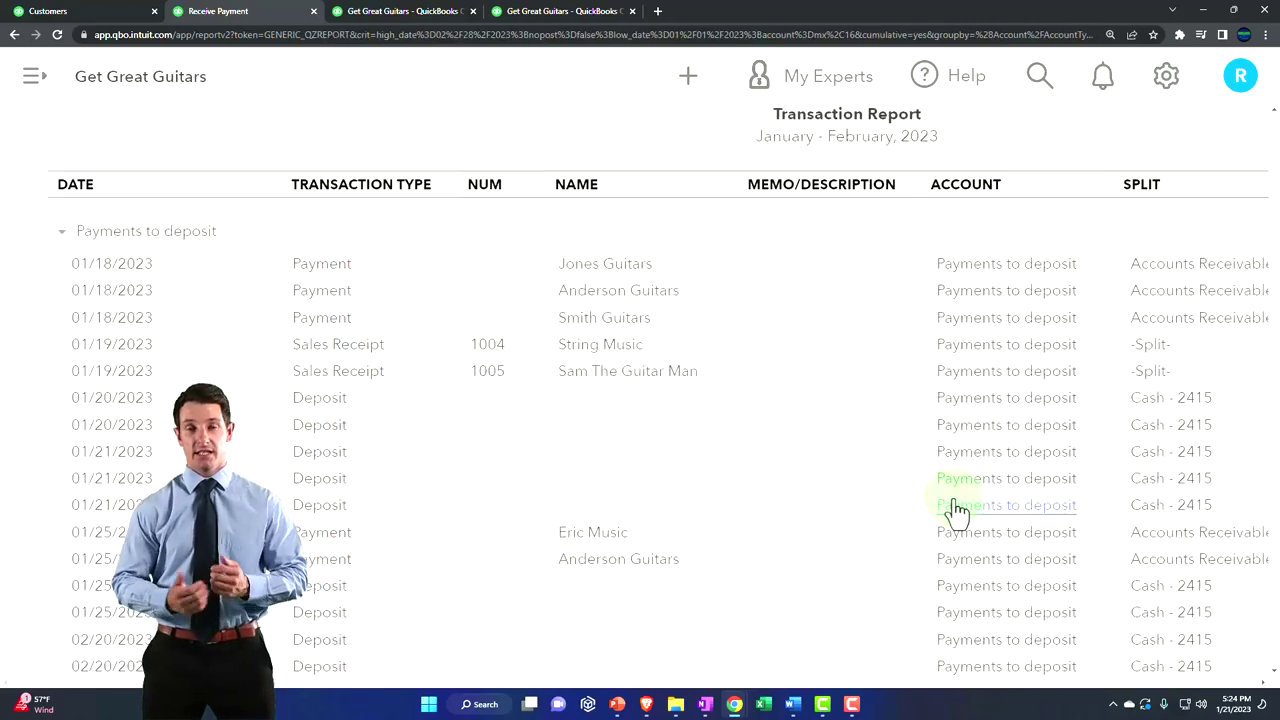
key("ctrl+minus")
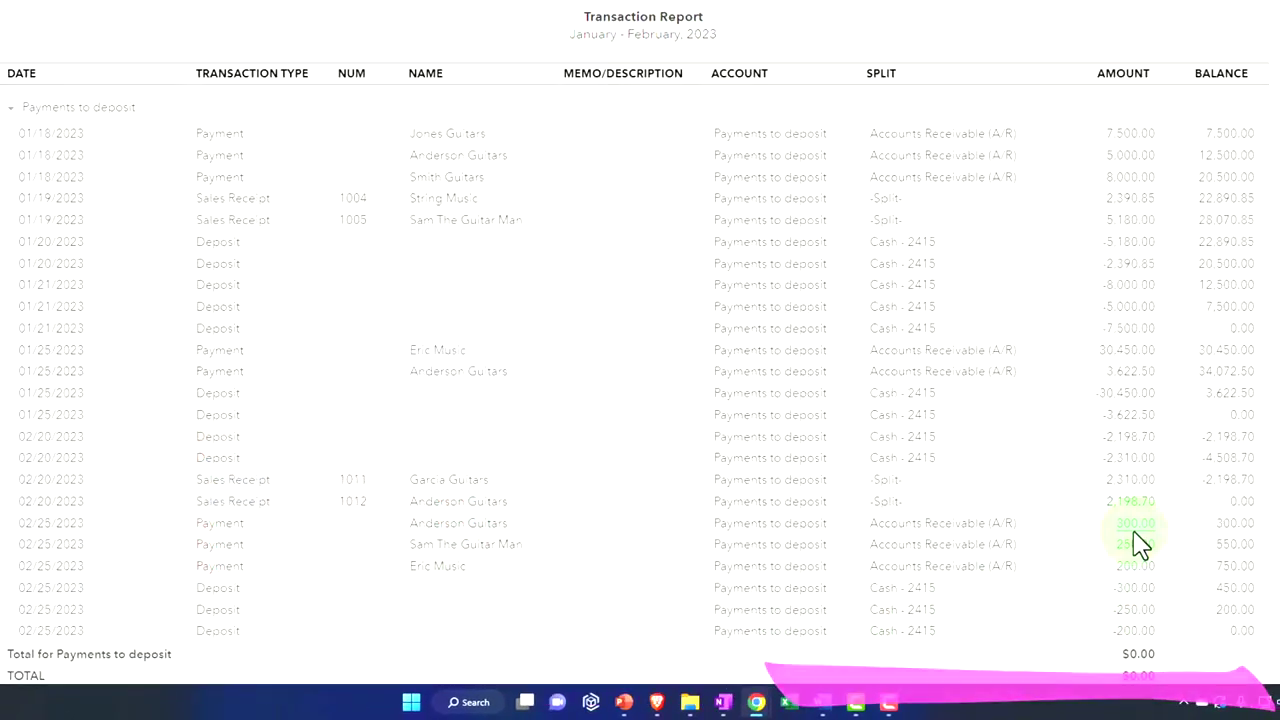
scroll(640, 400, "up", 5)
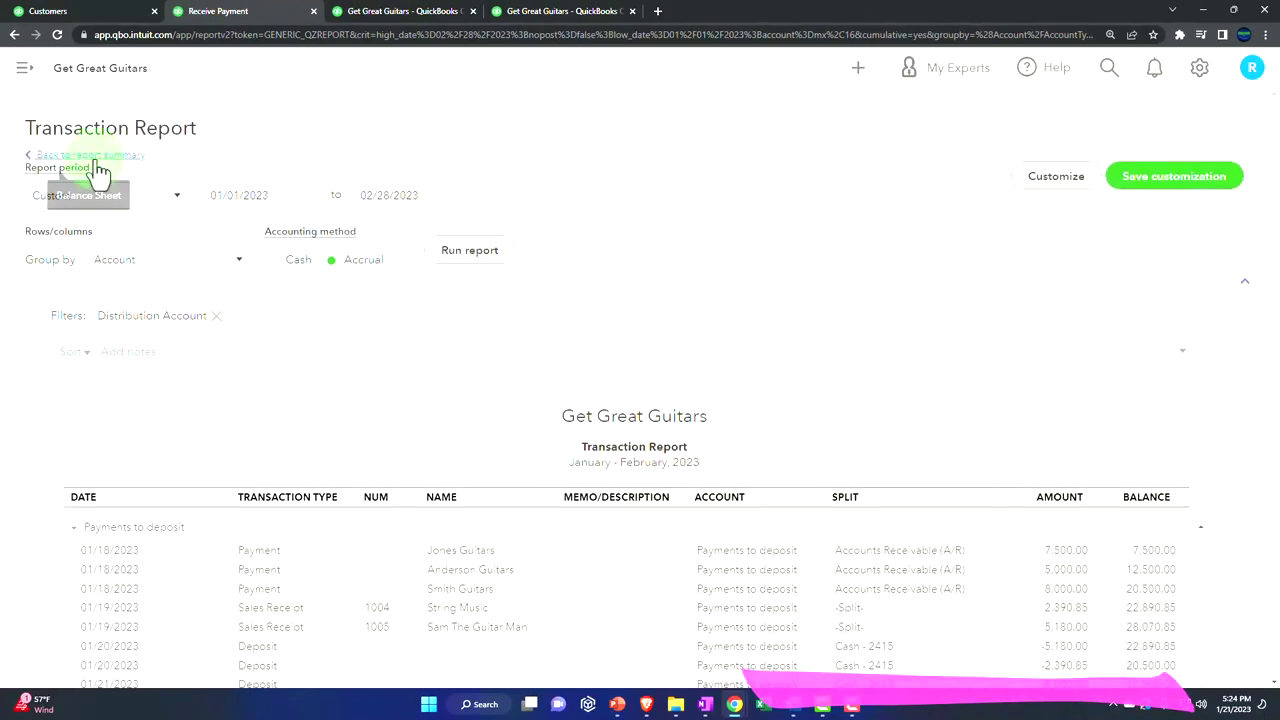
left_click(97, 158)
Examine the 02/25/2023 deposit in the Cash - 2415 transaction report and return to the Balance Sheet
scroll(157, 349, "down", 5)
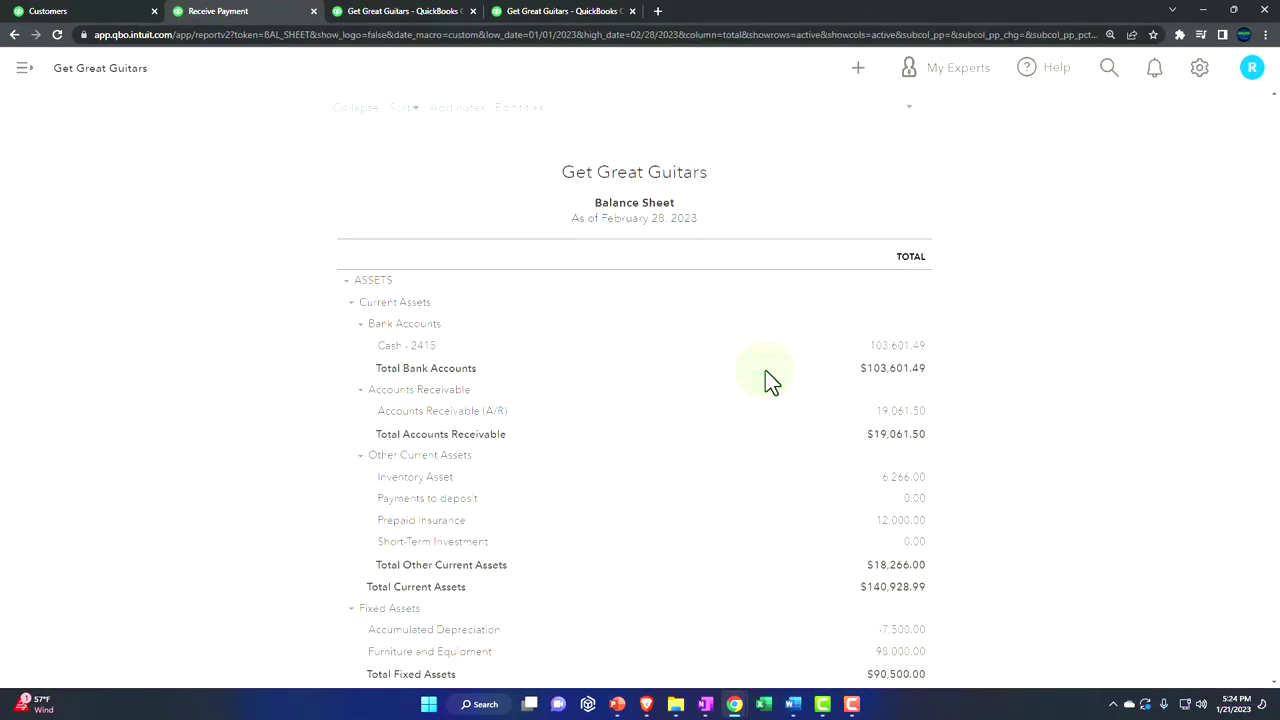
left_click(897, 347)
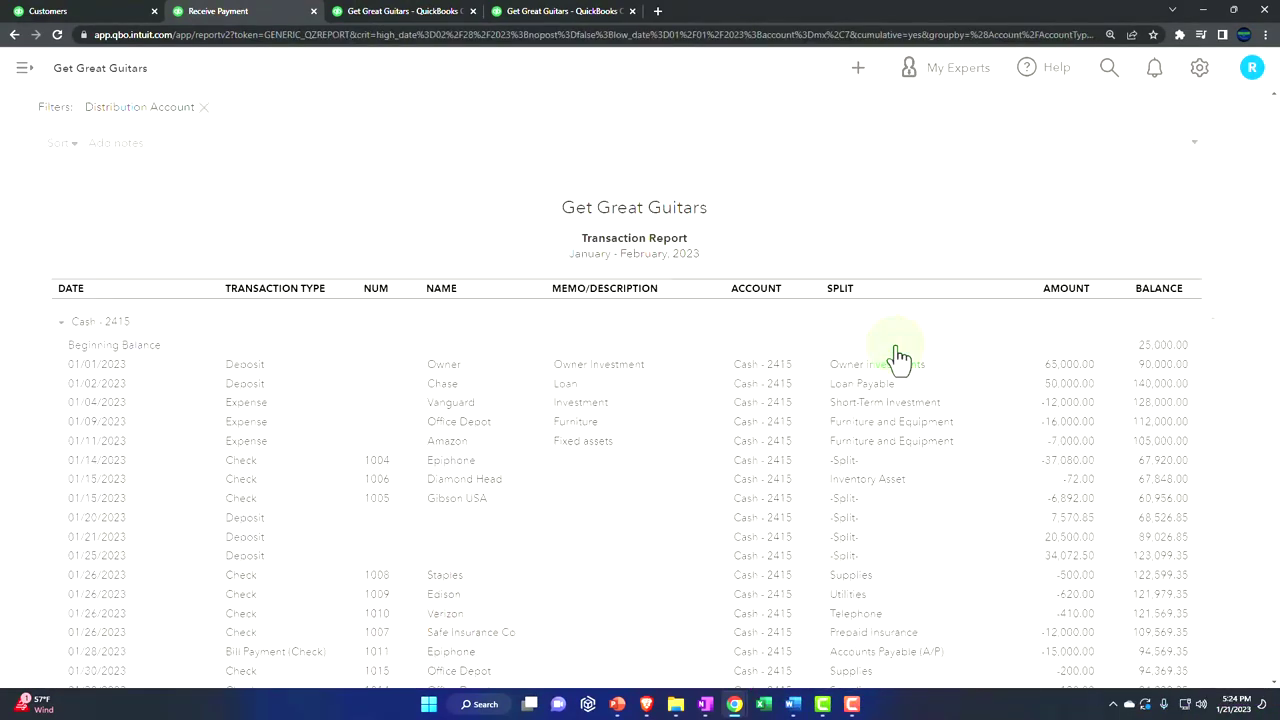
scroll(843, 475, "down", 4)
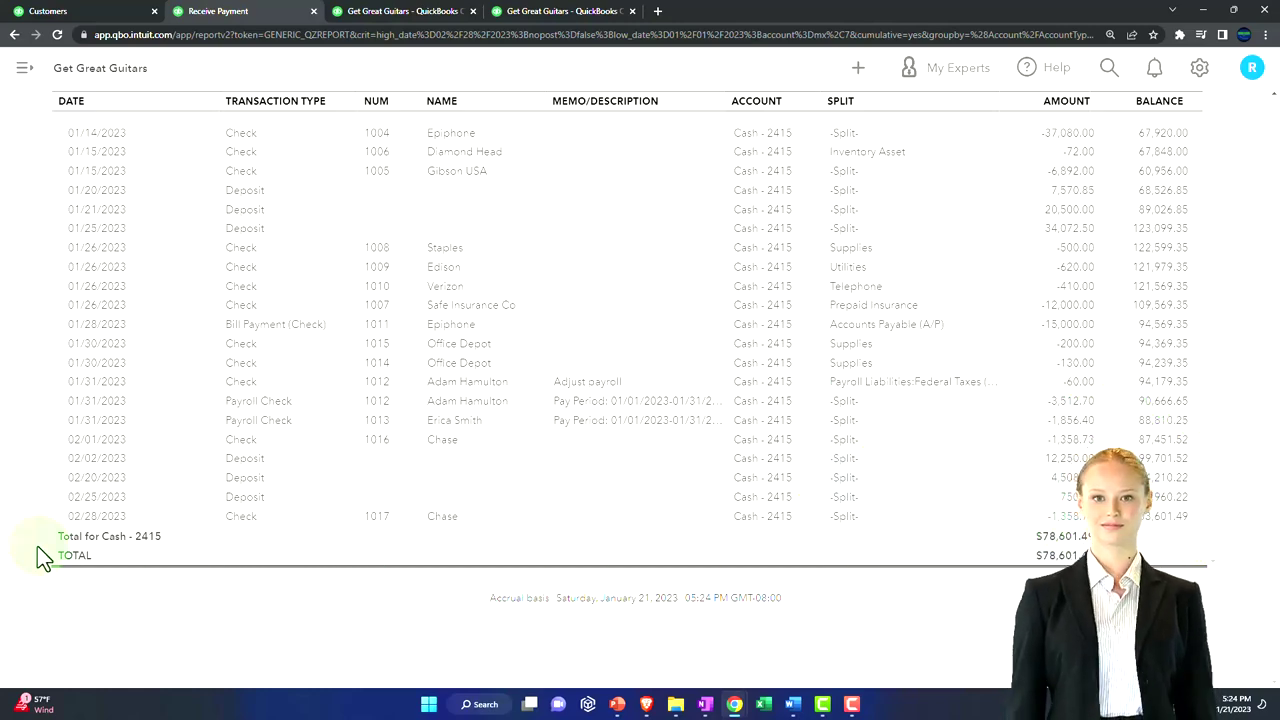
scroll(42, 555, "up", 1)
scroll(42, 558, "up", 5)
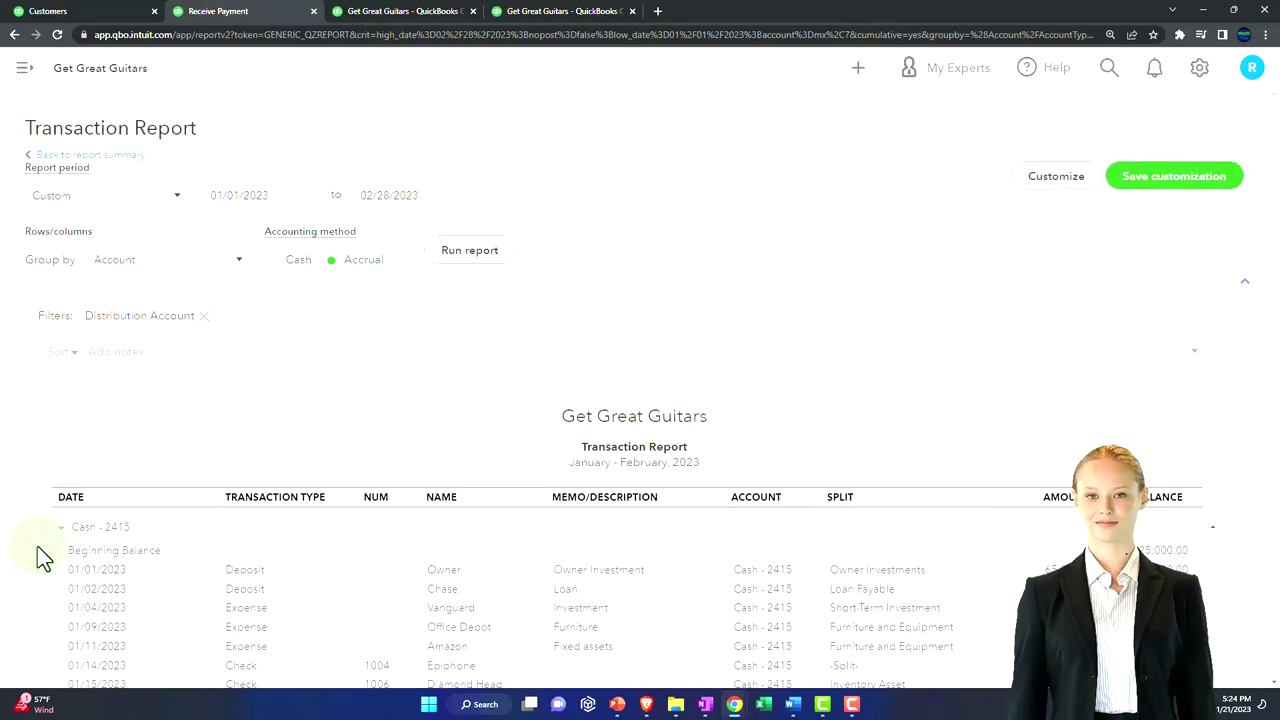
left_click(84, 155)
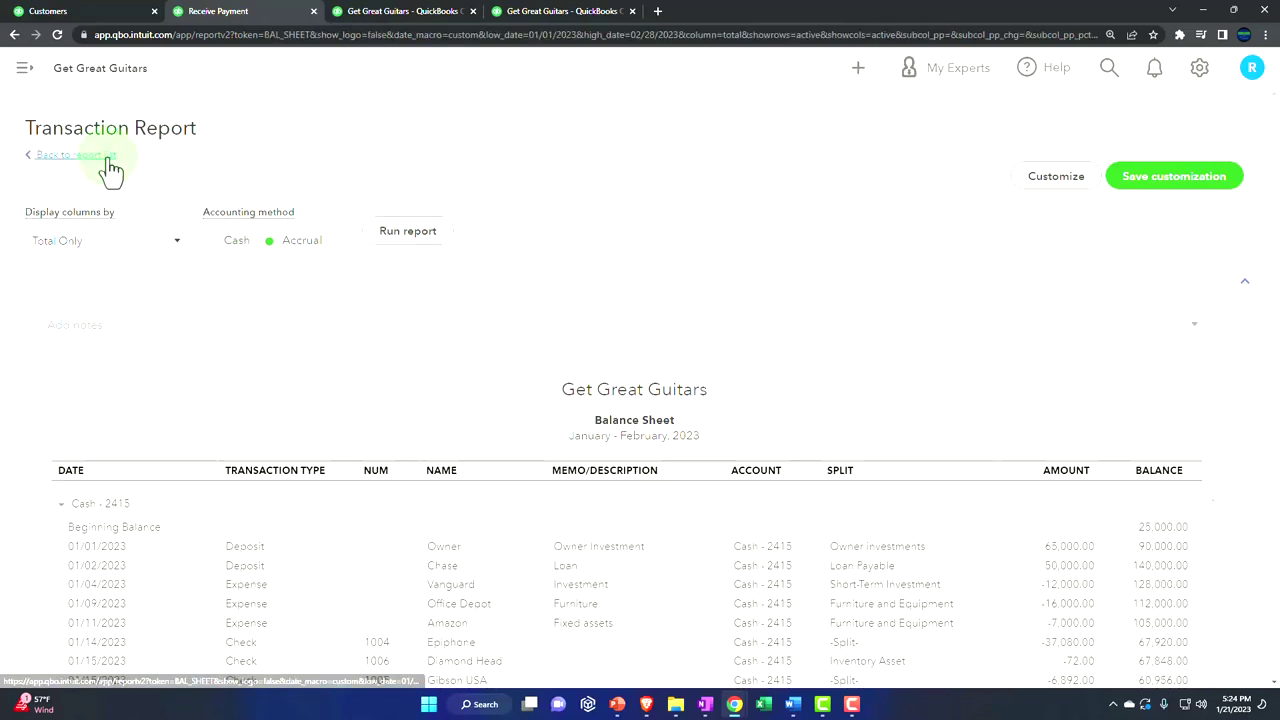
key("ctrl+plus")
key("ctrl+plus")
key("ctrl+plus")
key("ctrl+plus")
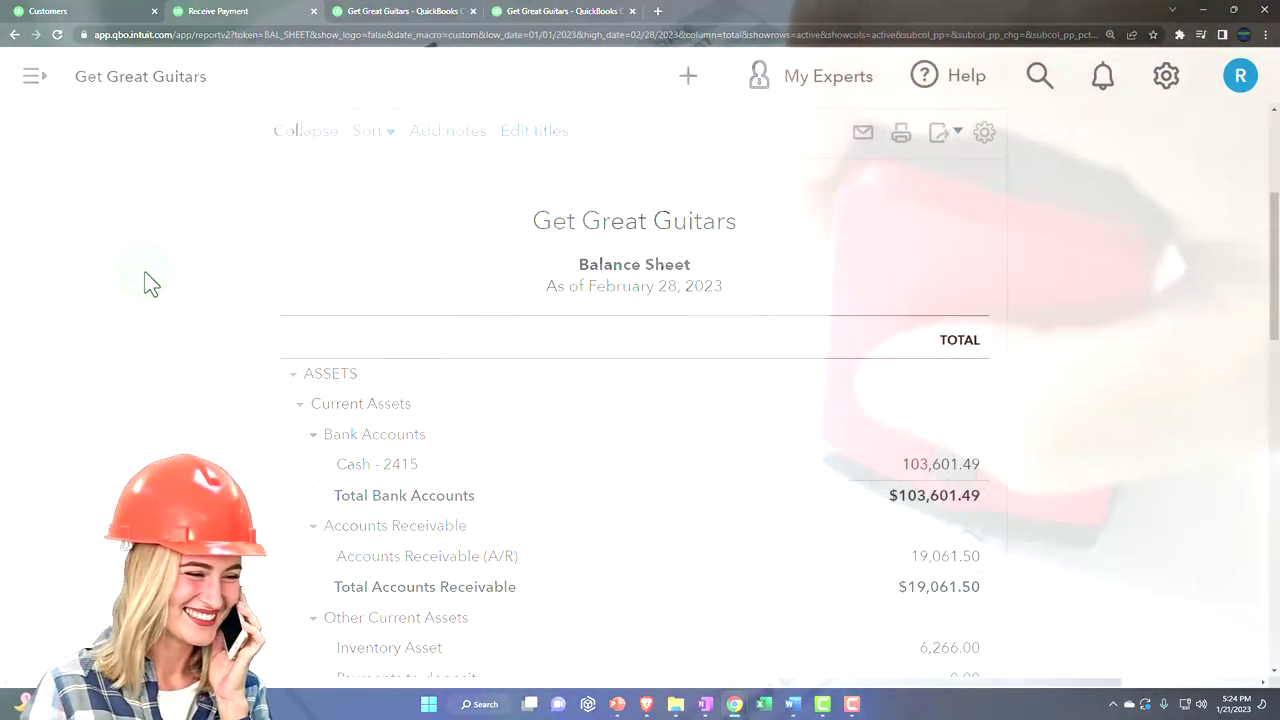
Open Eric Music from the customer list and review its transactions, including the unapplied 02/25/2023 payment
left_click(100, 11)
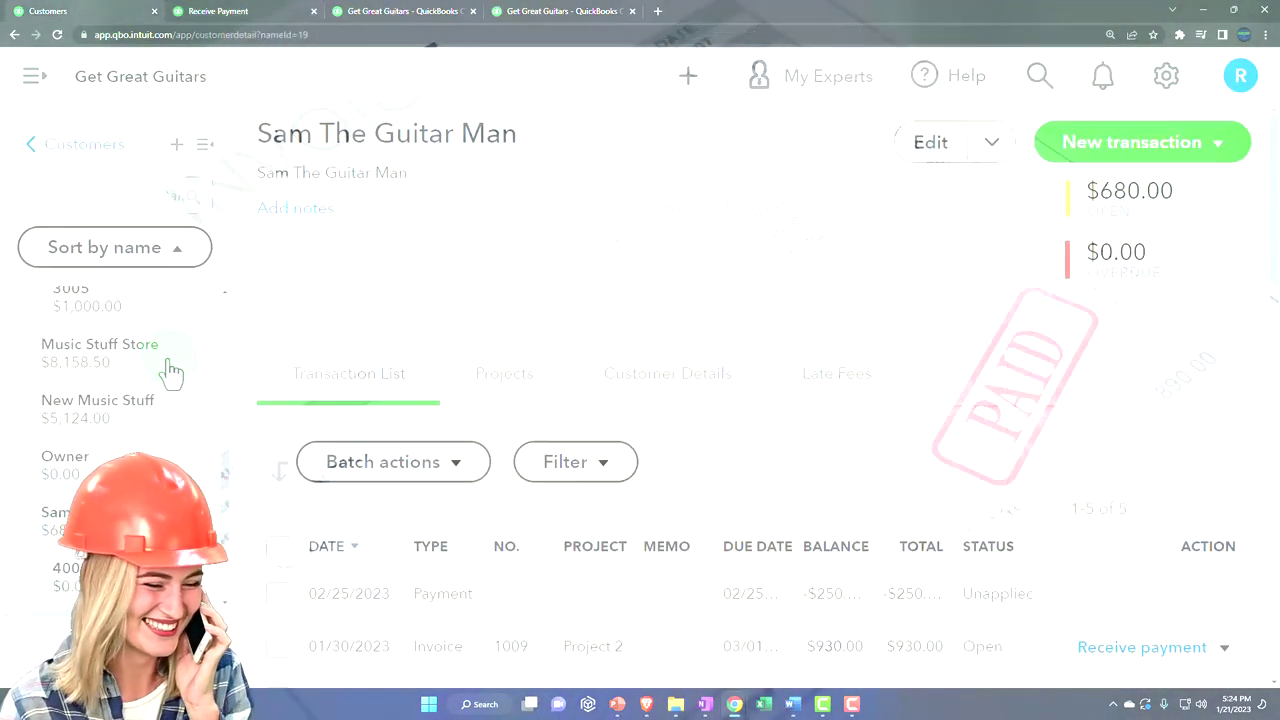
left_click(85, 148)
scroll(260, 414, "down", 5)
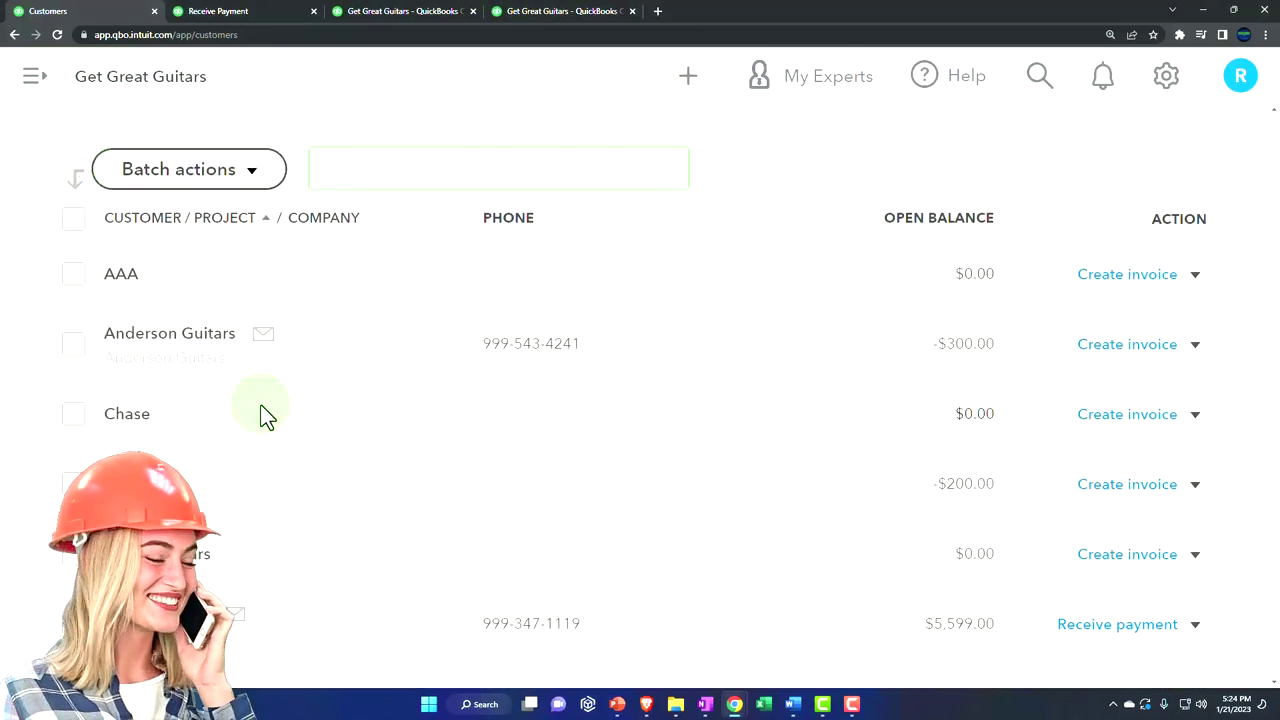
scroll(200, 424, "down", 1)
left_click(145, 420)
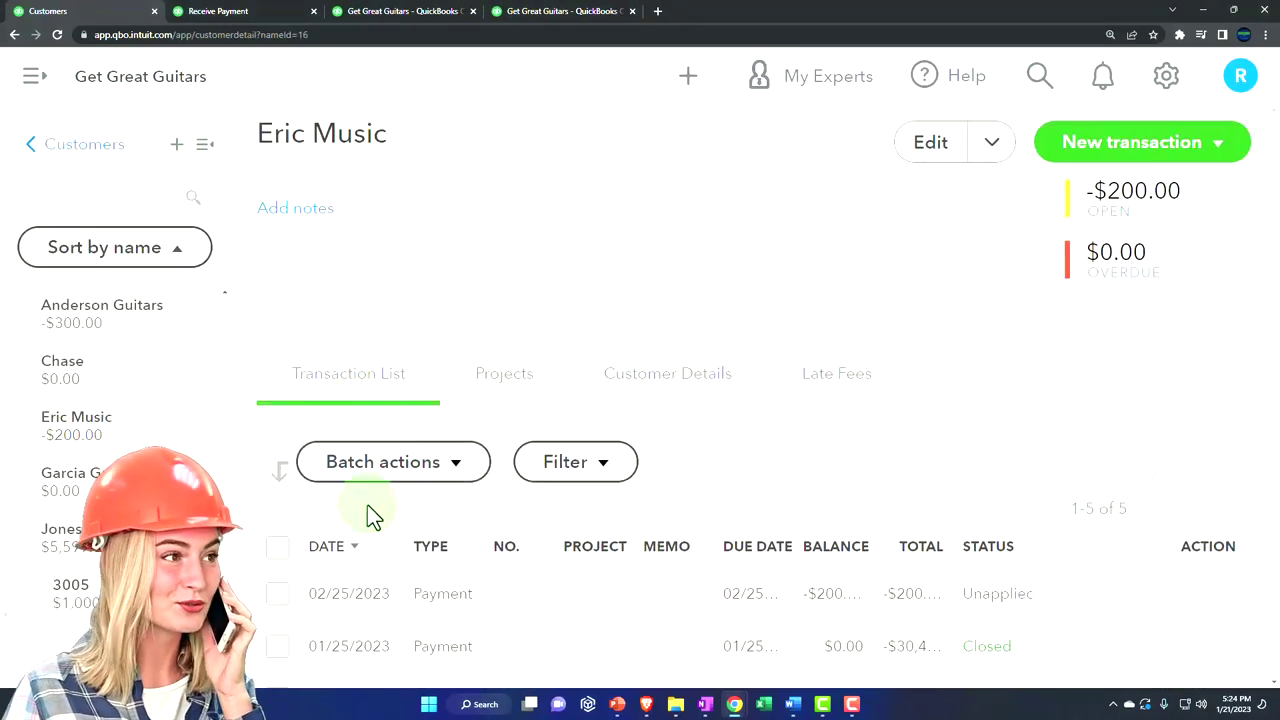
scroll(369, 520, "down", 3)
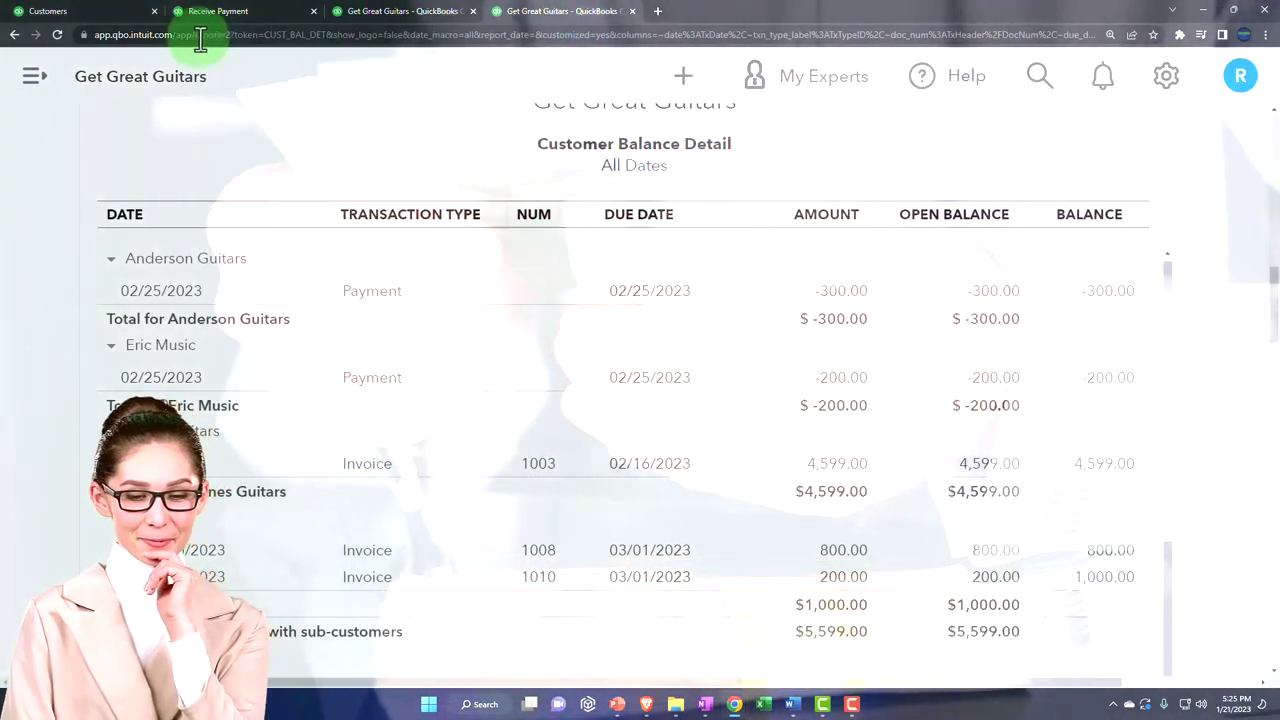
Find and open the Trial Balance report in place of the Customer Balance Detail report
left_click(22, 80)
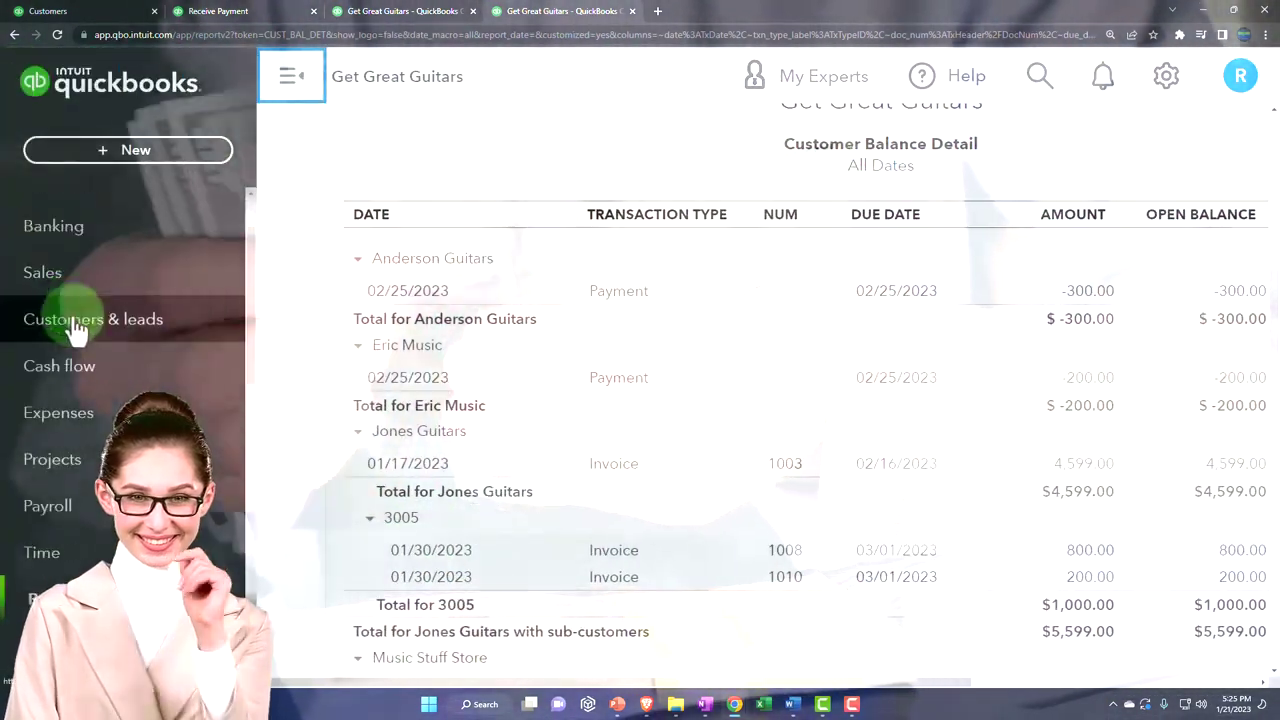
scroll(40, 330, "down", 2)
left_click(66, 410)
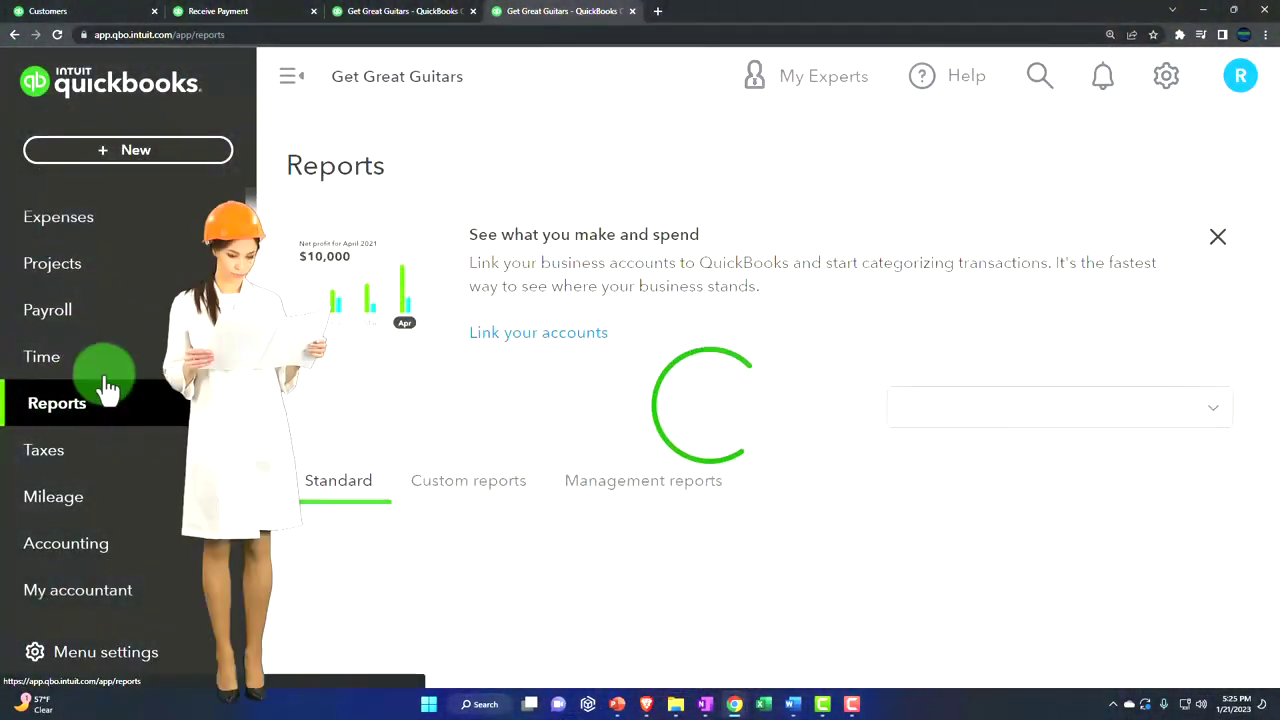
left_click(288, 88)
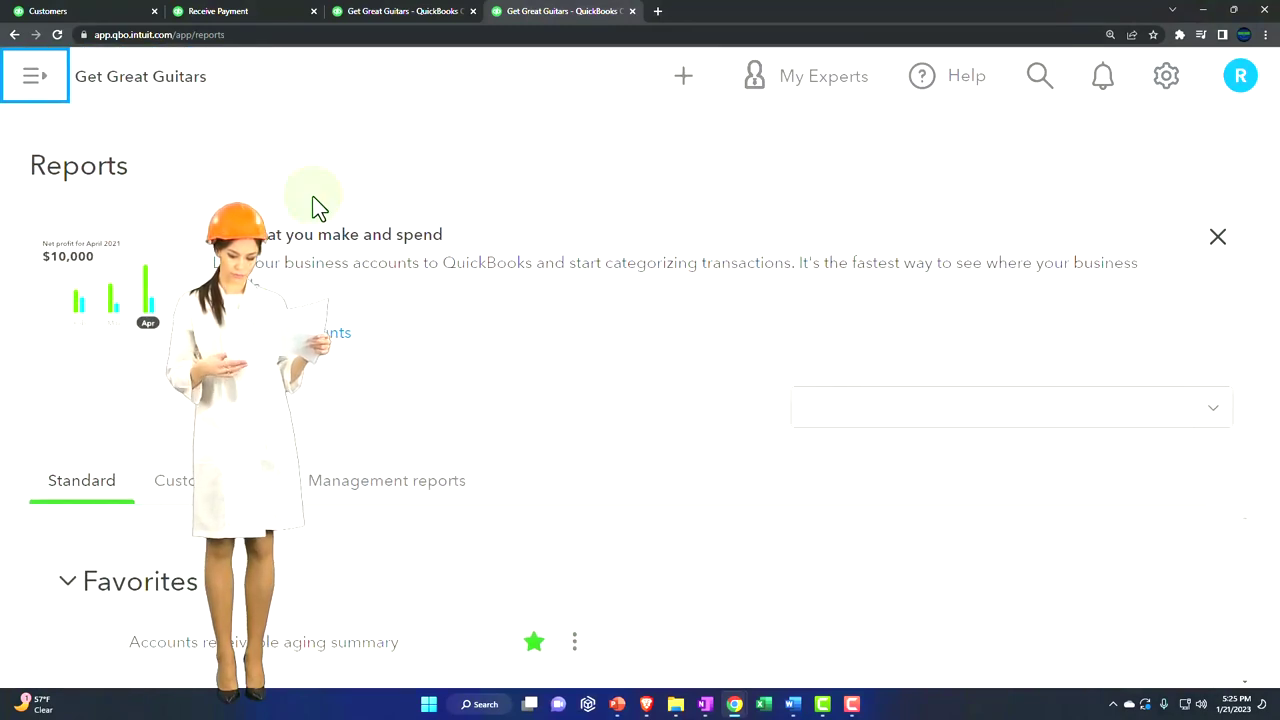
left_click(826, 437)
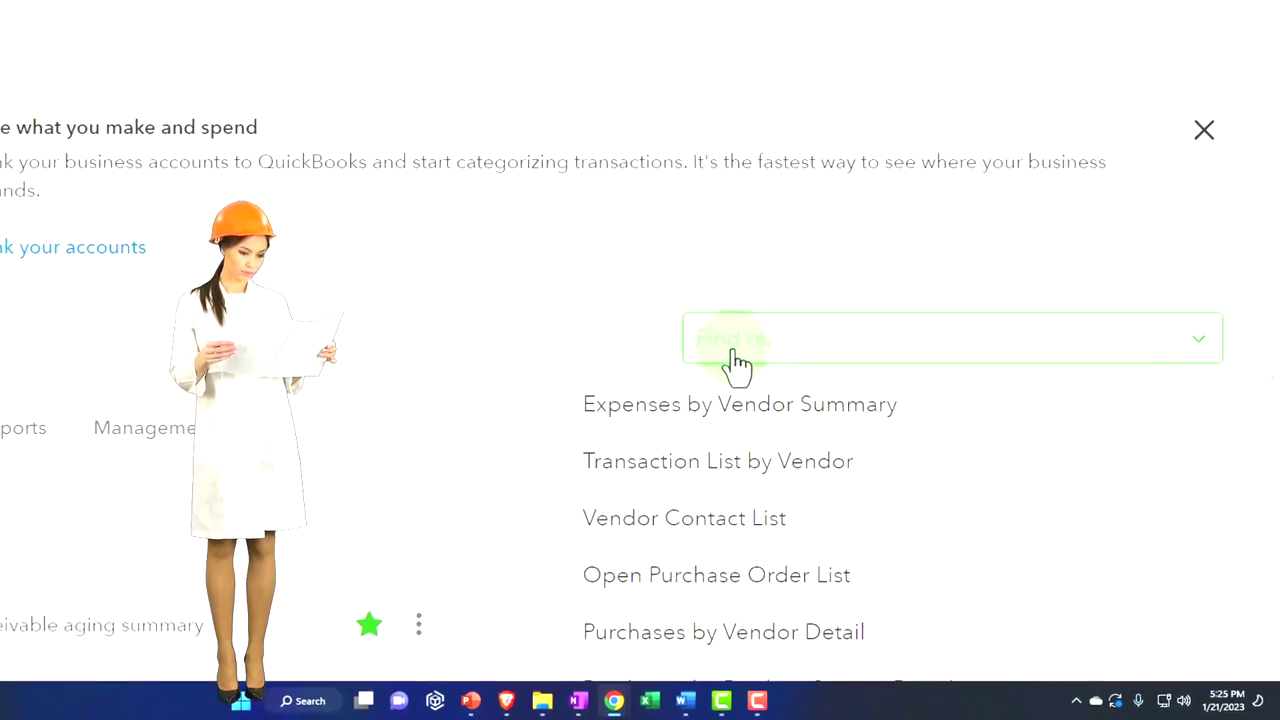
type("trial")
key("Down")
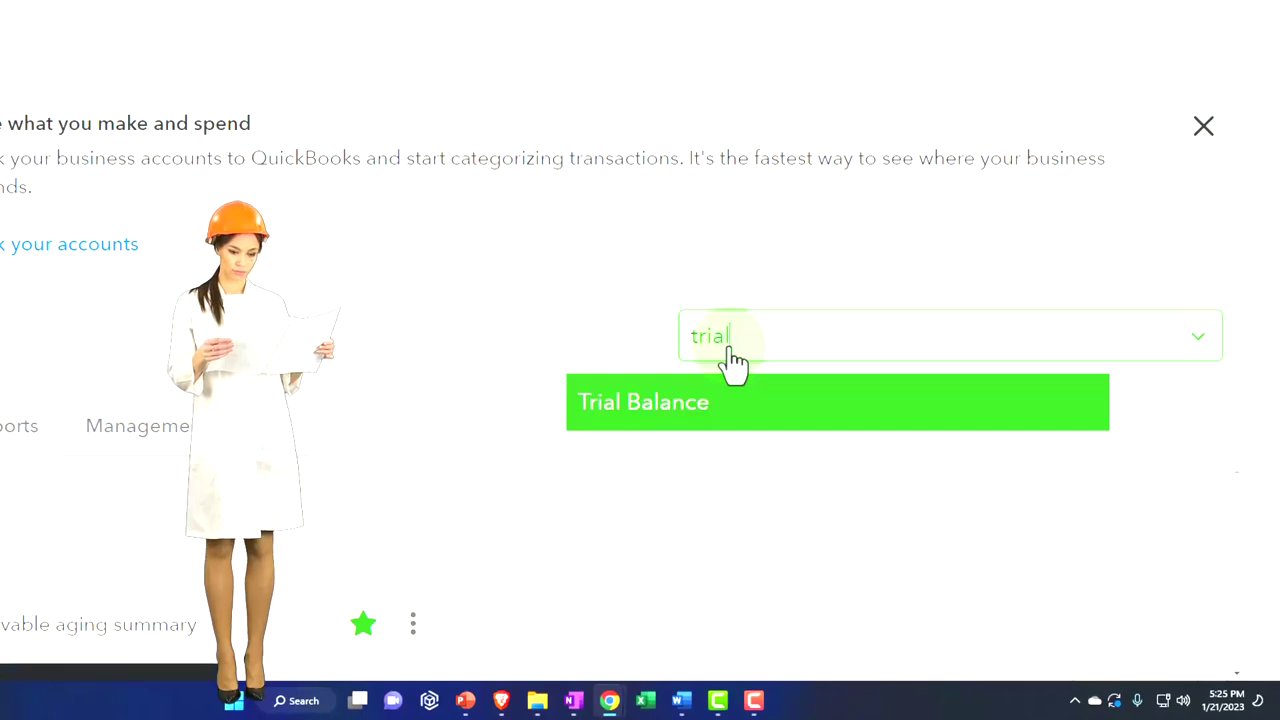
type("al")
key("Return")
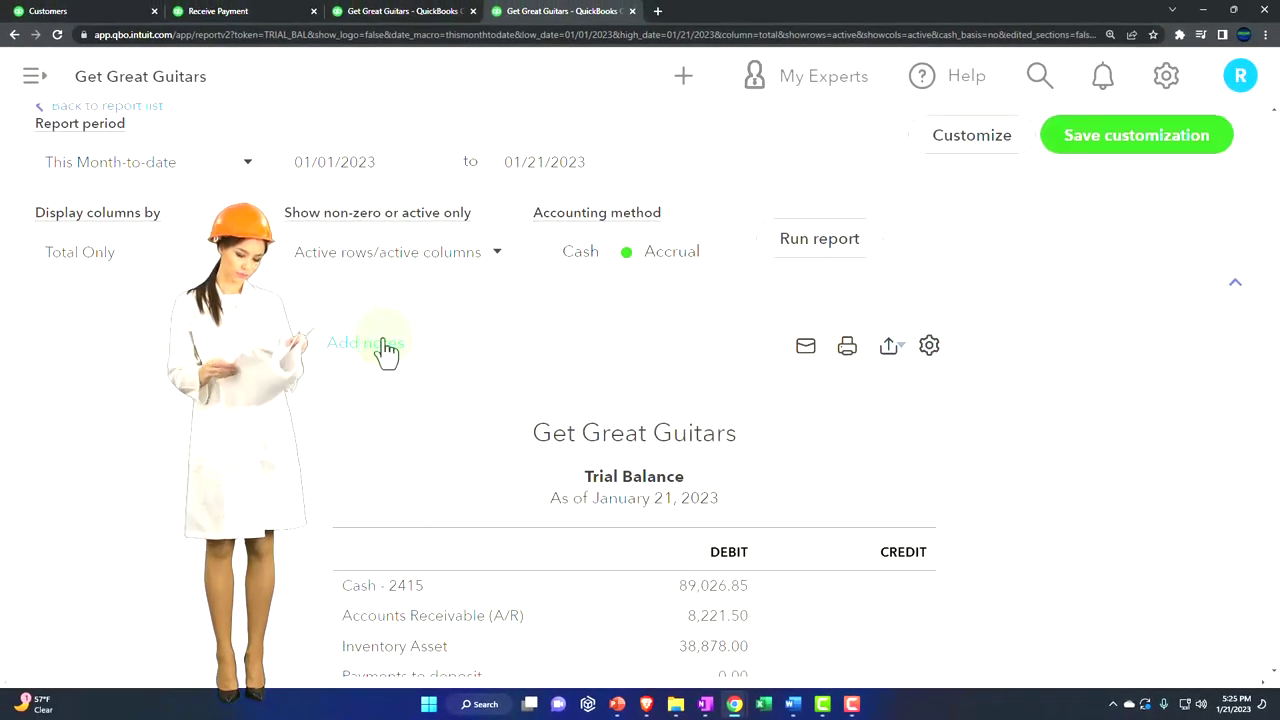
Run the Trial Balance for 01/01/2023 to 02/28/2023 with columns displayed by Months
left_click(385, 168)
type("0")
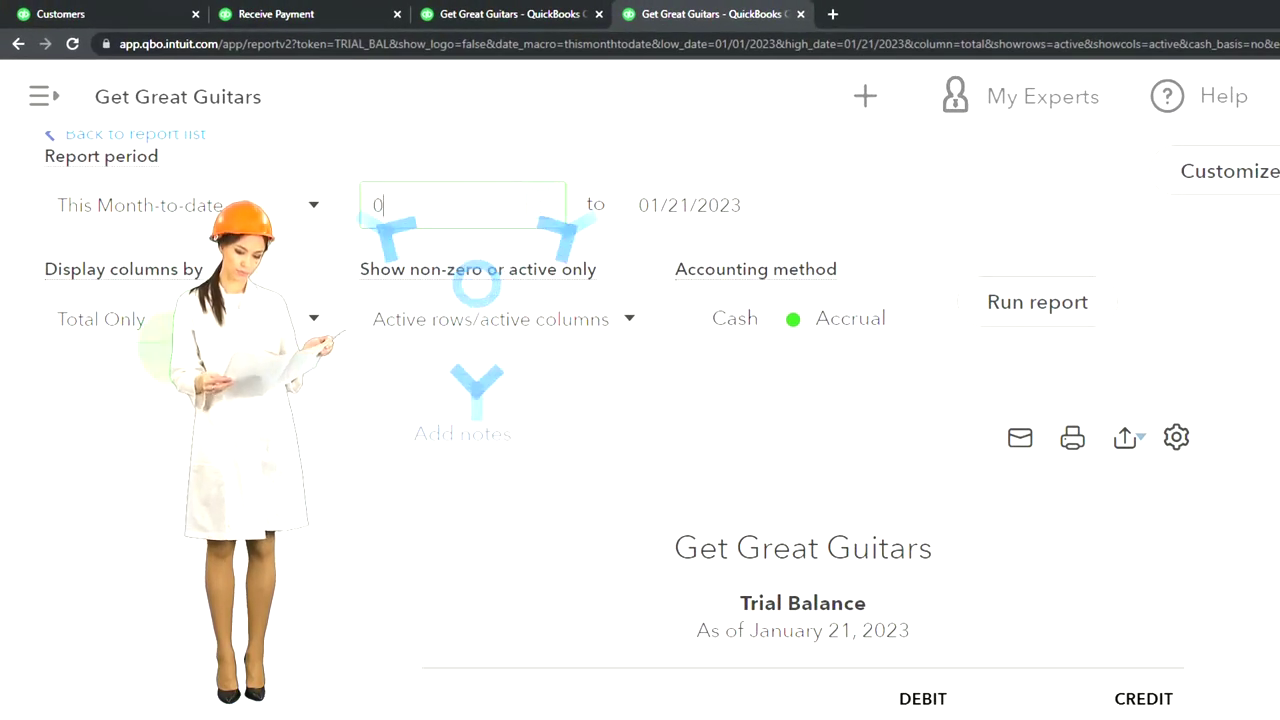
type("10123")
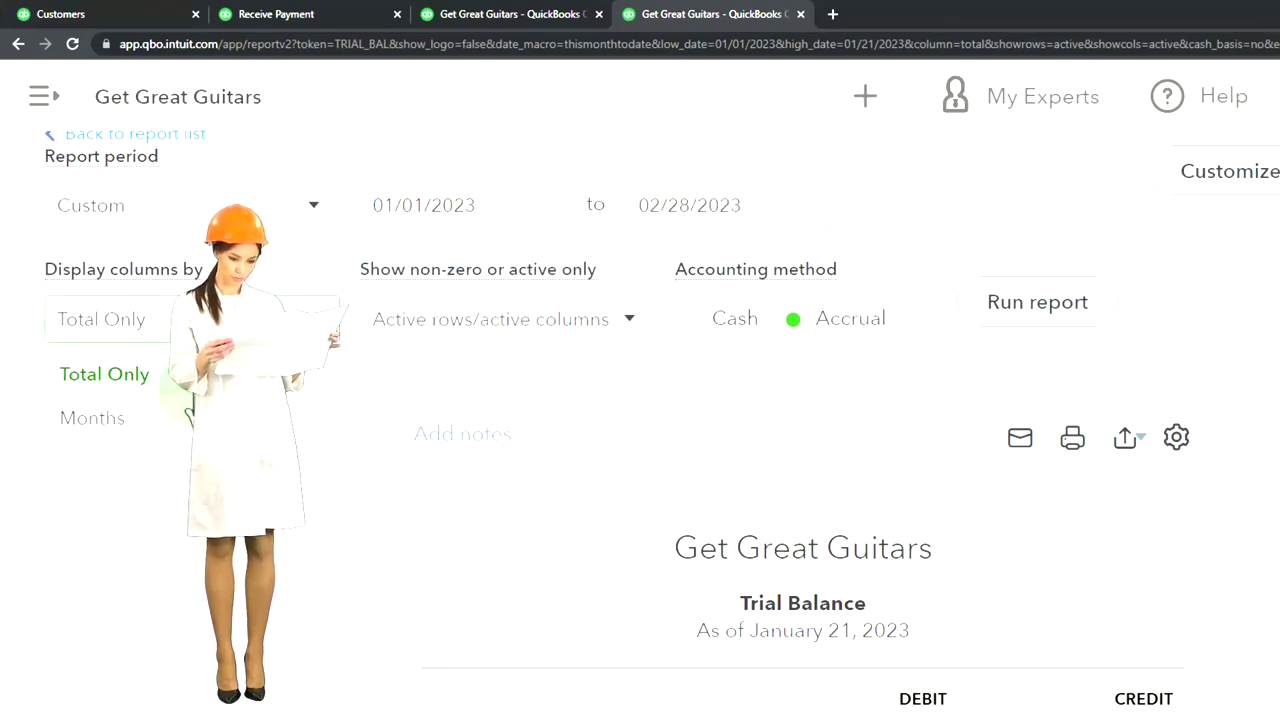
left_click(1030, 310)
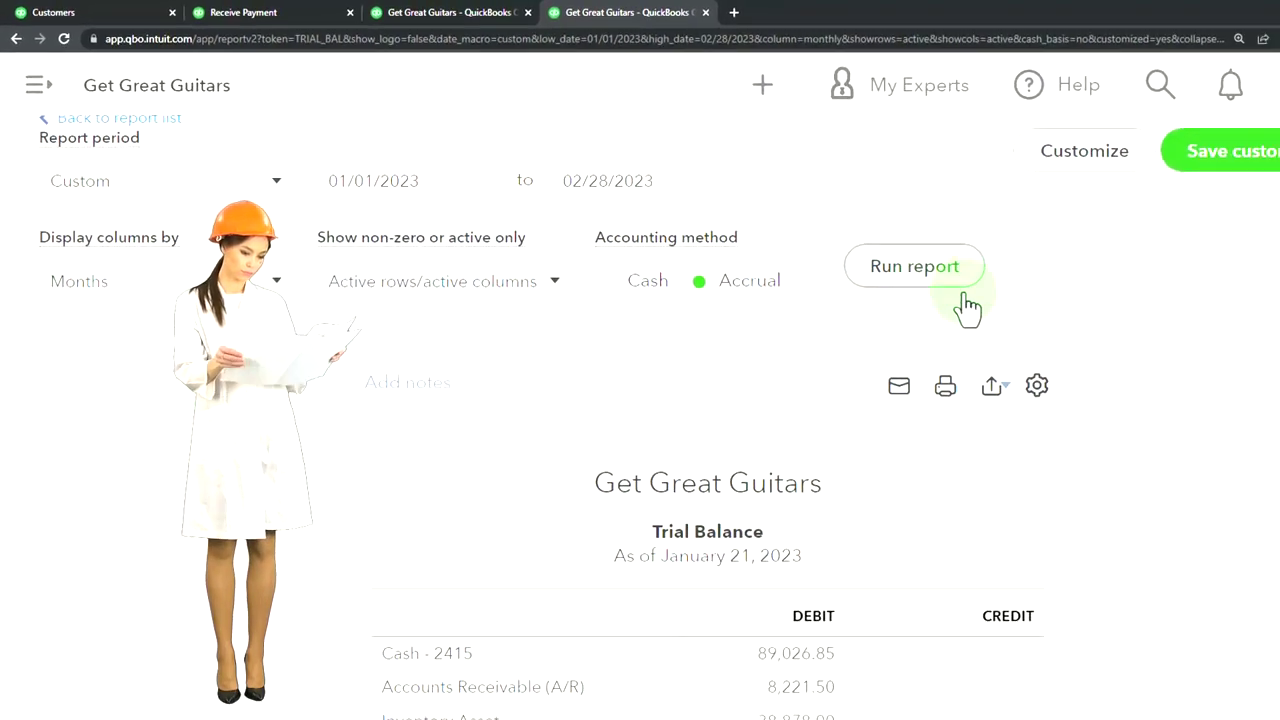
scroll(1080, 350, "down", 3)
key("ctrl+plus")
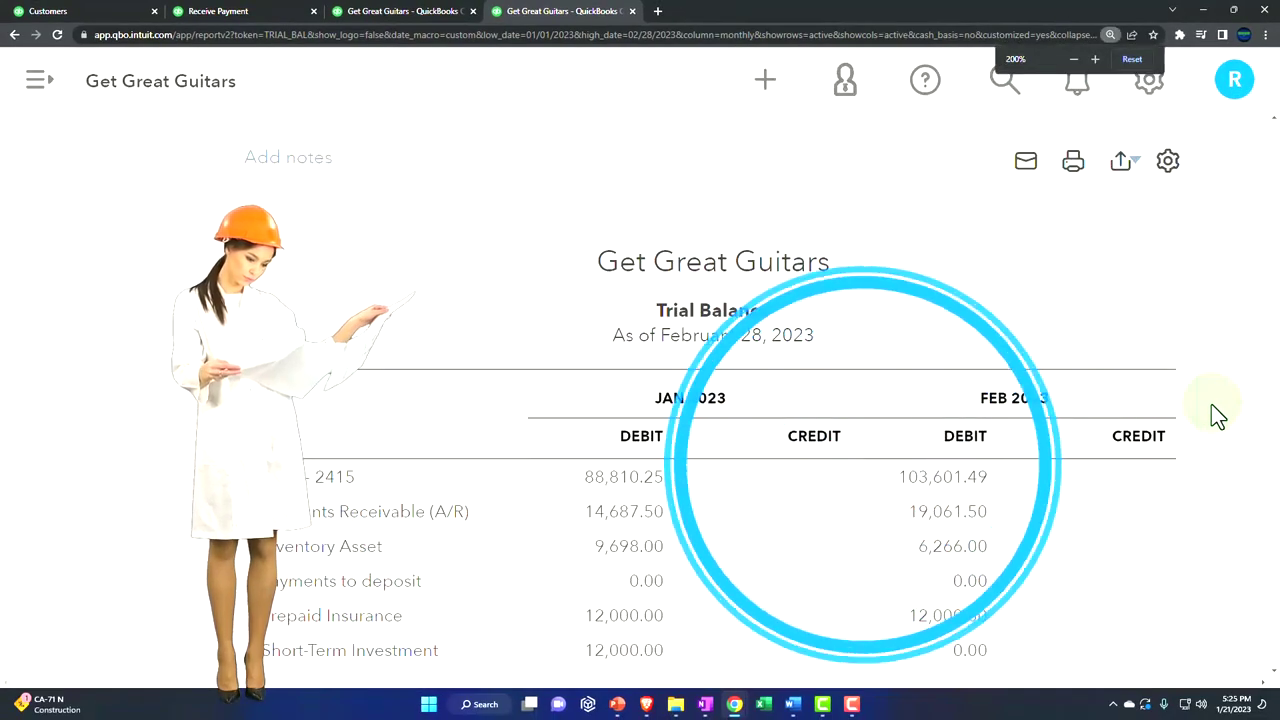
Examine the January and February 2023 debit and credit balances of every Trial Balance account down to the totals
scroll(1218, 417, "down", 1)
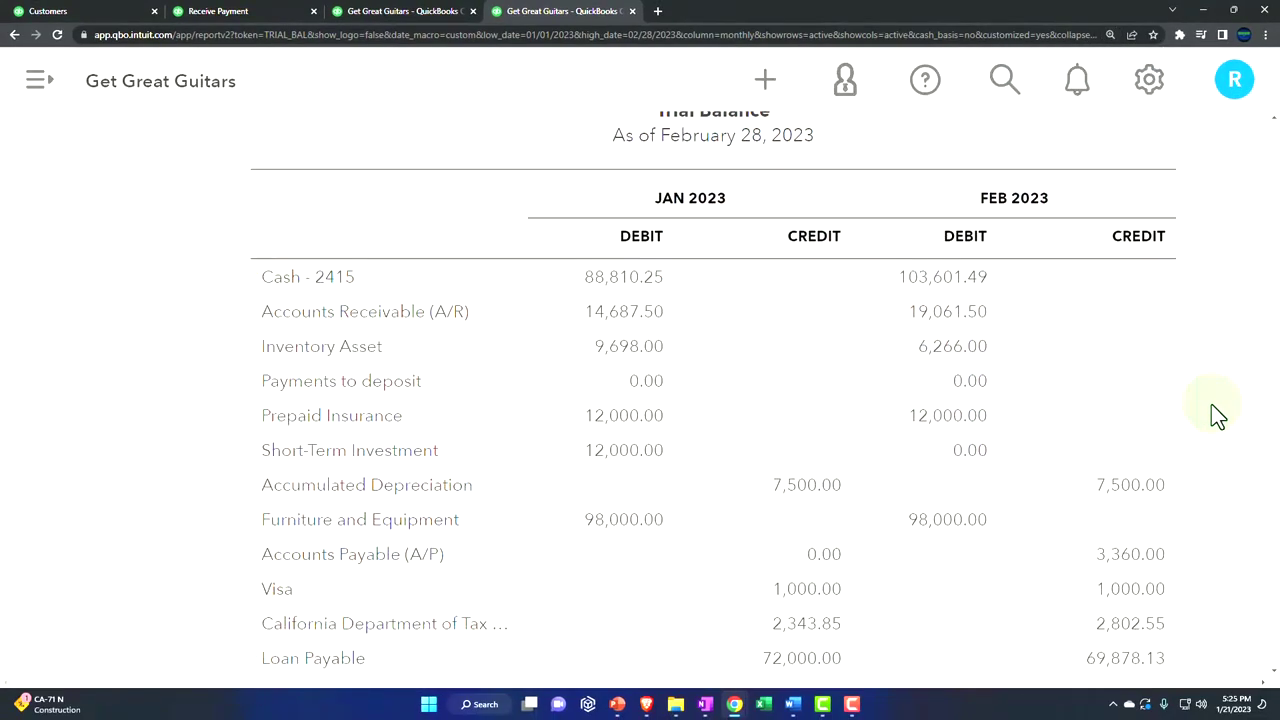
scroll(1218, 417, "down", 2)
scroll(1218, 417, "down", 1)
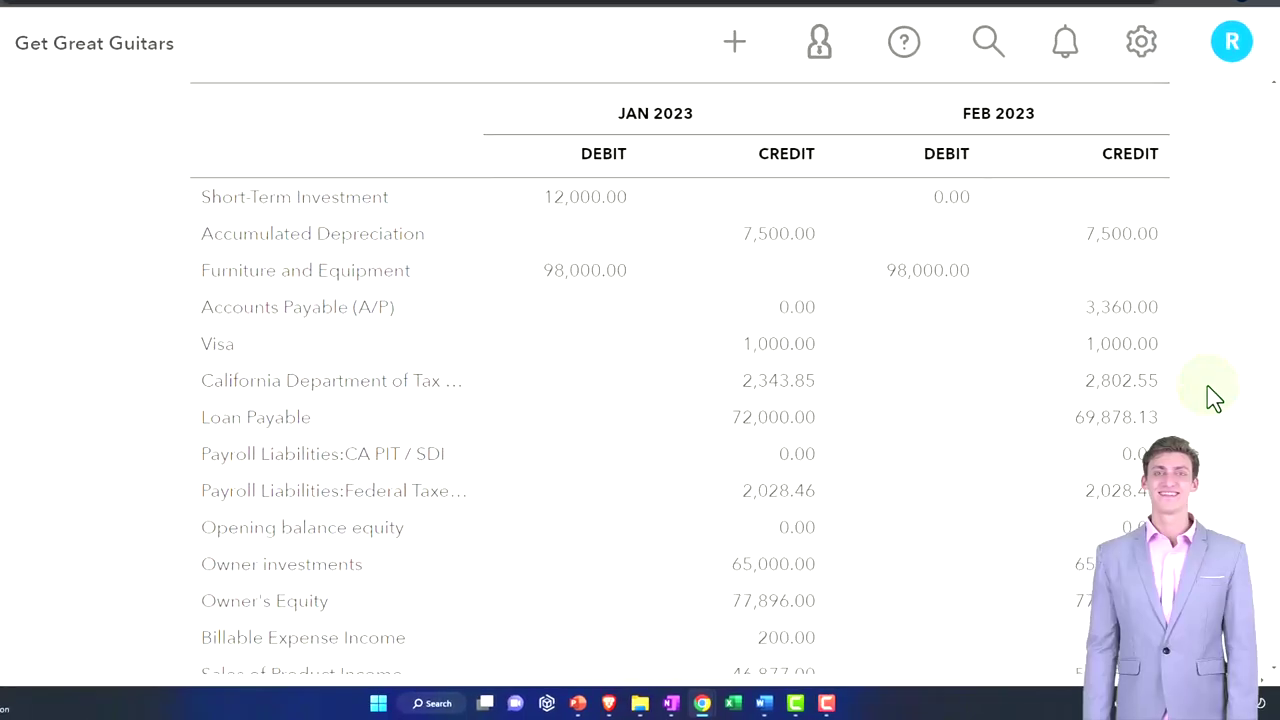
scroll(1218, 417, "down", 1)
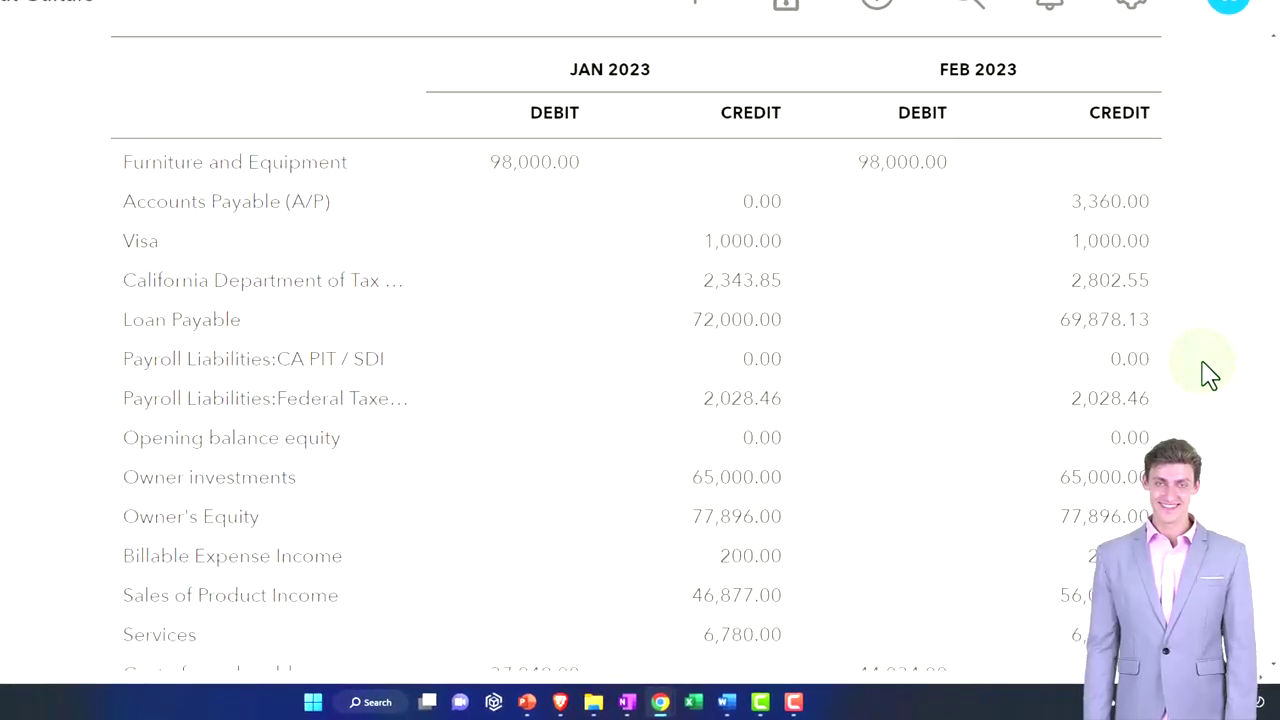
scroll(1210, 375, "down", 1)
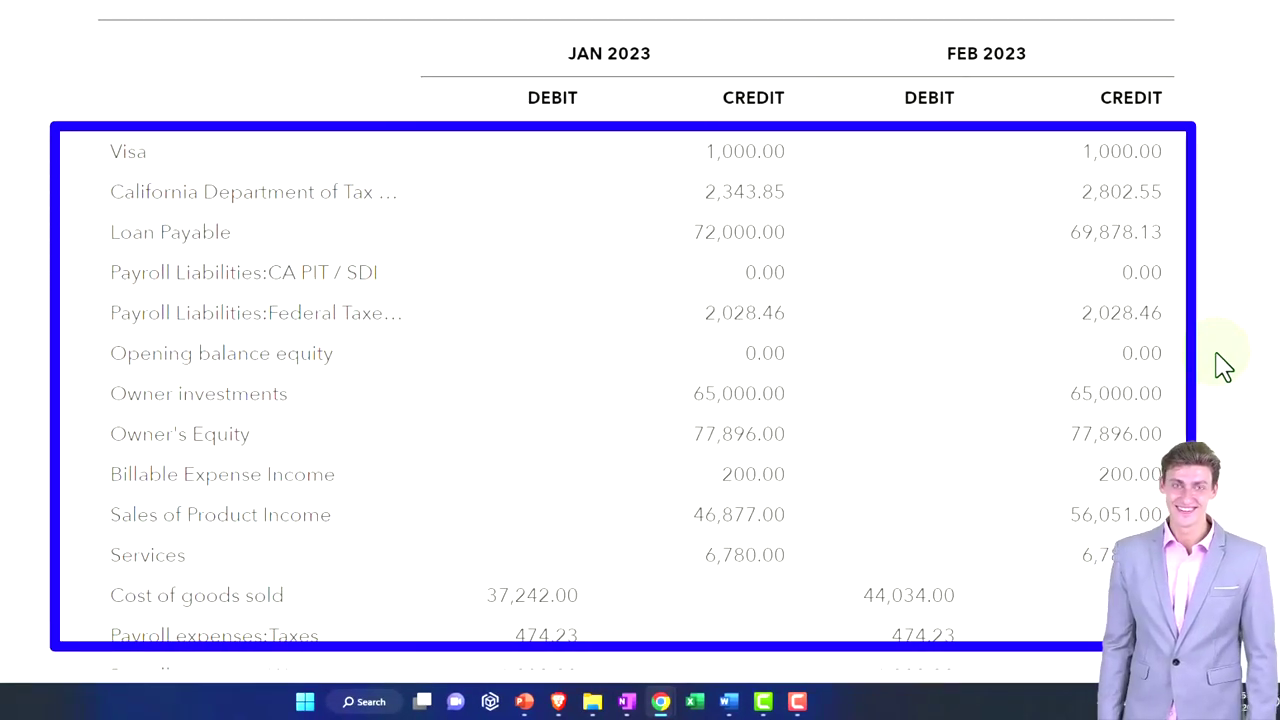
scroll(1222, 365, "down", 2)
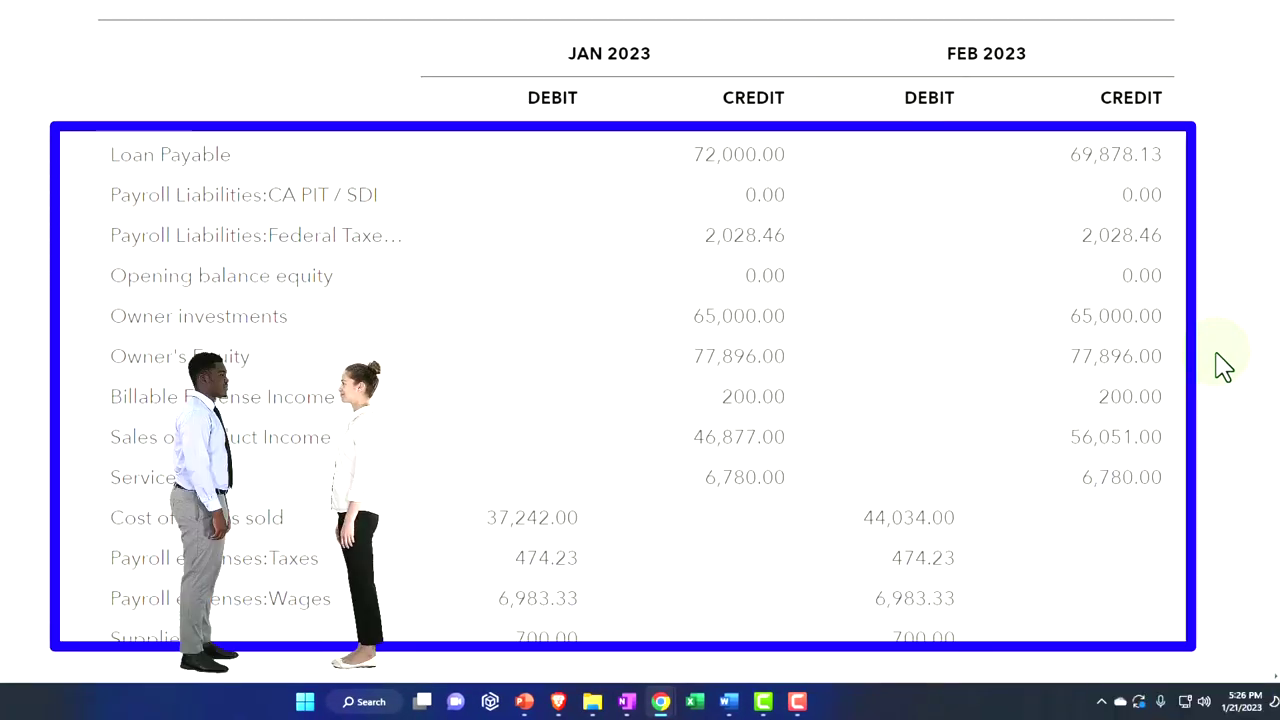
scroll(1222, 365, "down", 2)
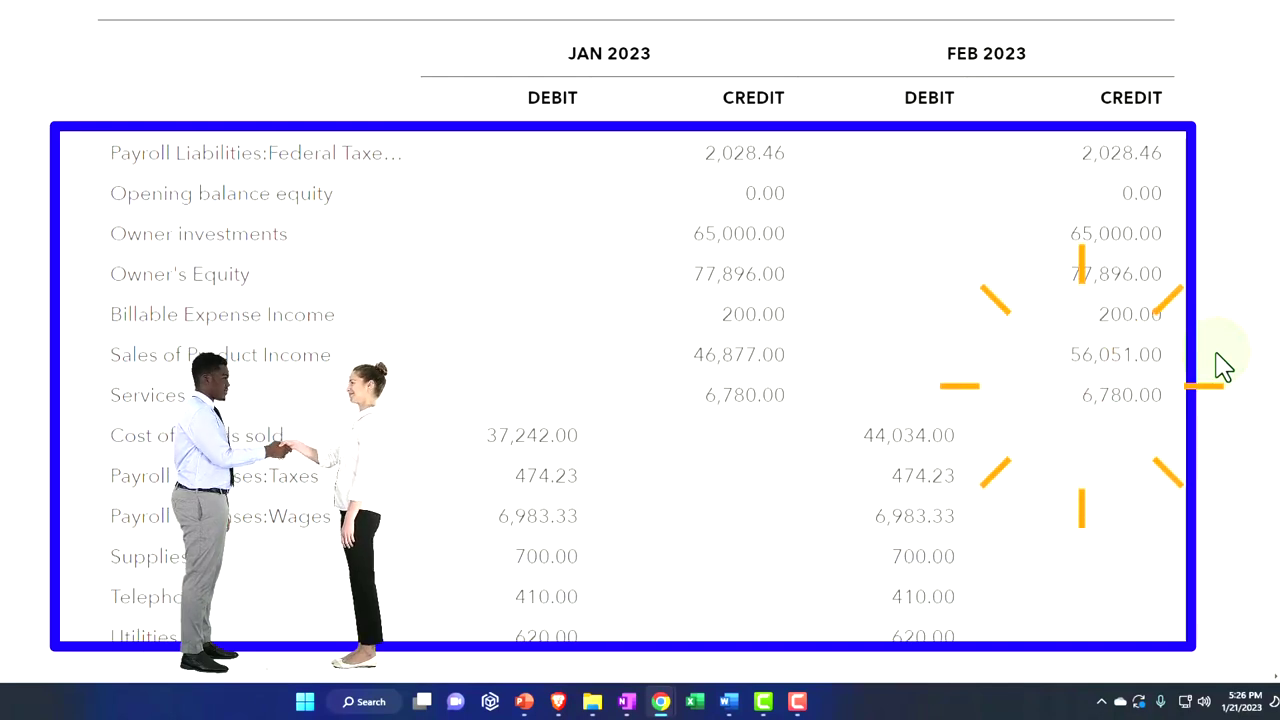
scroll(1222, 365, "down", 2)
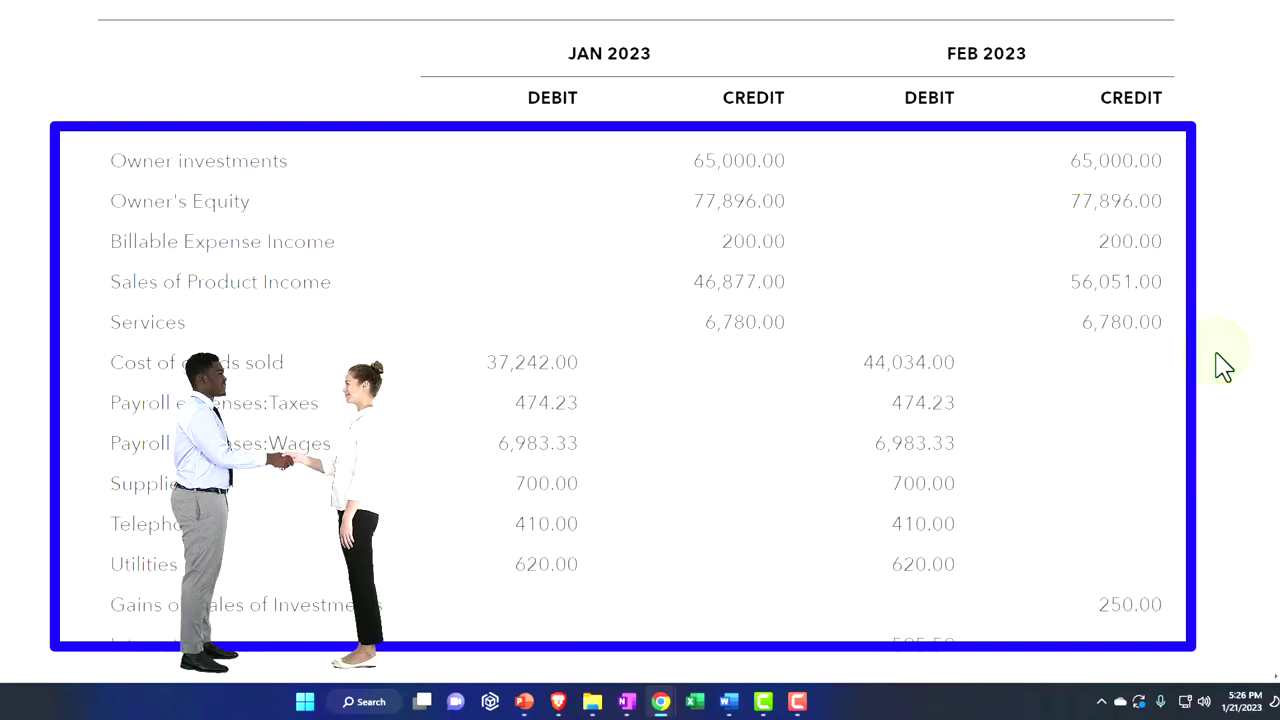
scroll(1222, 365, "down", 2)
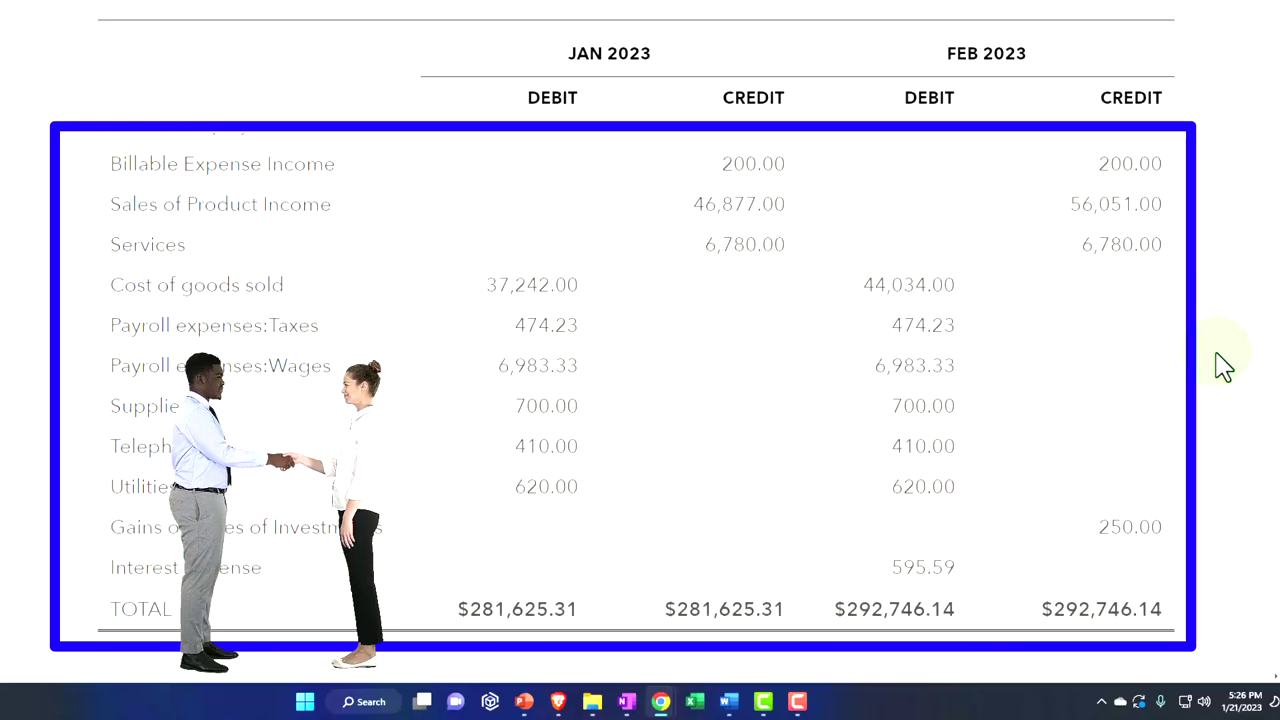